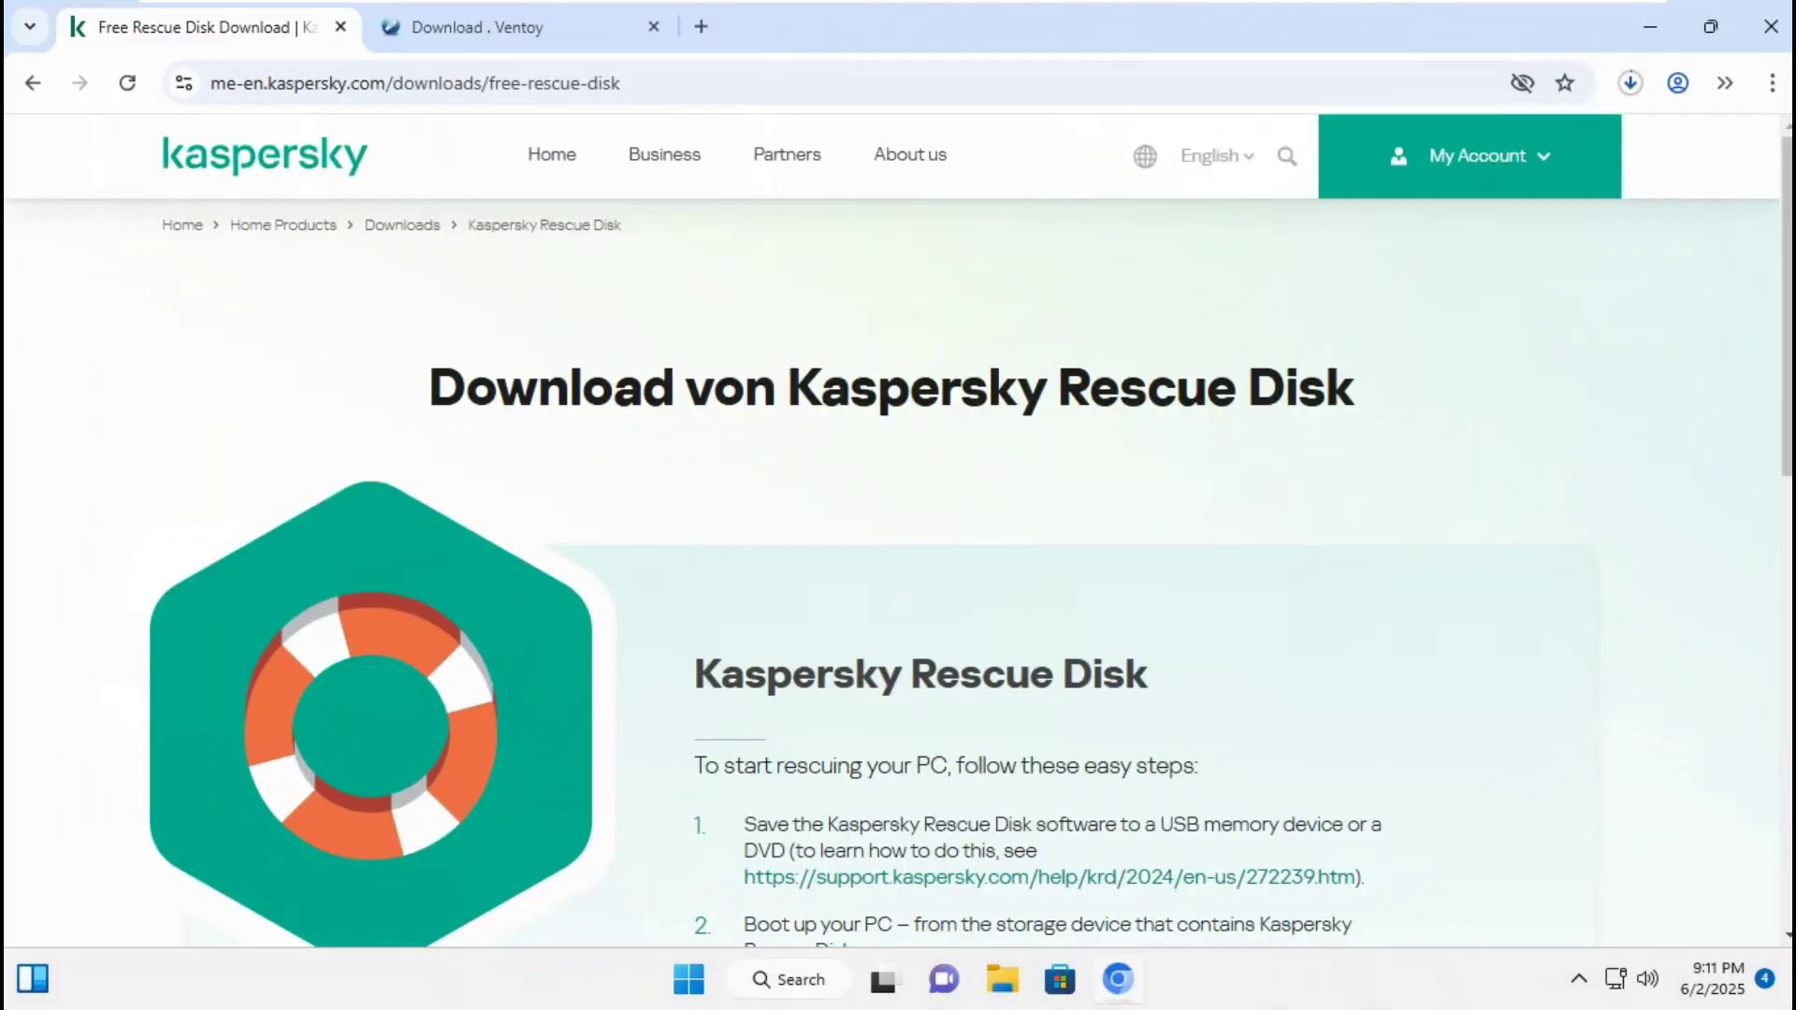
- Download ventoy-1.1.05-windows.zip as the latest version from the Ventoy SourceForge files page
{"action": "scroll", "coordinate": [898, 561], "scroll_direction": "down", "scroll_amount": 3}
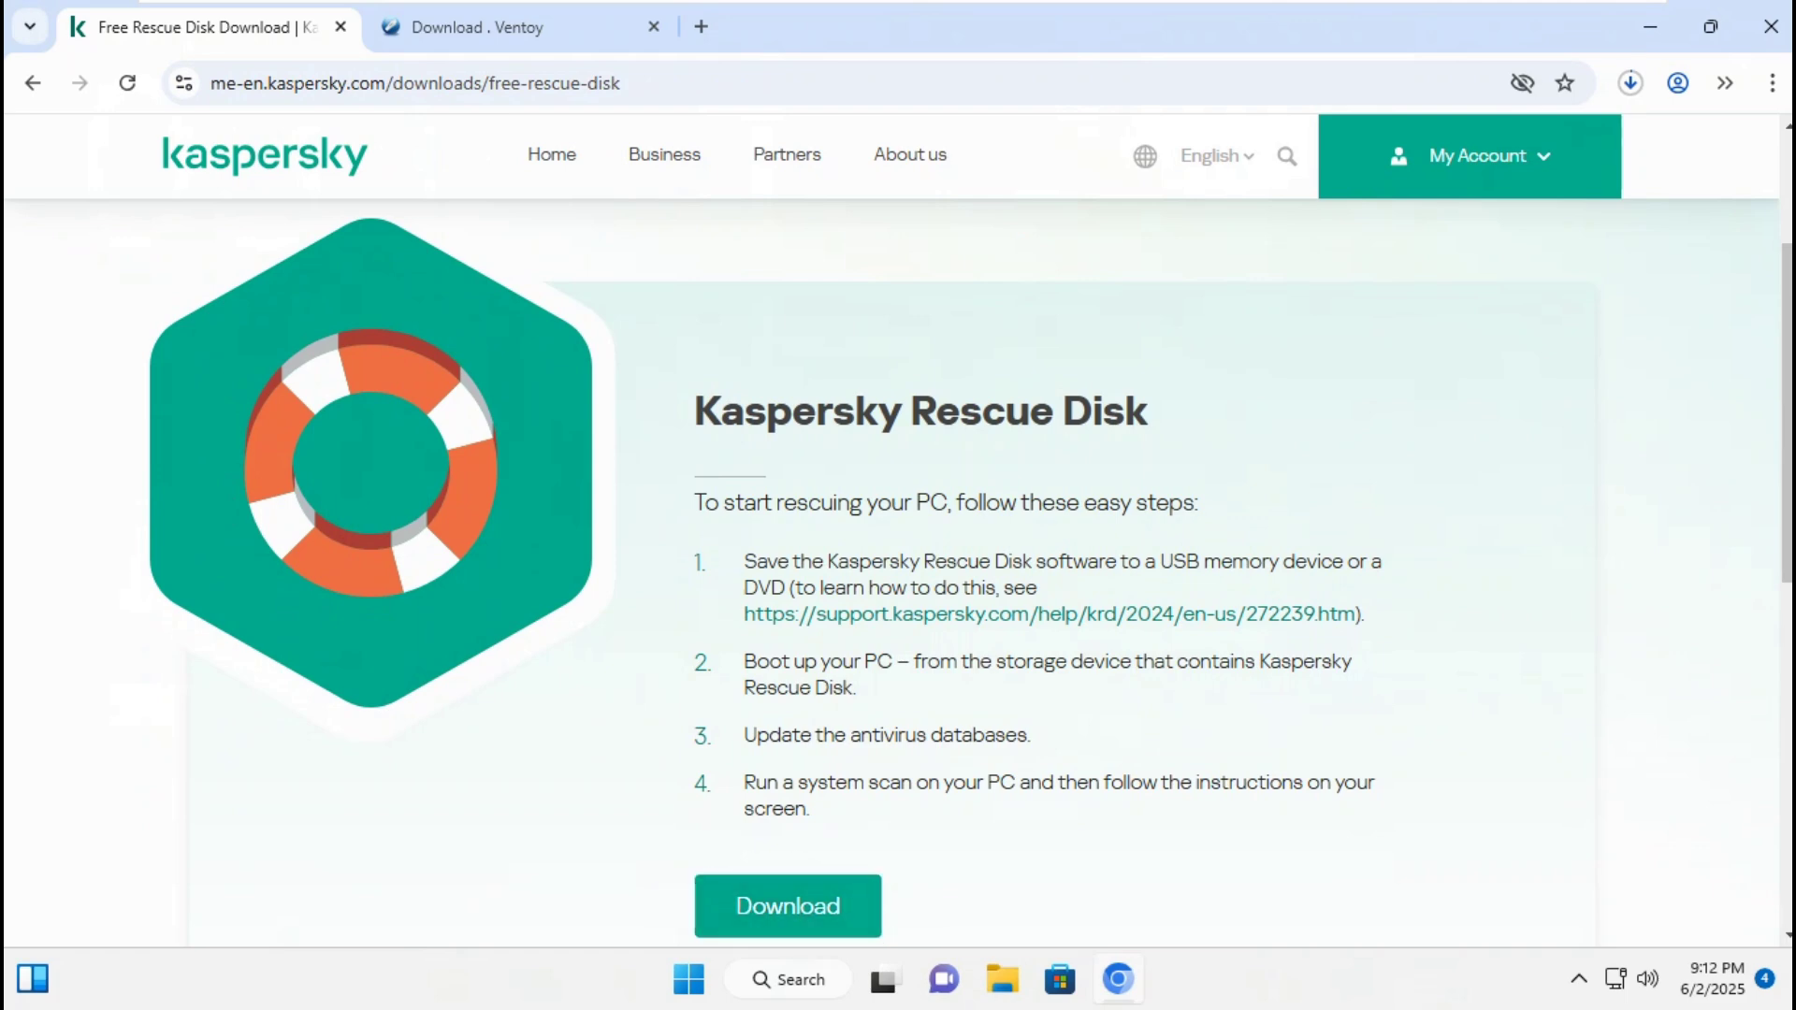
{"action": "left_click", "coordinate": [524, 27]}
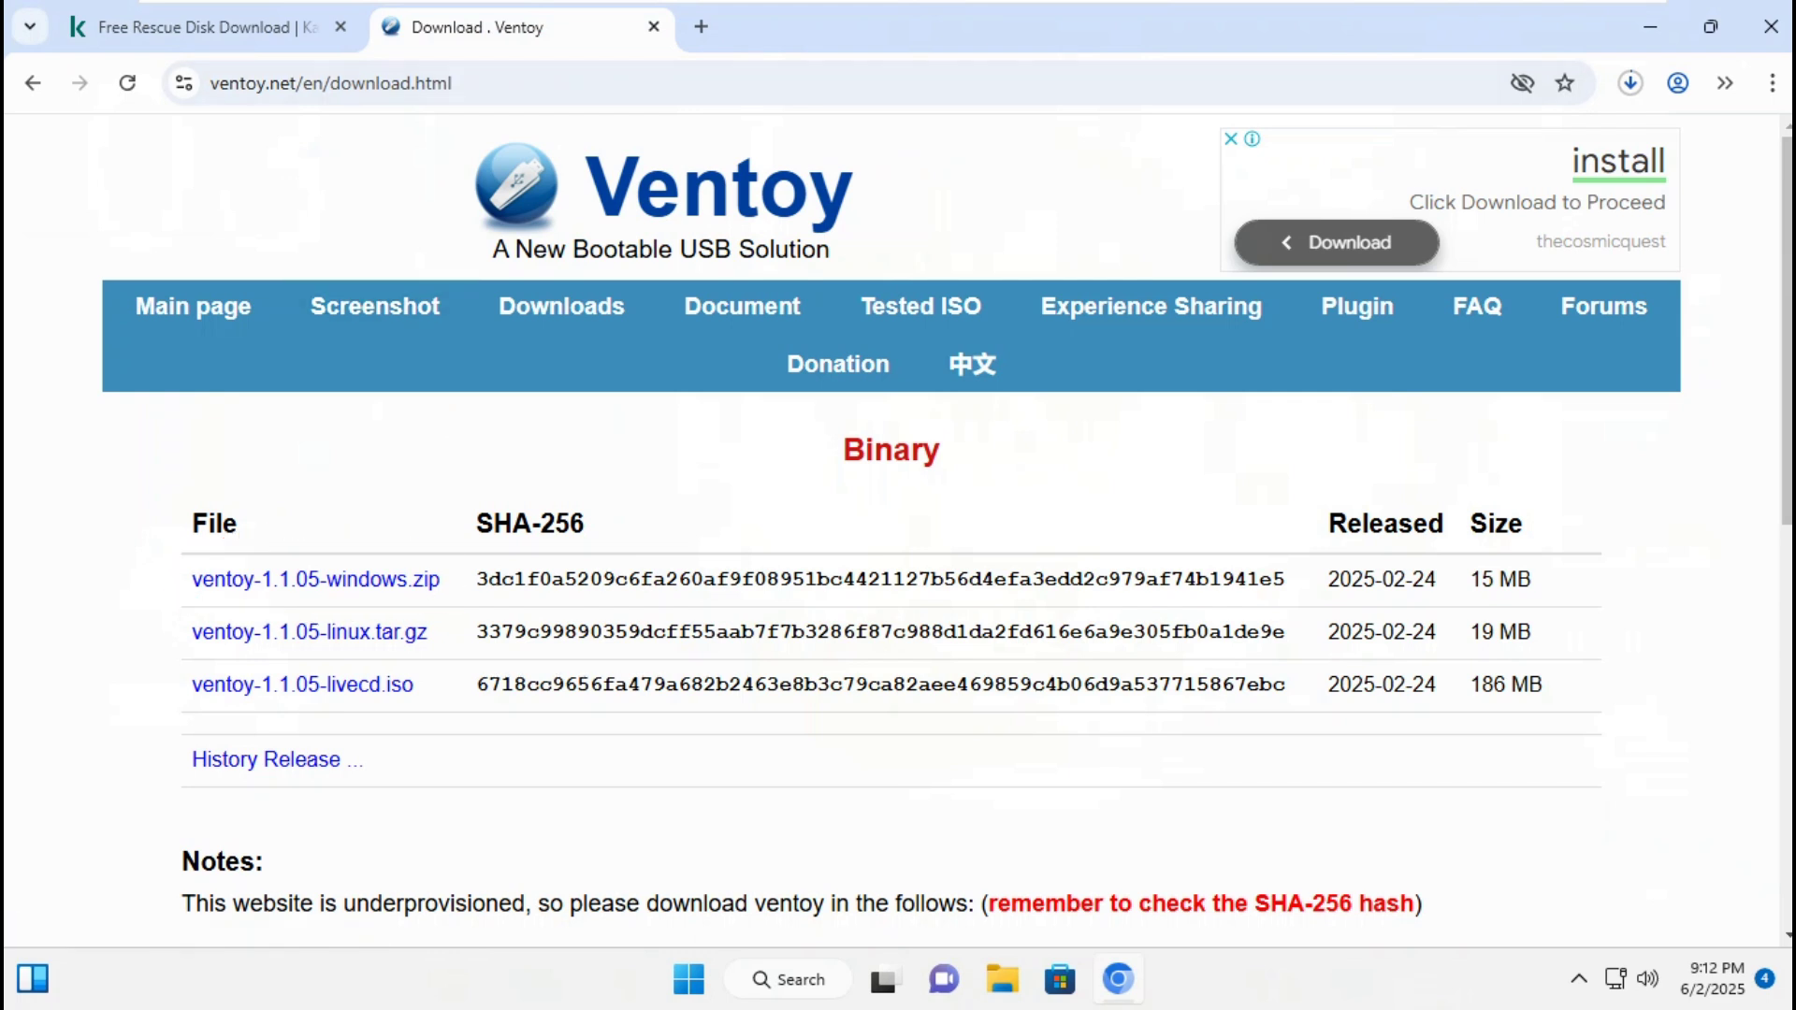
{"action": "left_click", "coordinate": [315, 580]}
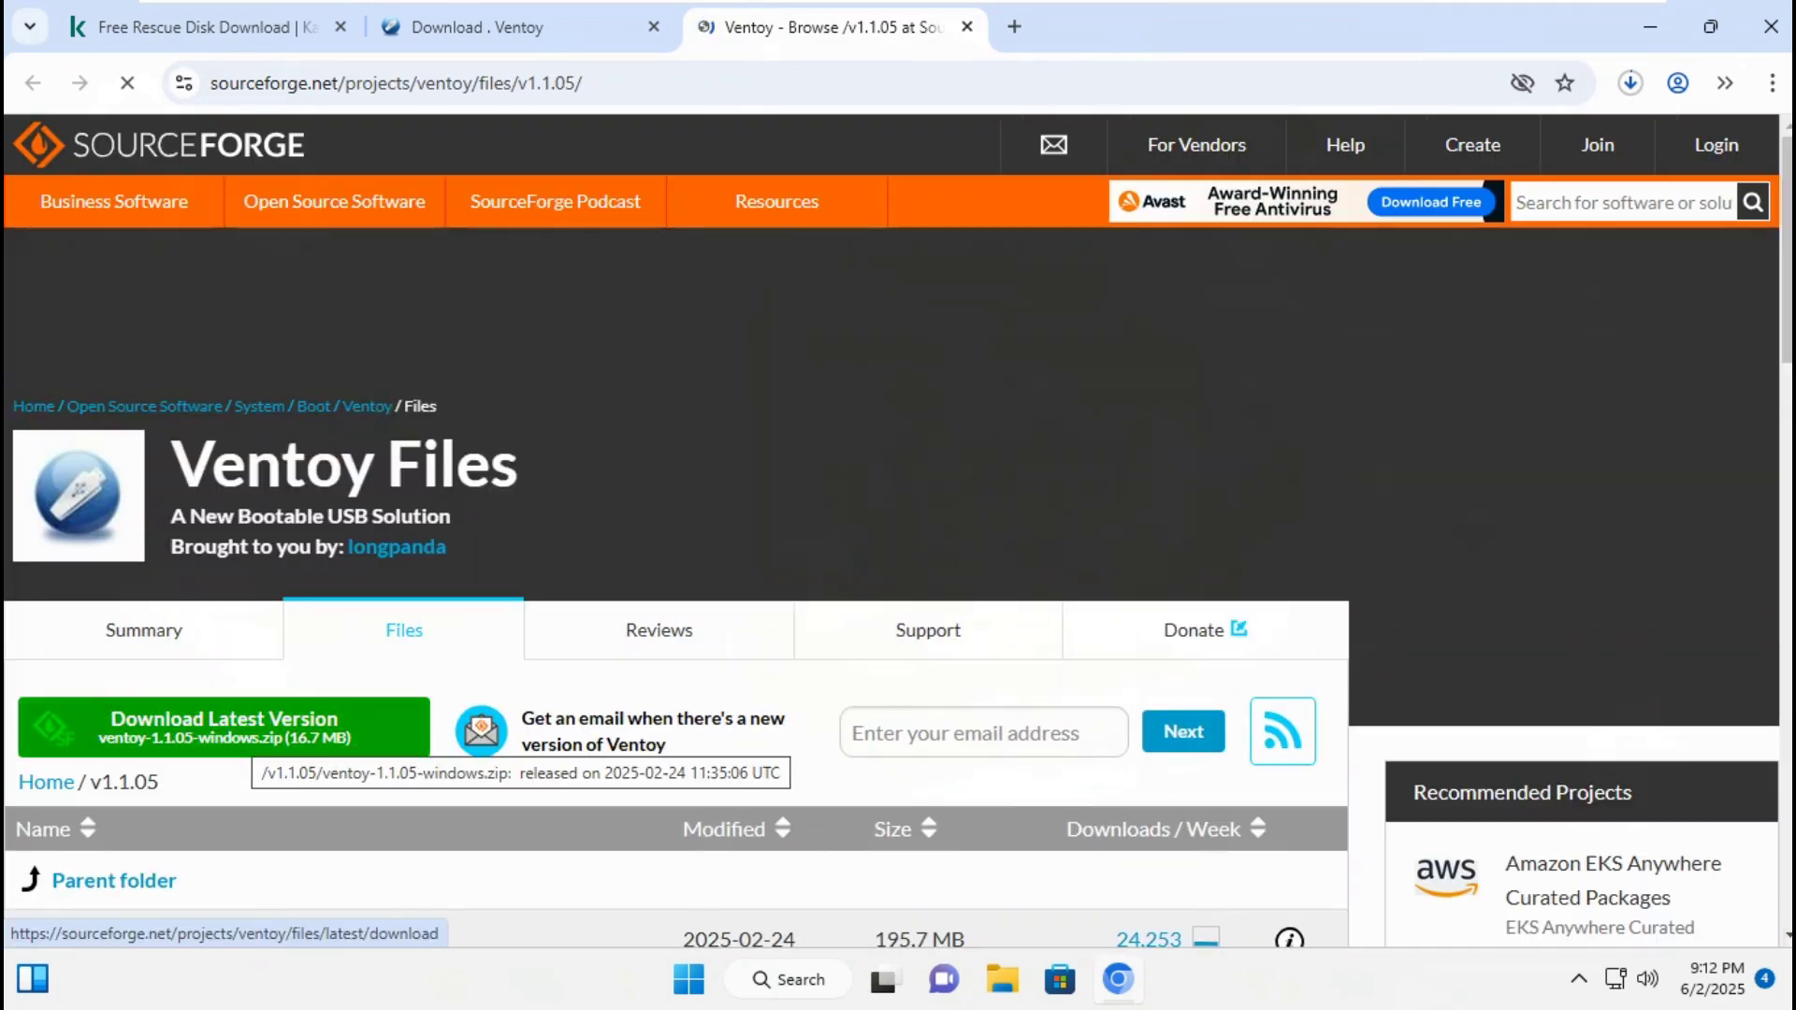
{"action": "left_click", "coordinate": [230, 739]}
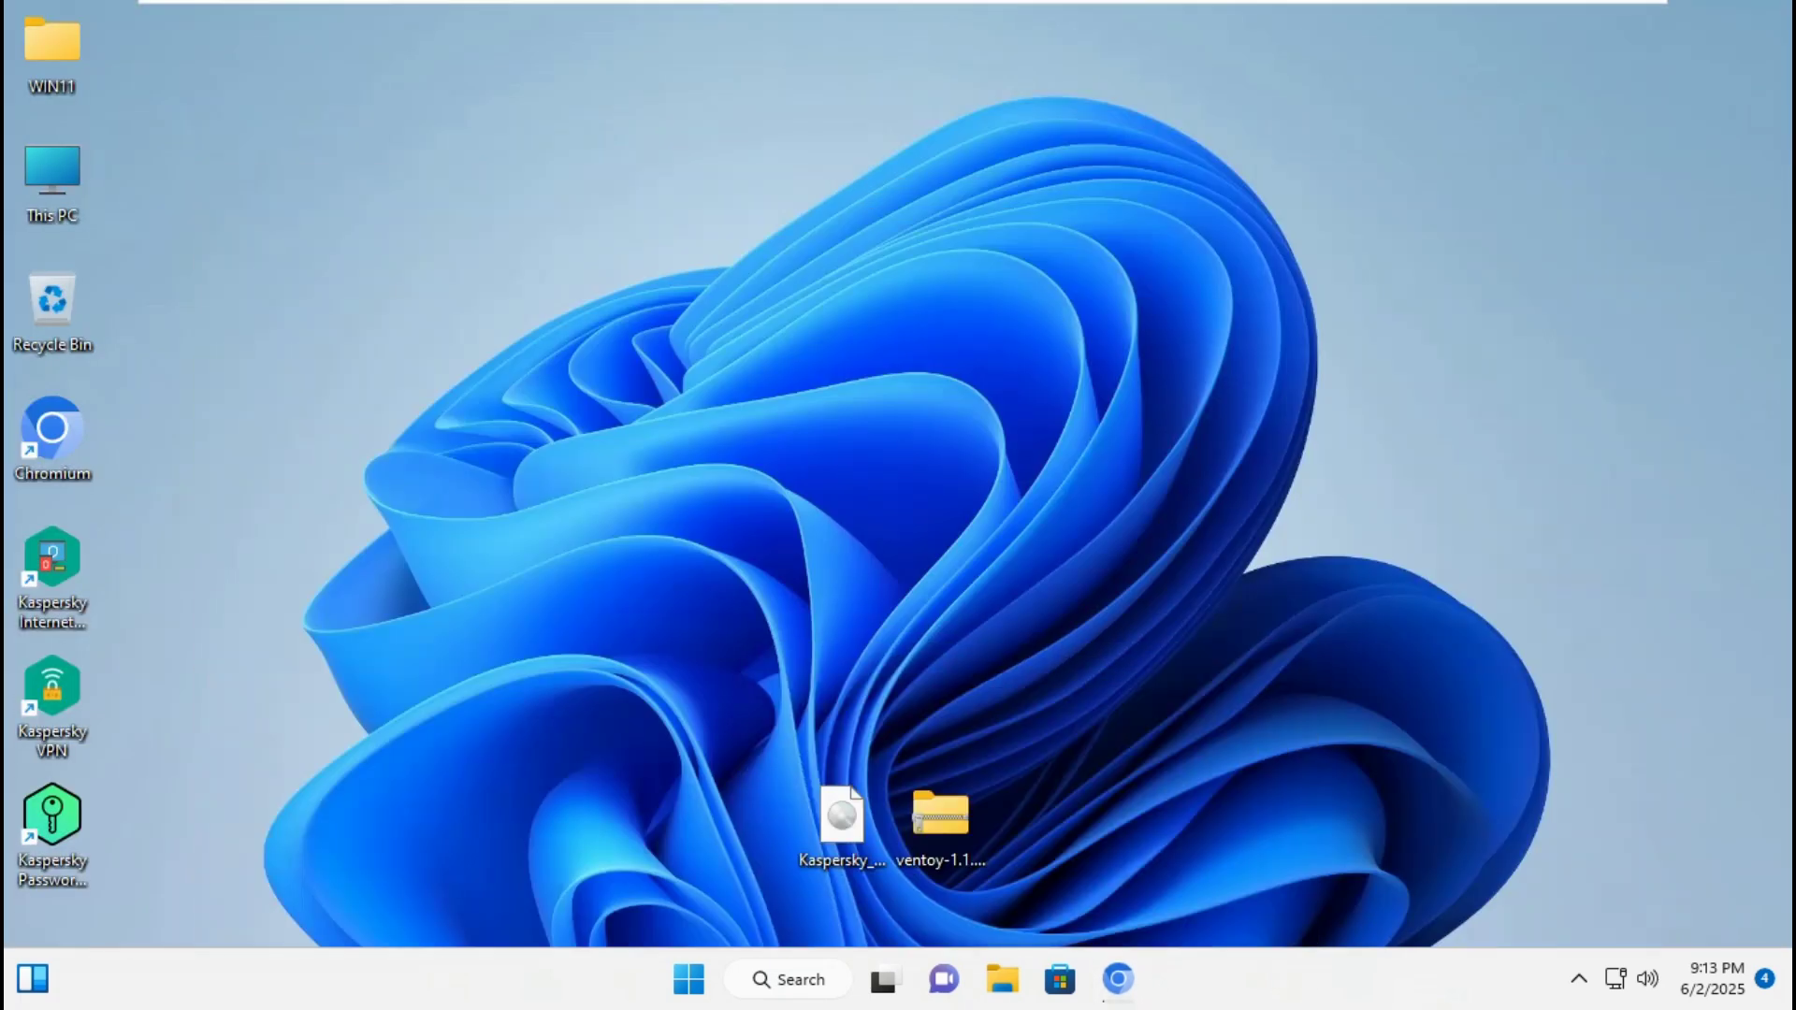
{"action": "left_click_drag", "start_coordinate": [757, 788], "coordinate": [1054, 871]}
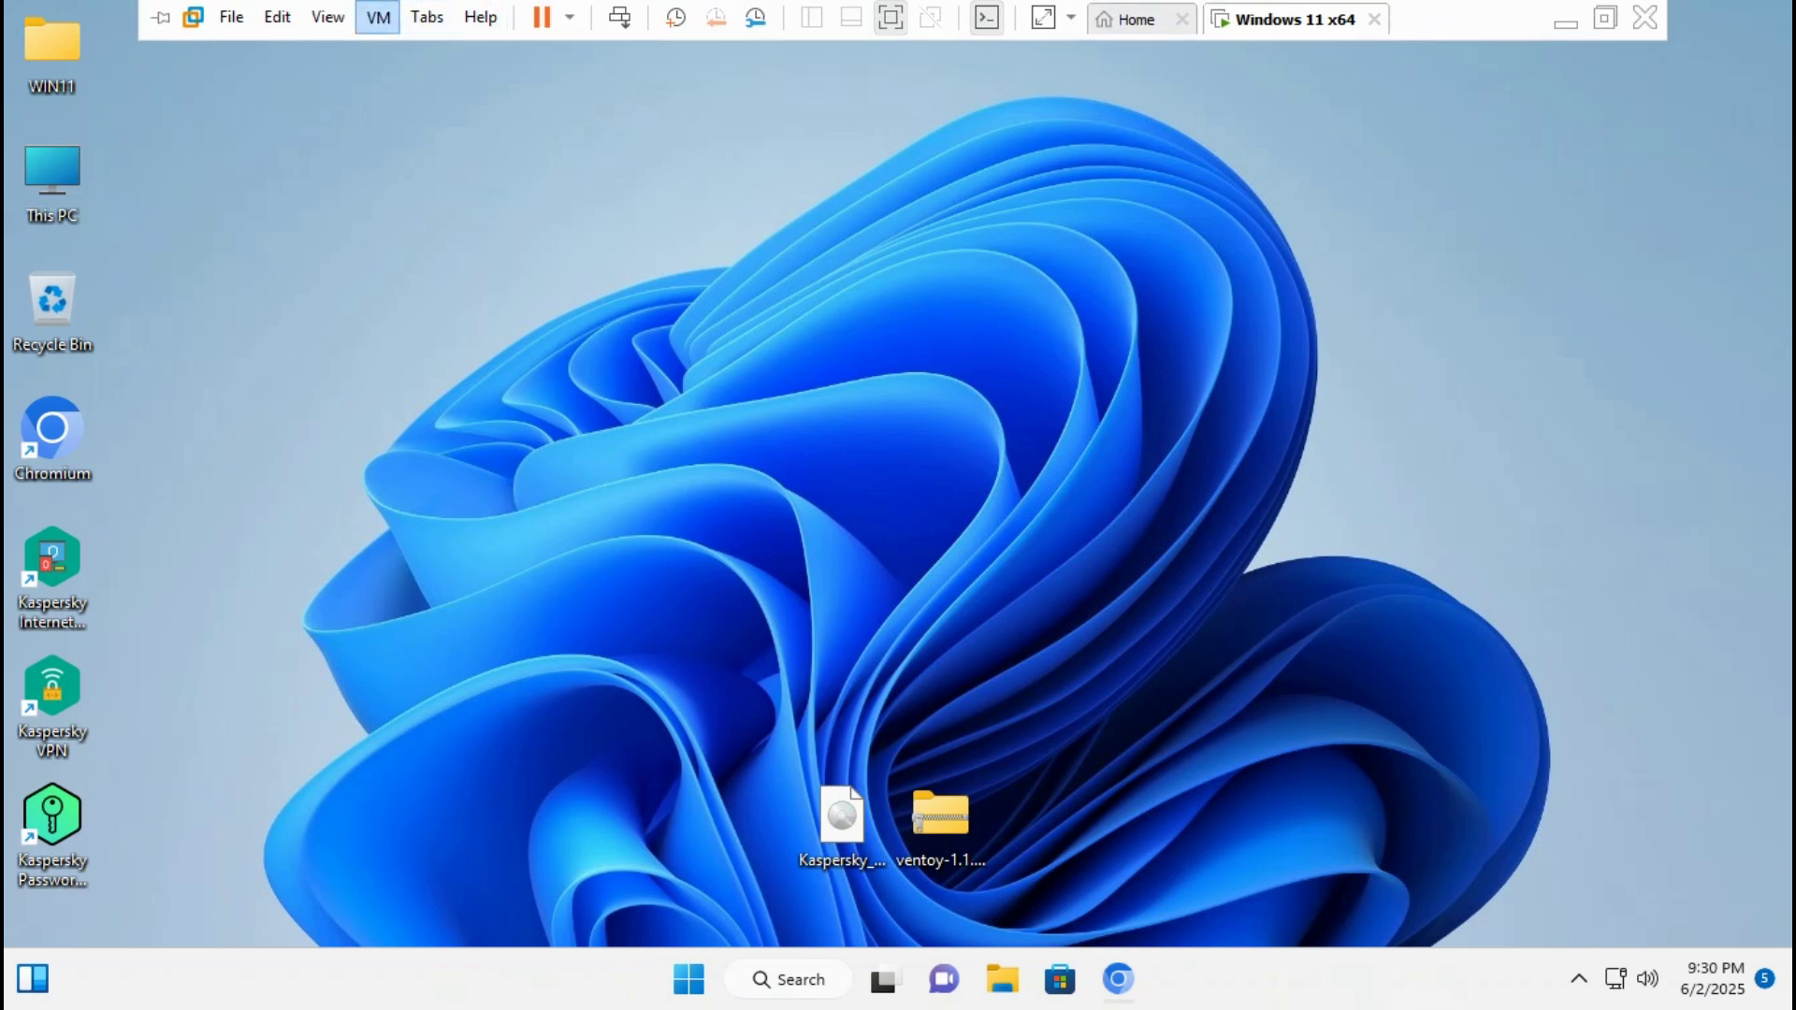
{"action": "left_click", "coordinate": [378, 16]}
- Connect the SanDisk Cruzer Blade to the Windows 11 x64 VM, disconnecting it from the host
{"action": "mouse_move", "coordinate": [467, 82]}
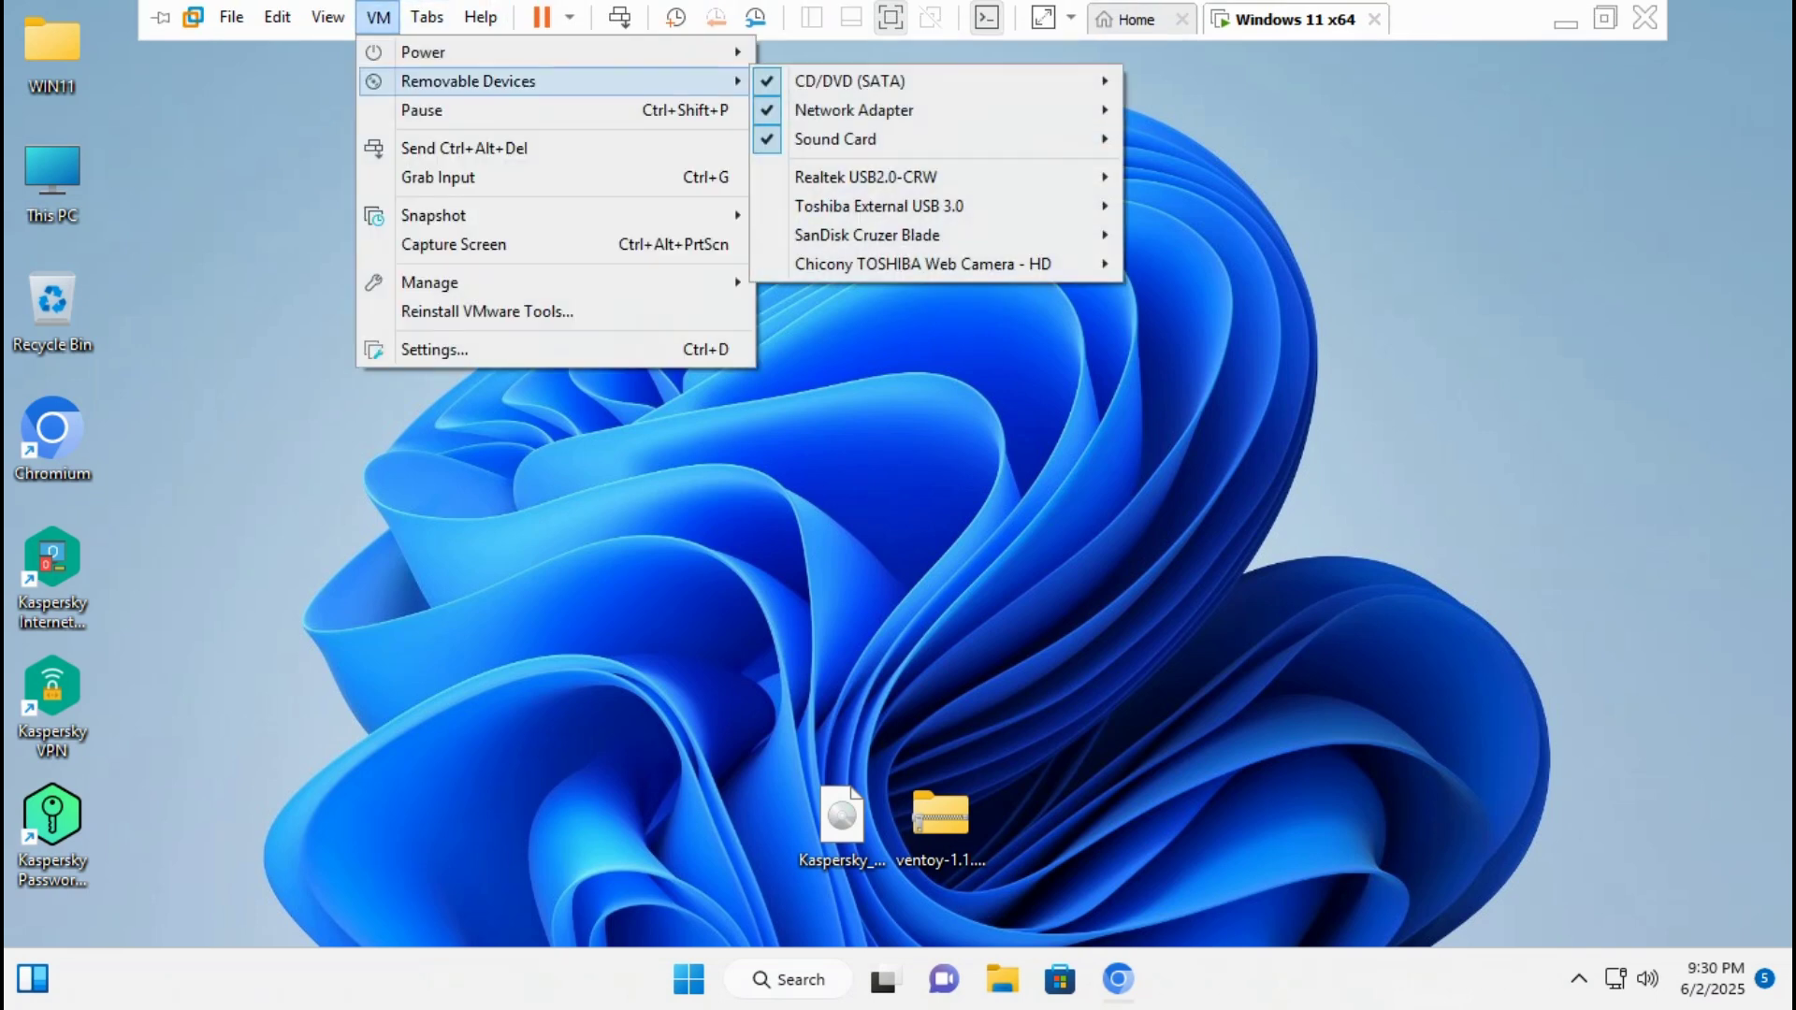
{"action": "mouse_move", "coordinate": [868, 235]}
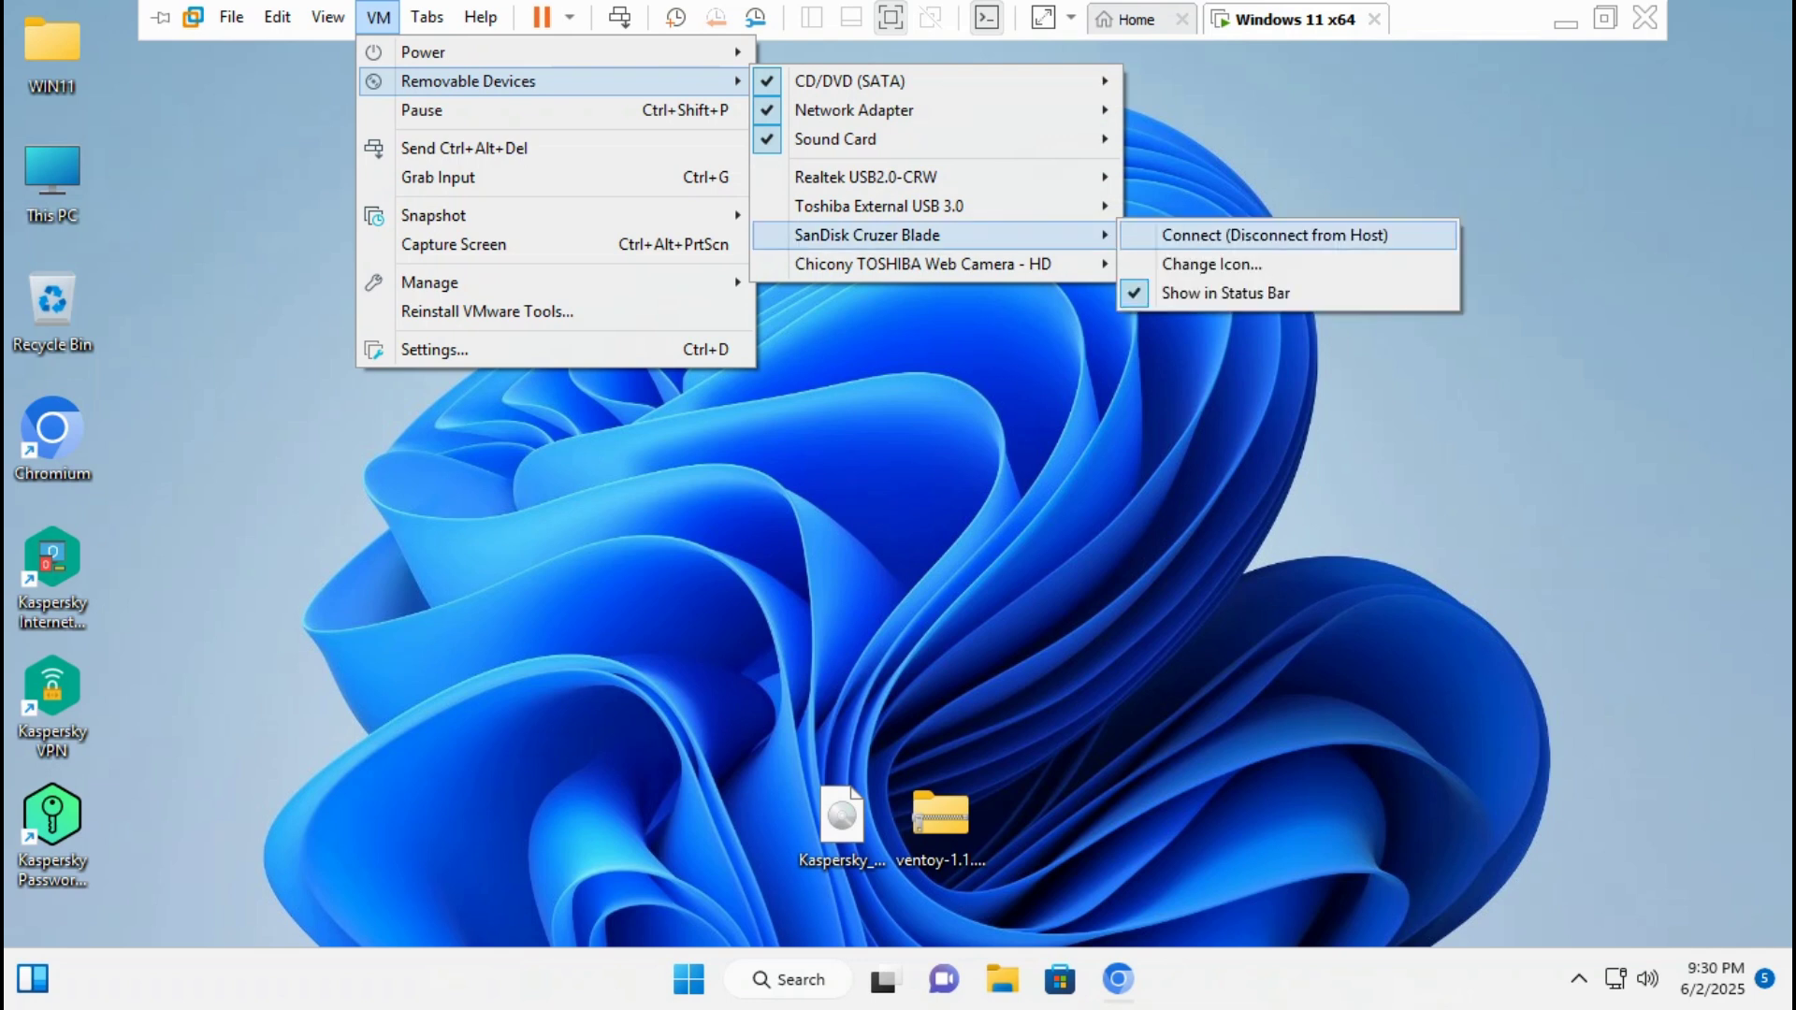
{"action": "left_click", "coordinate": [1274, 235]}
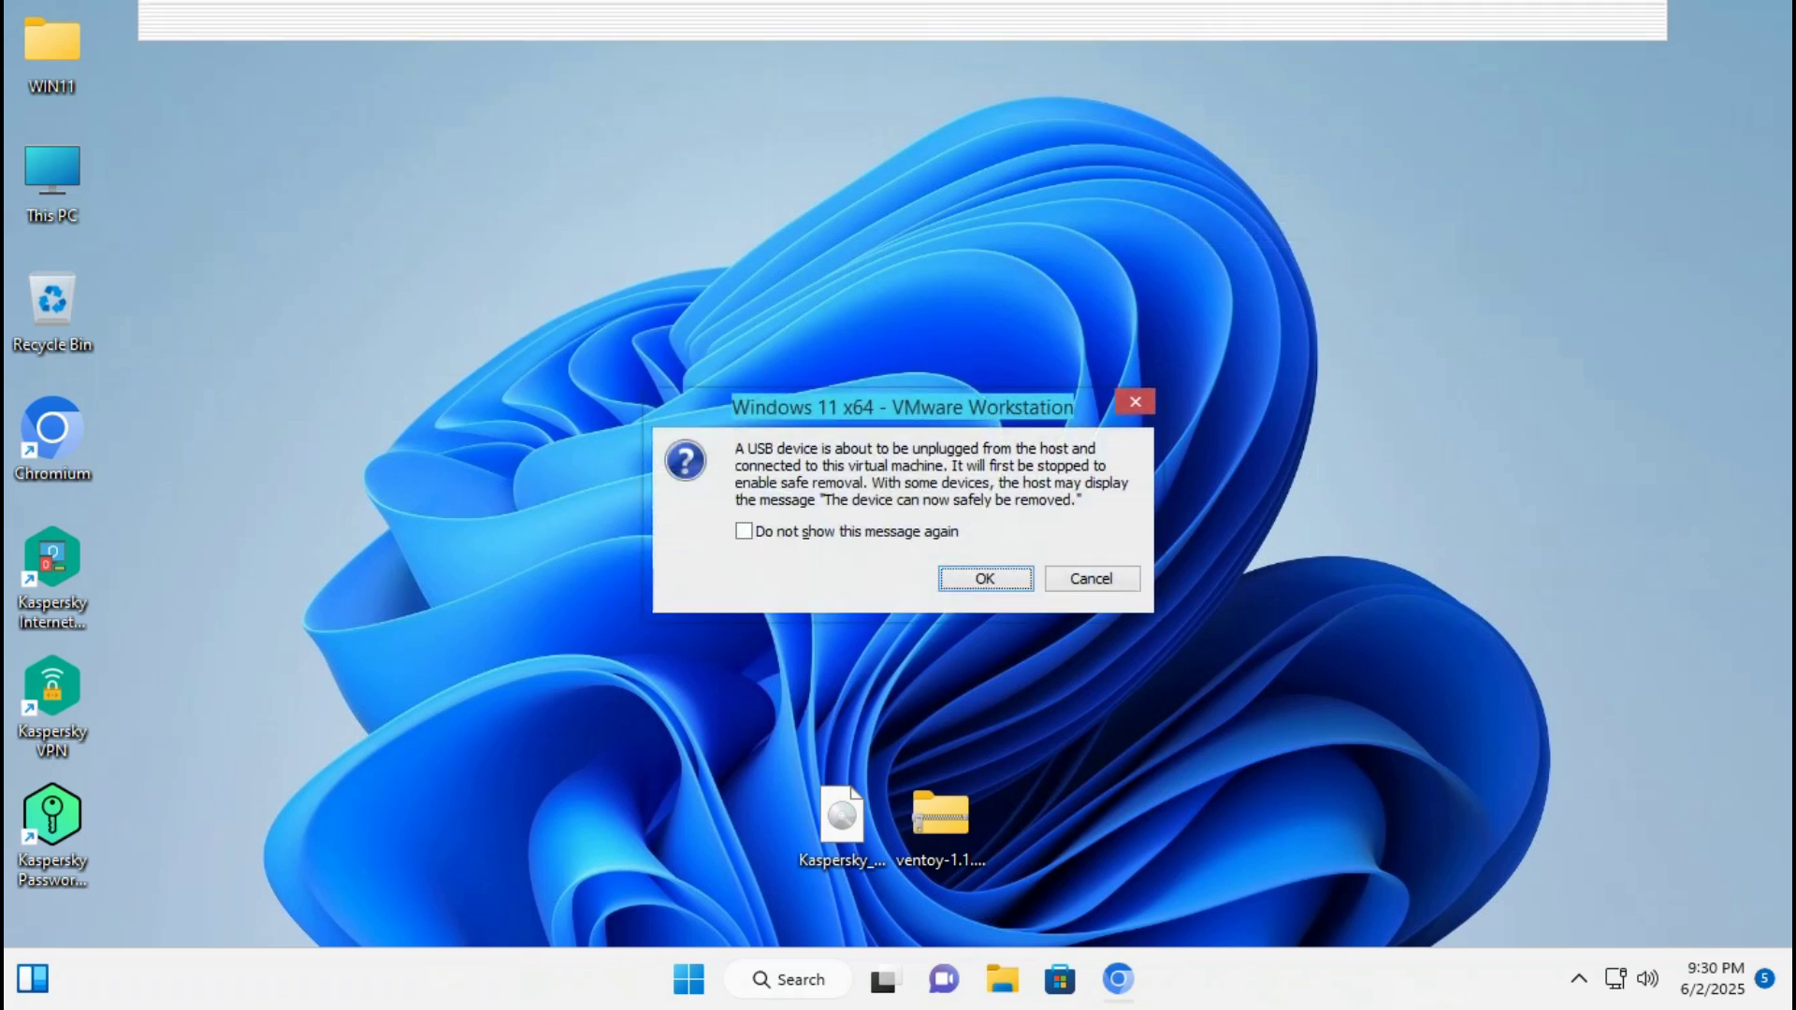
{"action": "left_click", "coordinate": [986, 579]}
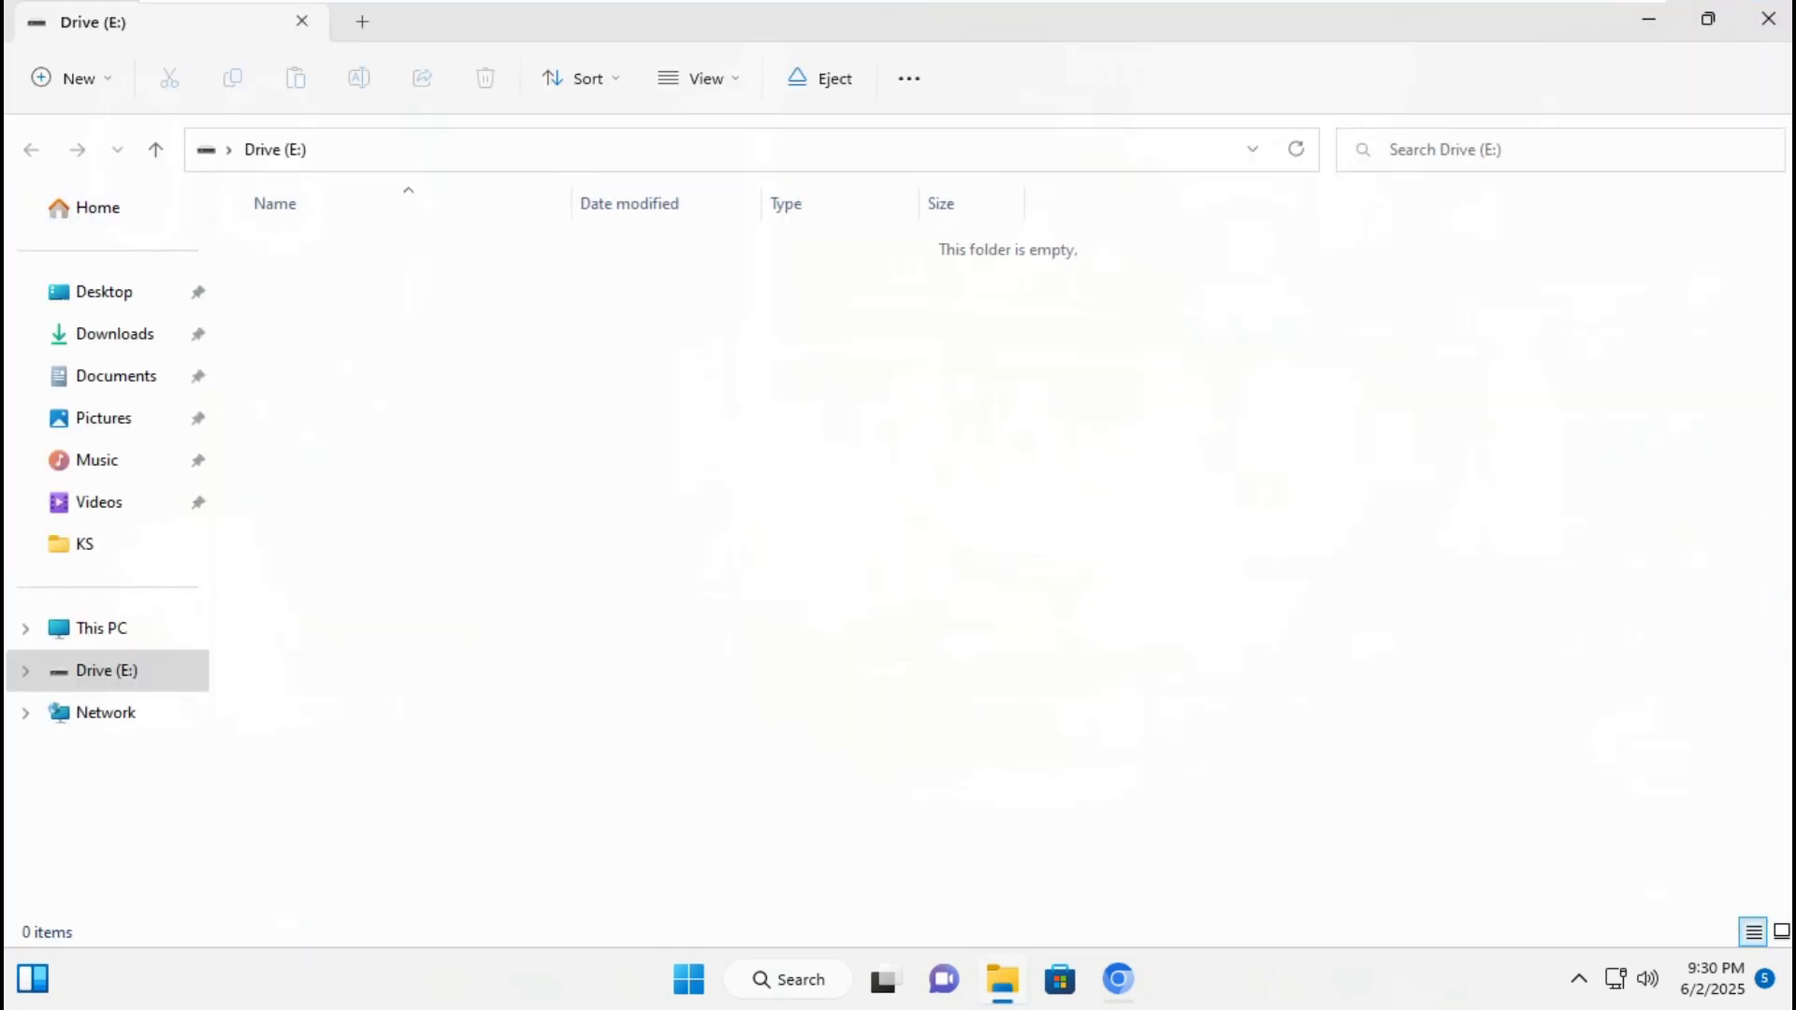
- Check Drive (E:) under This PC (29.2 GB free of 29.3 GB) and minimize File Explorer
{"action": "left_click", "coordinate": [101, 629]}
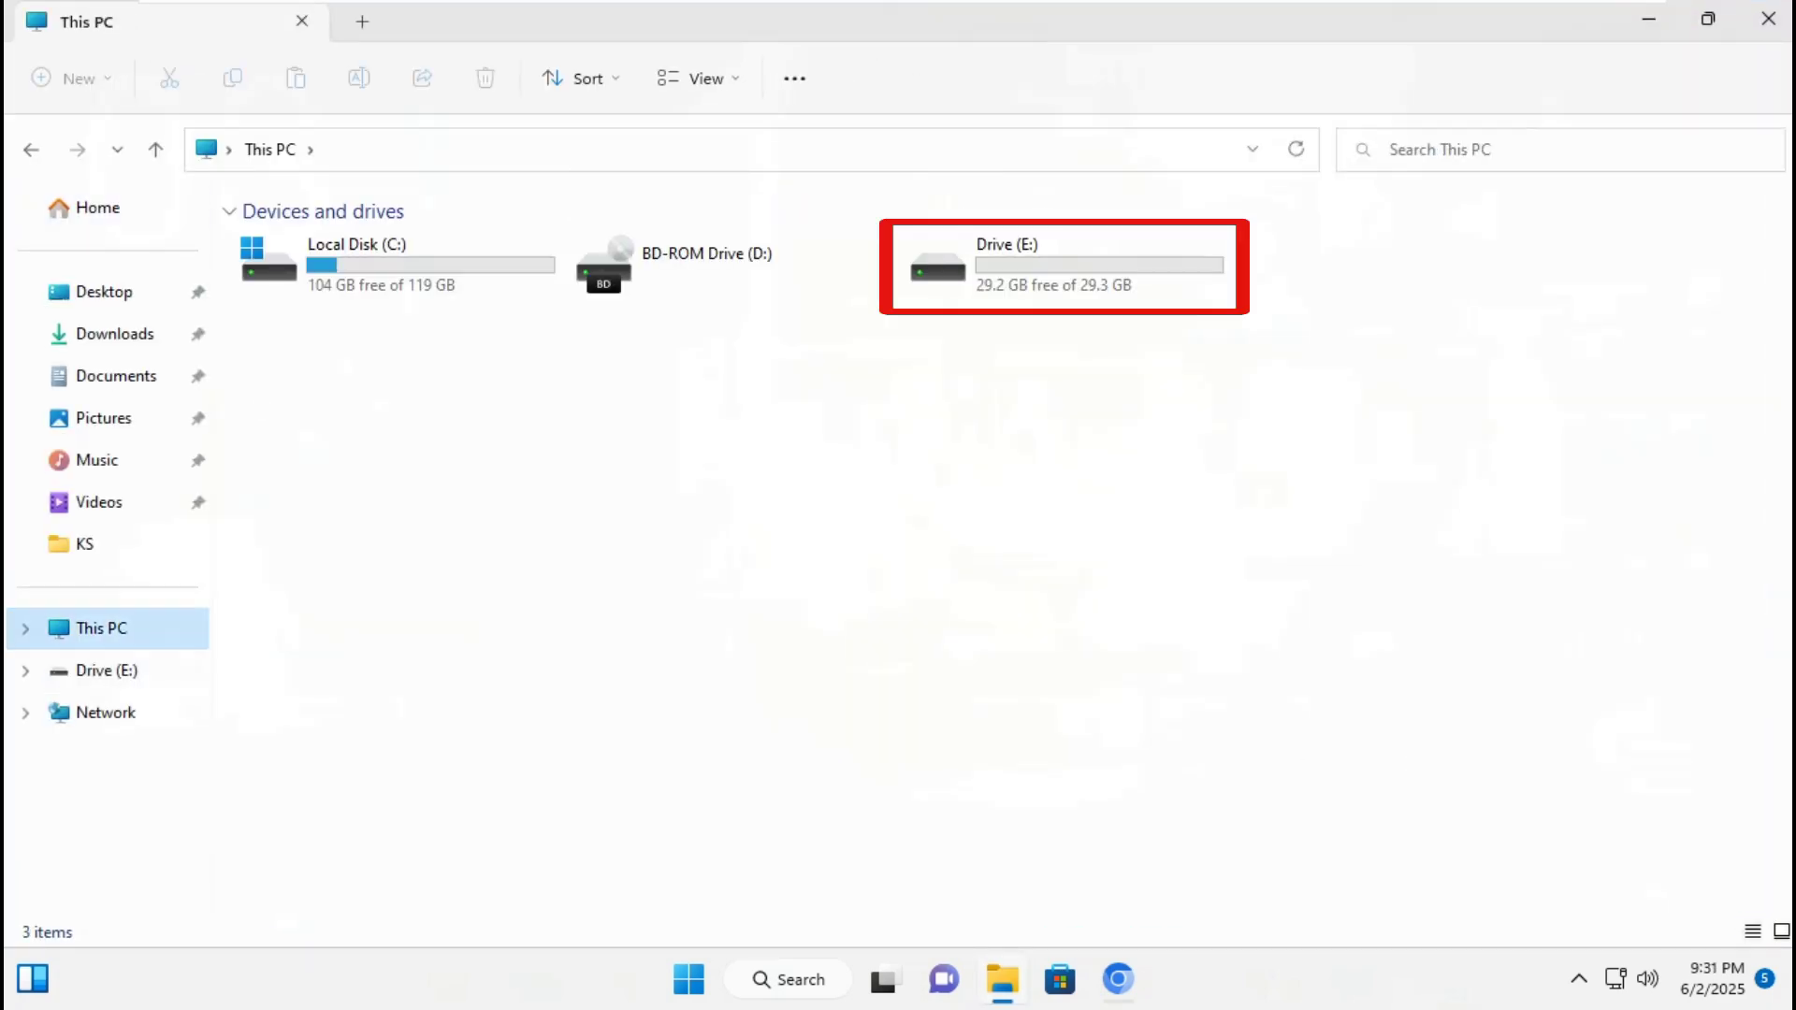
{"action": "left_click", "coordinate": [1065, 266]}
{"action": "left_click", "coordinate": [1649, 19]}
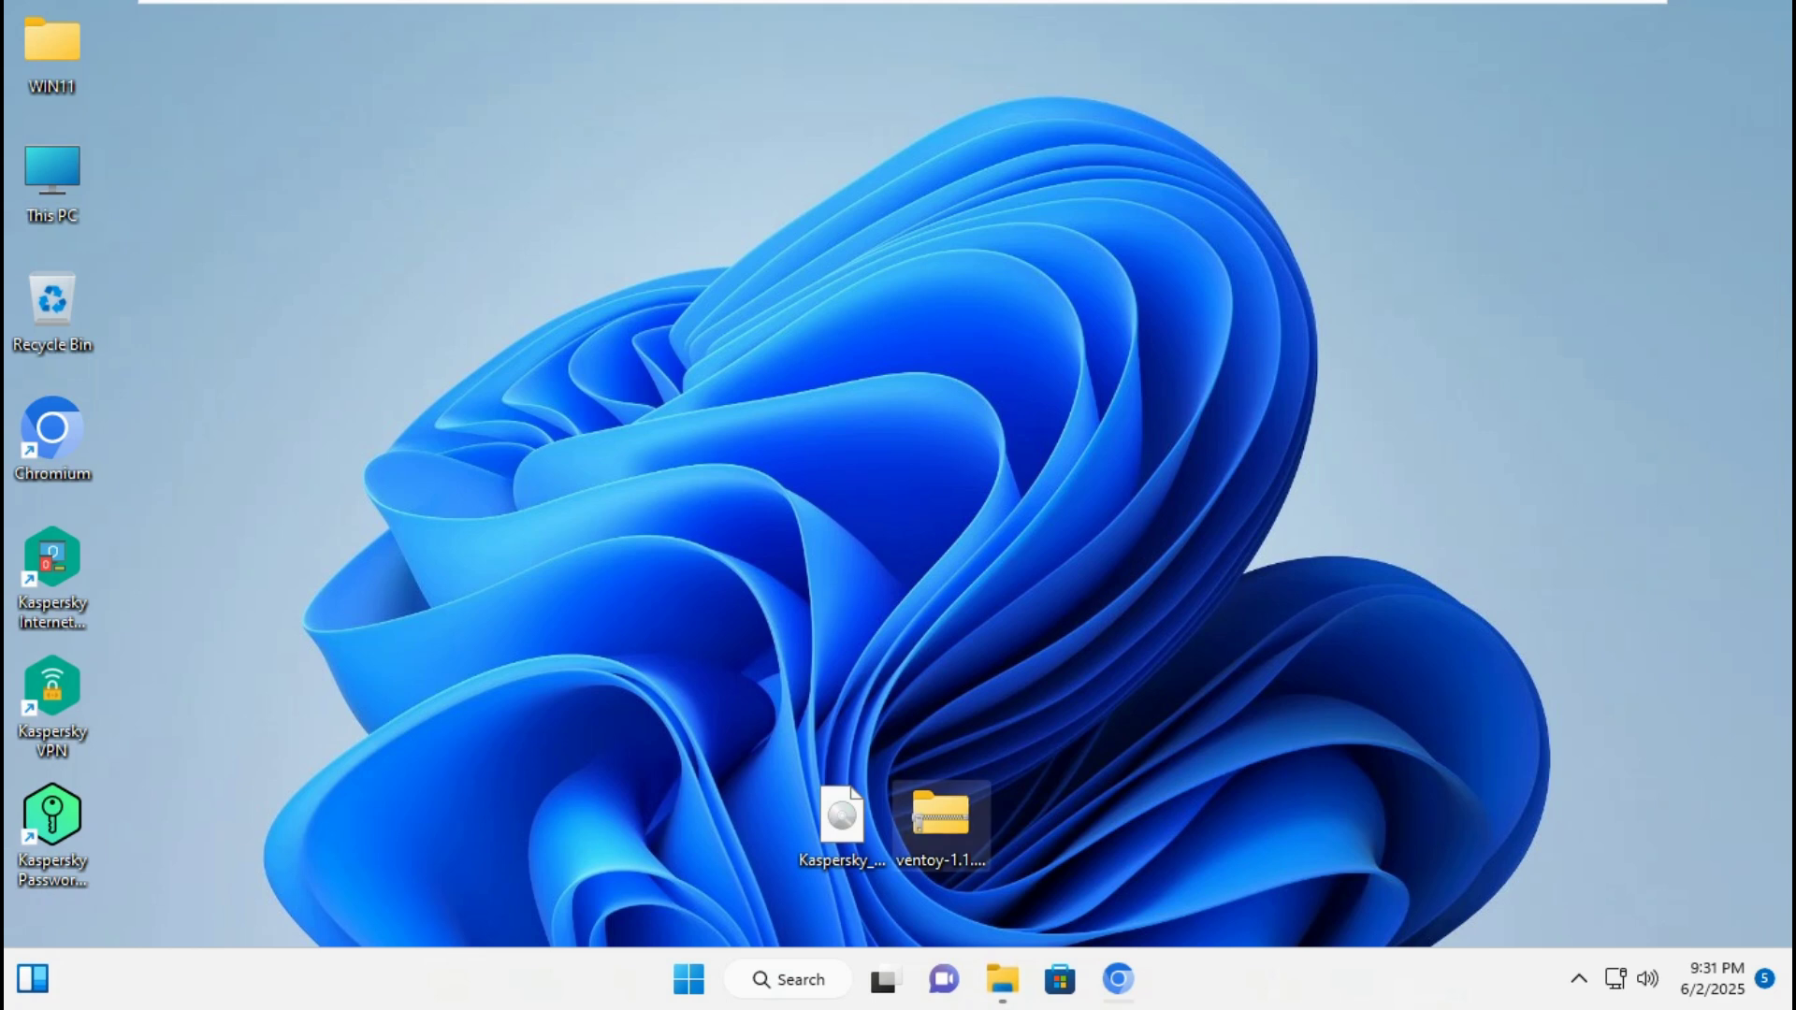
- Extract the Ventoy zip to the suggested ventoy-1.1.05-windows Desktop folder and select ventoy-1.1.05
{"action": "right_click", "coordinate": [971, 860]}
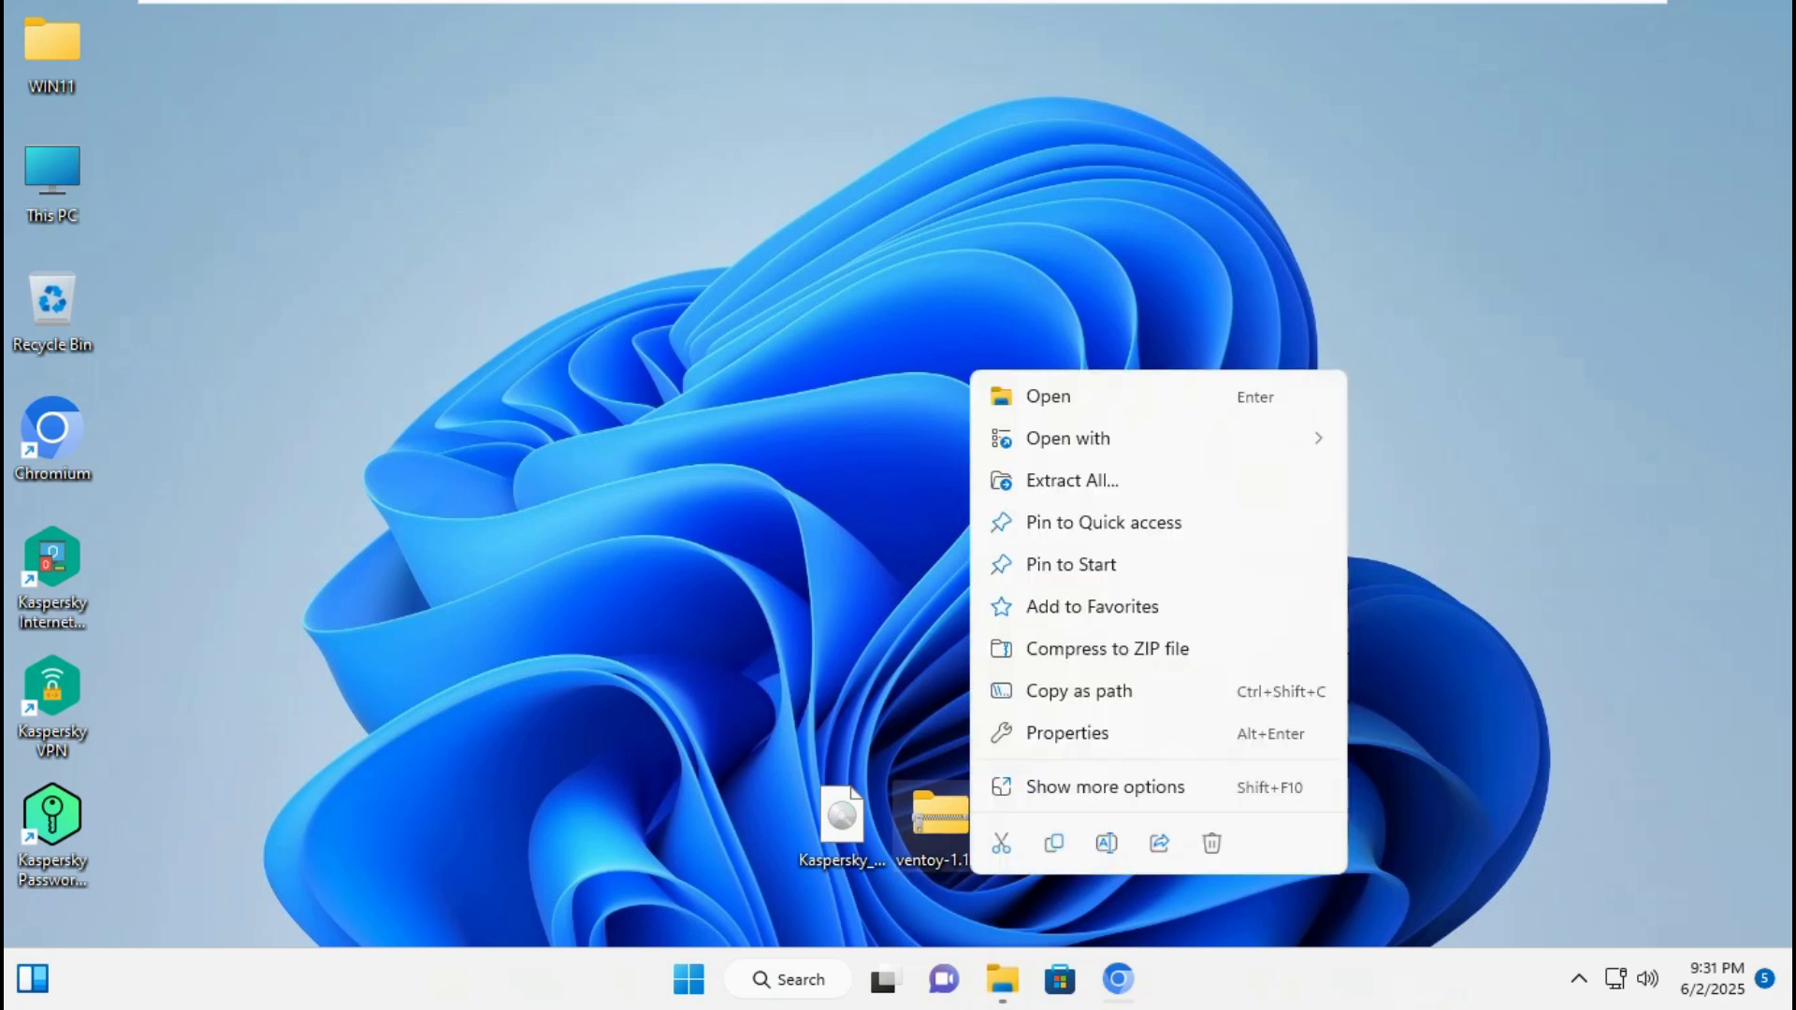
{"action": "left_click", "coordinate": [1072, 480]}
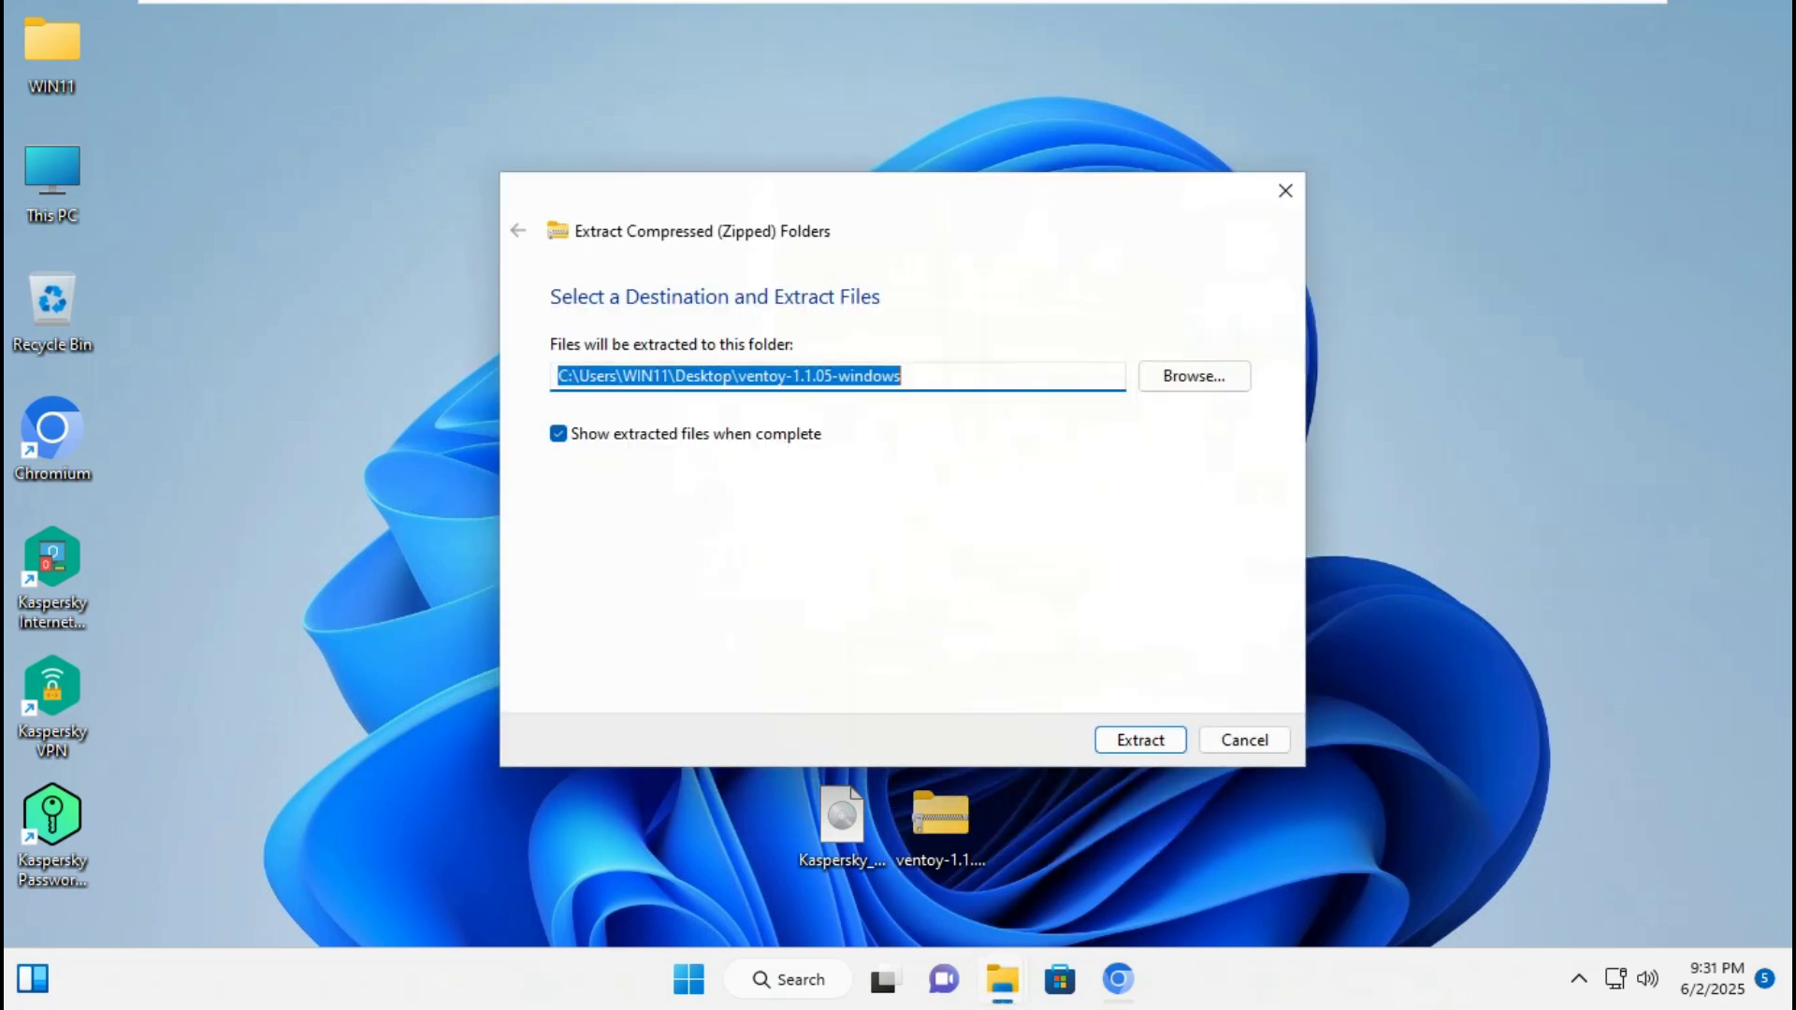
{"action": "key", "text": "Return"}
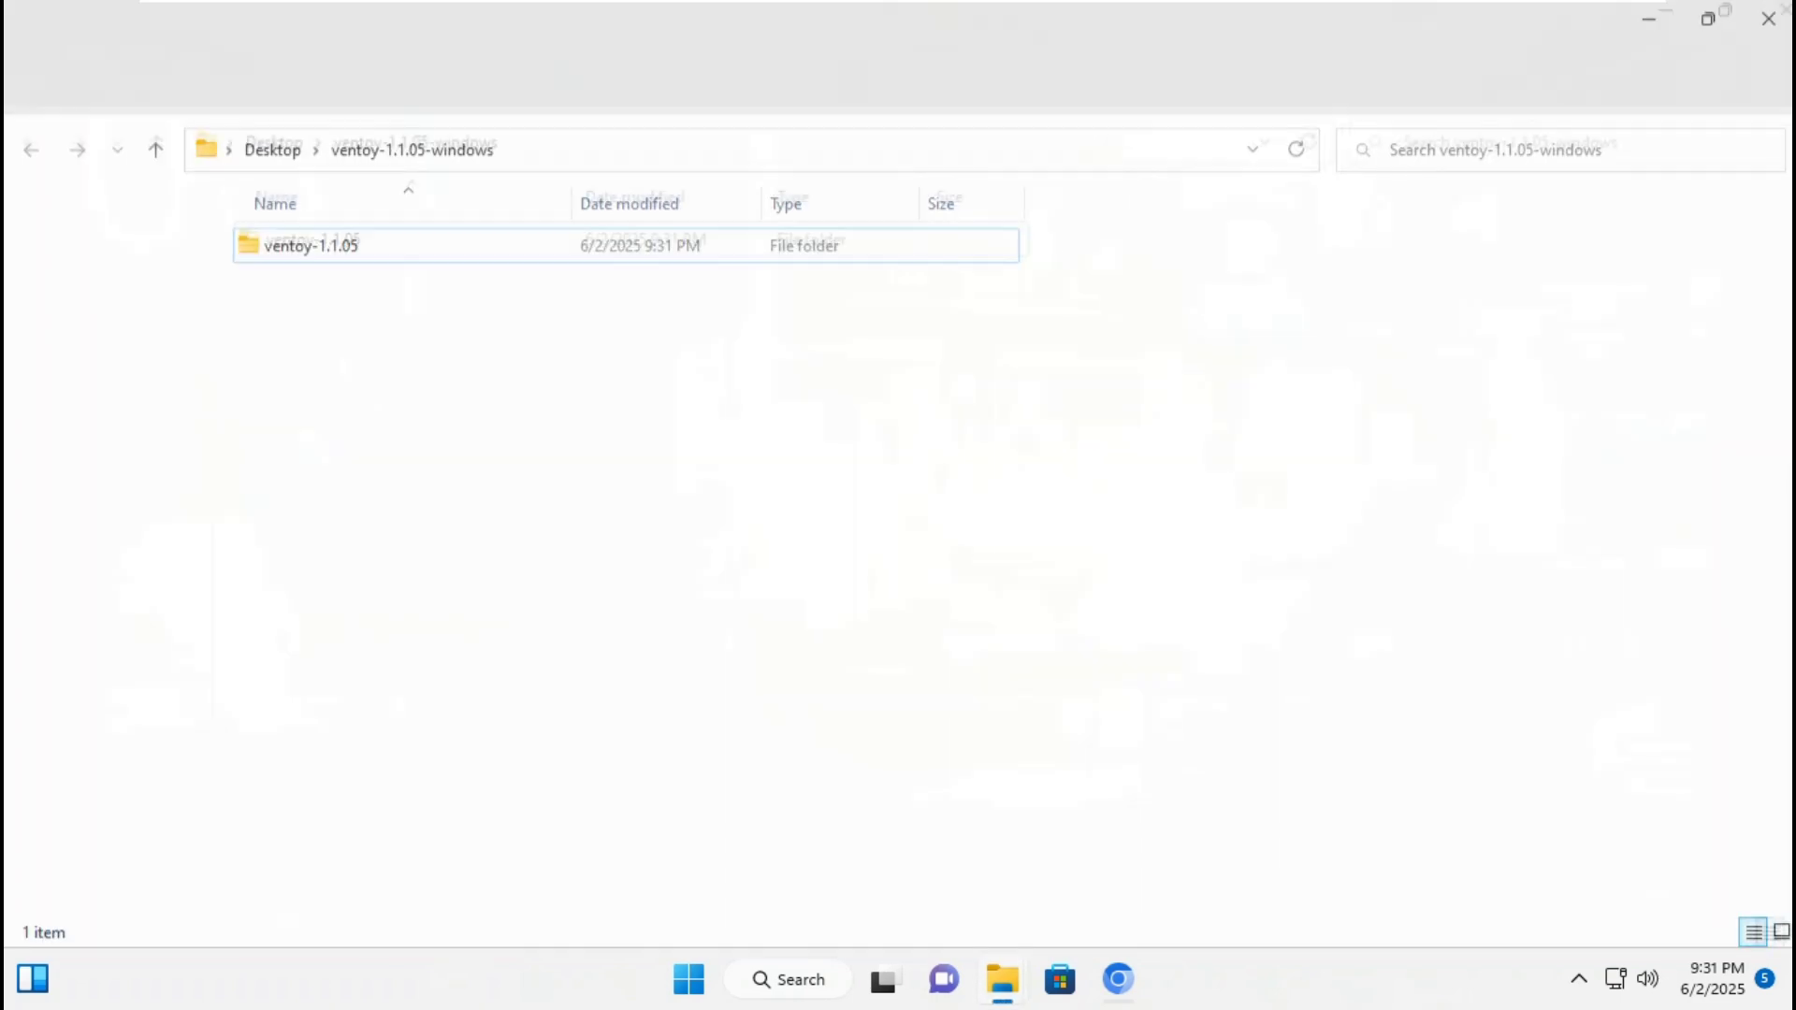
{"action": "left_click", "coordinate": [311, 246]}
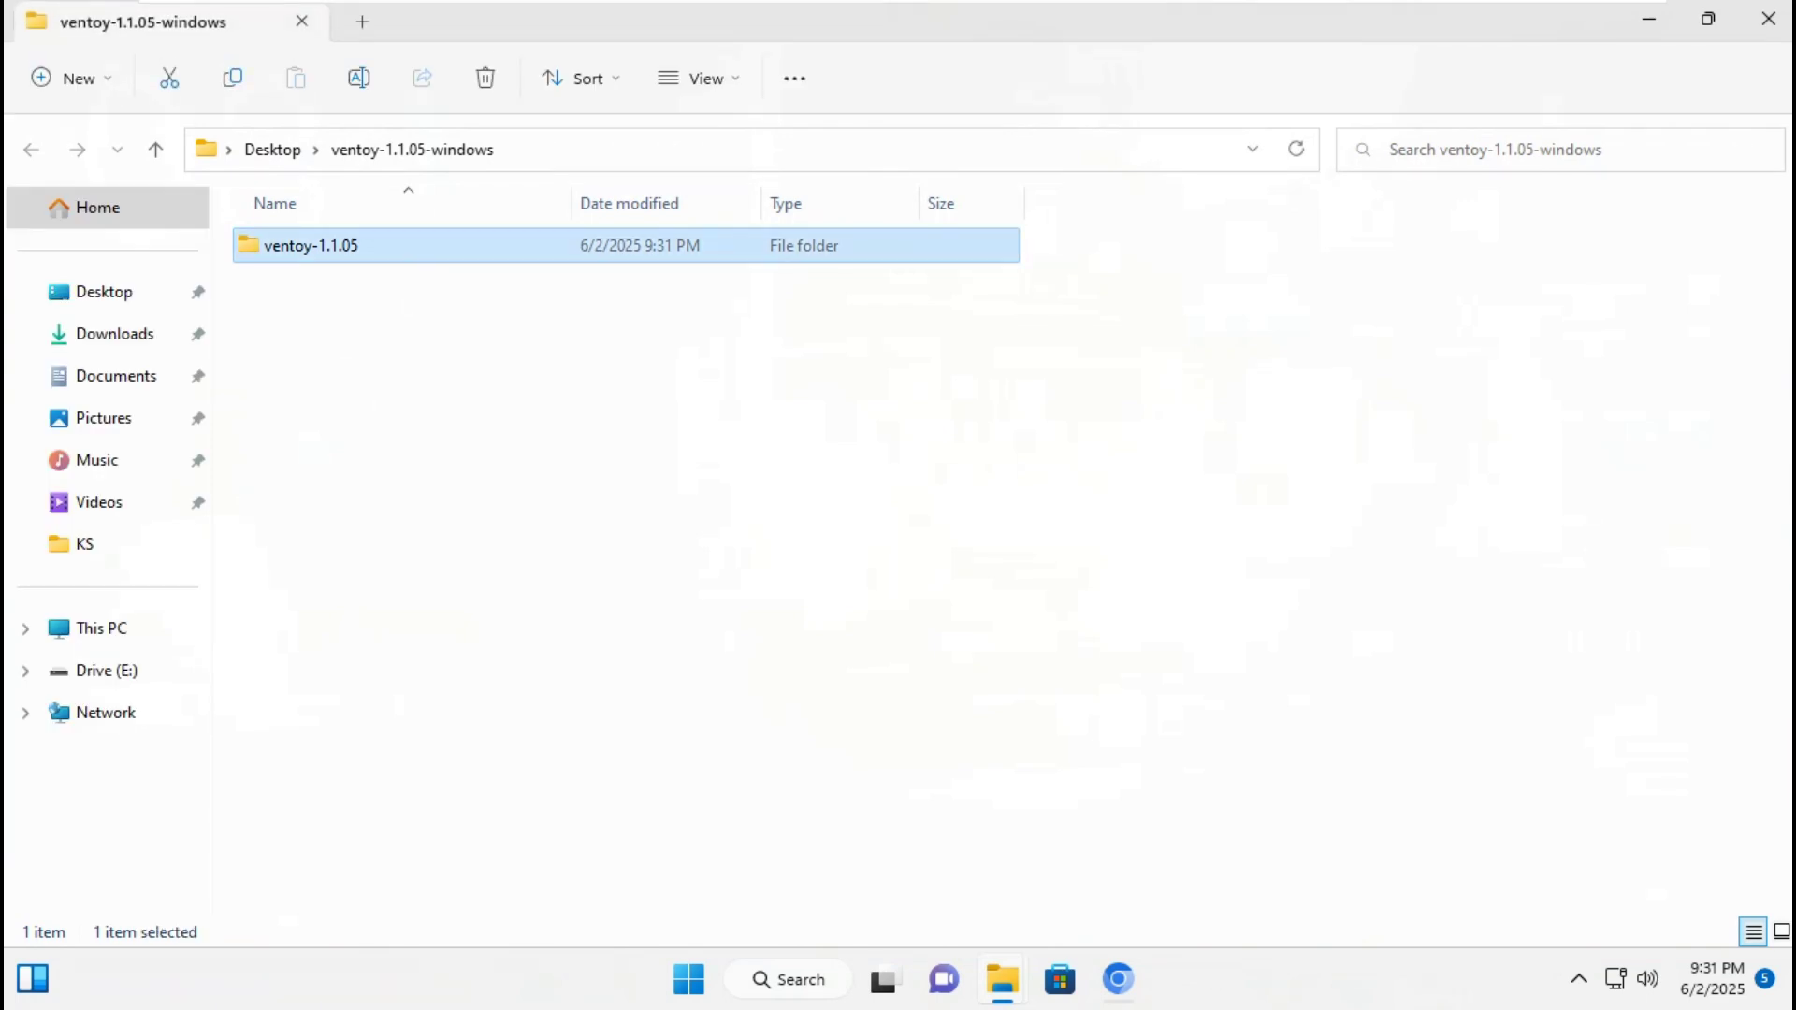
- Run Ventoy2Disk from the ventoy-1.1.05 folder as administrator and approve the permission prompt
{"action": "key", "text": "Return"}
{"action": "key", "text": "v"}
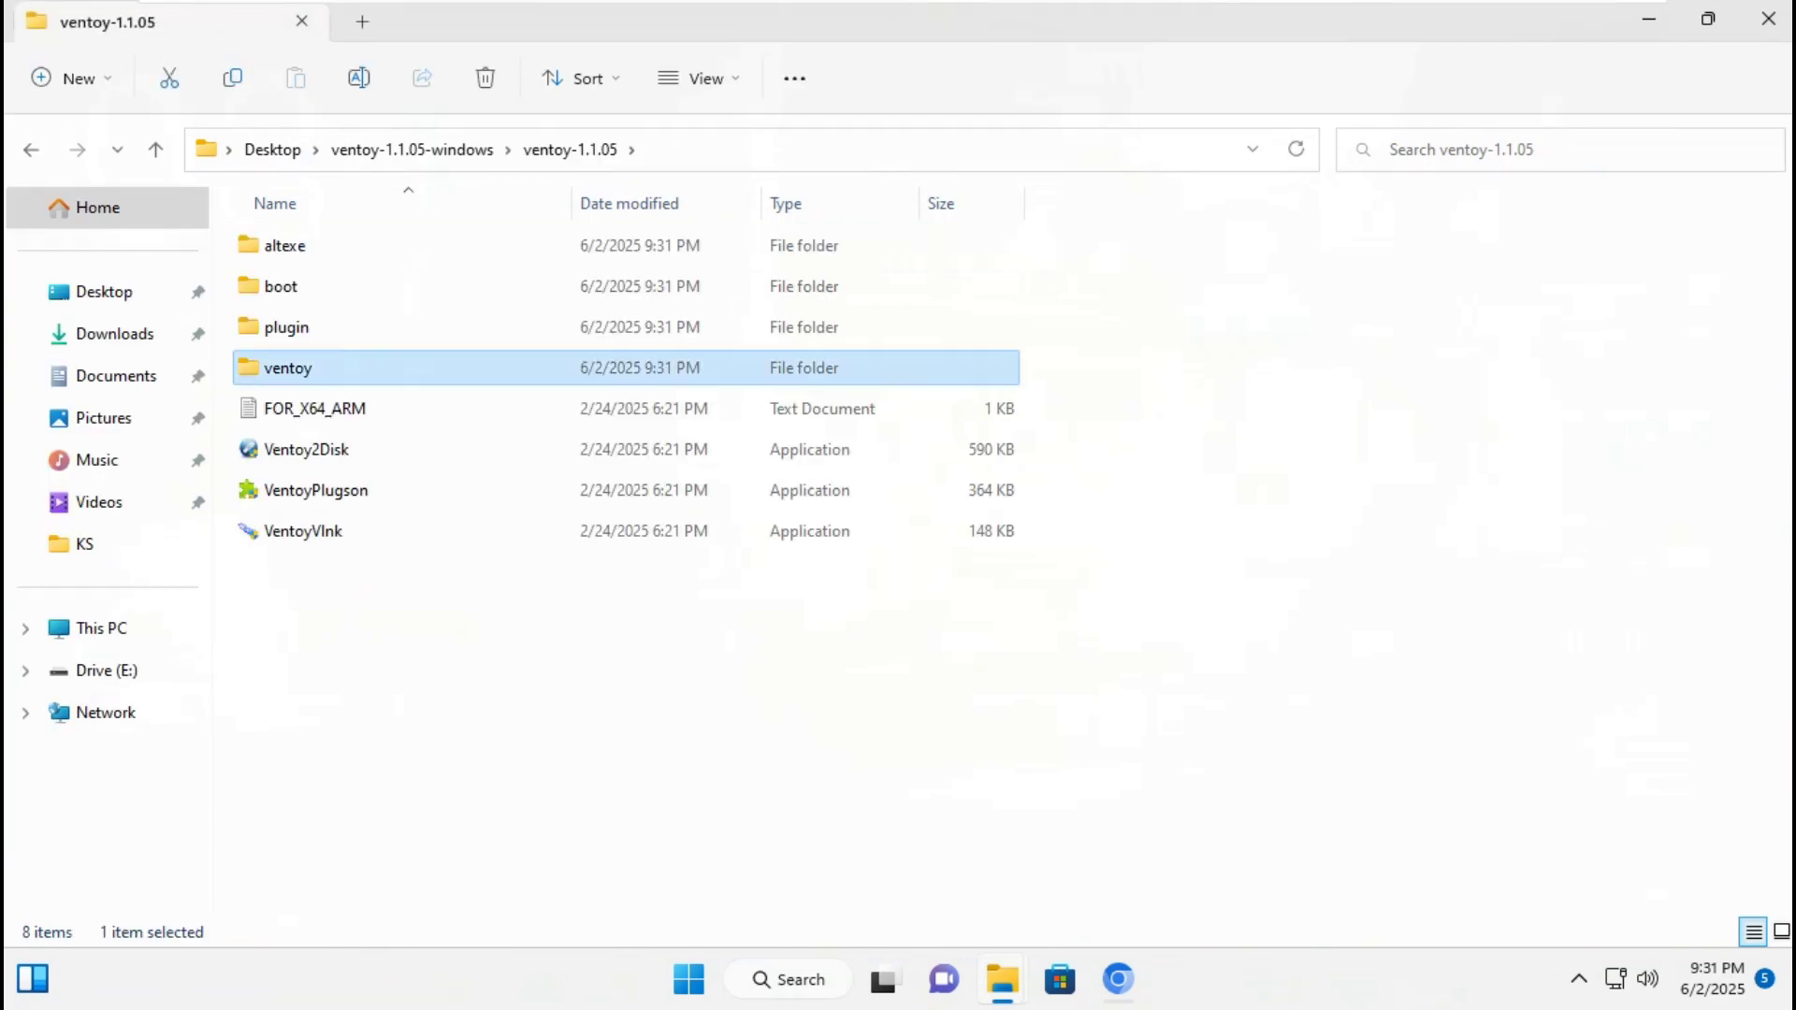
{"action": "key", "text": "v"}
{"action": "right_click", "coordinate": [326, 449]}
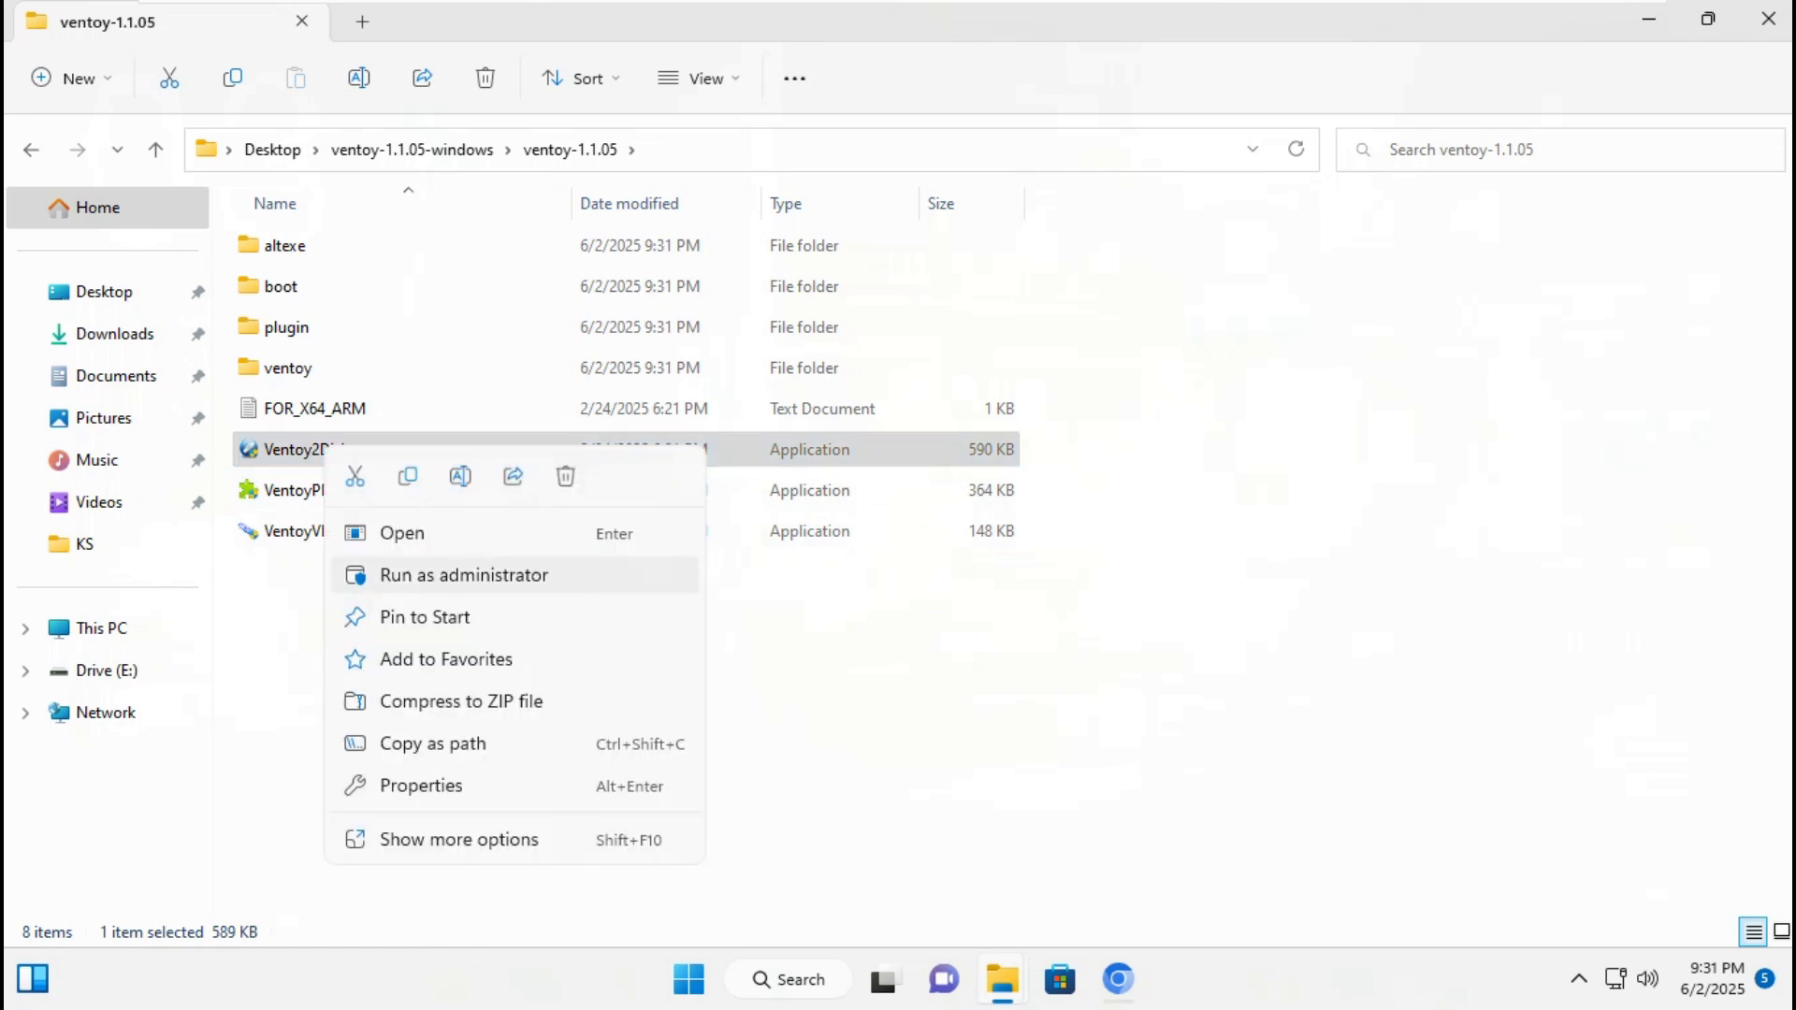
{"action": "left_click", "coordinate": [463, 575]}
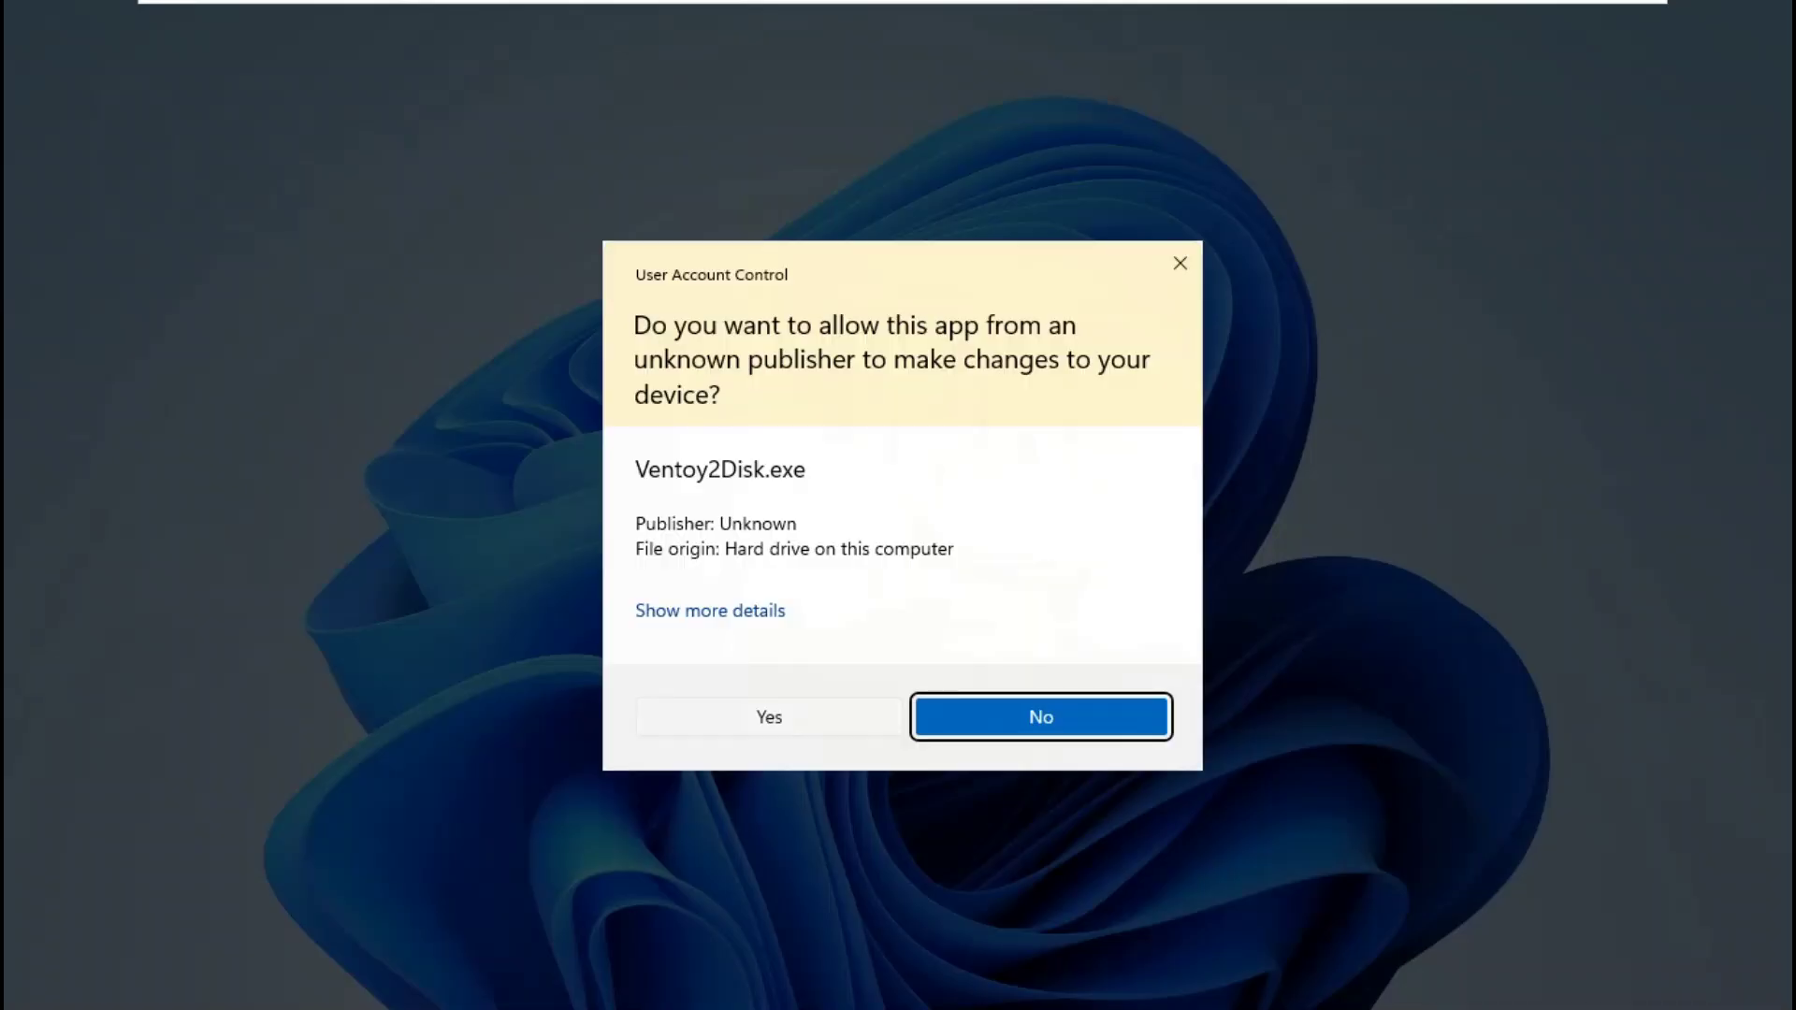
{"action": "left_click", "coordinate": [769, 717]}
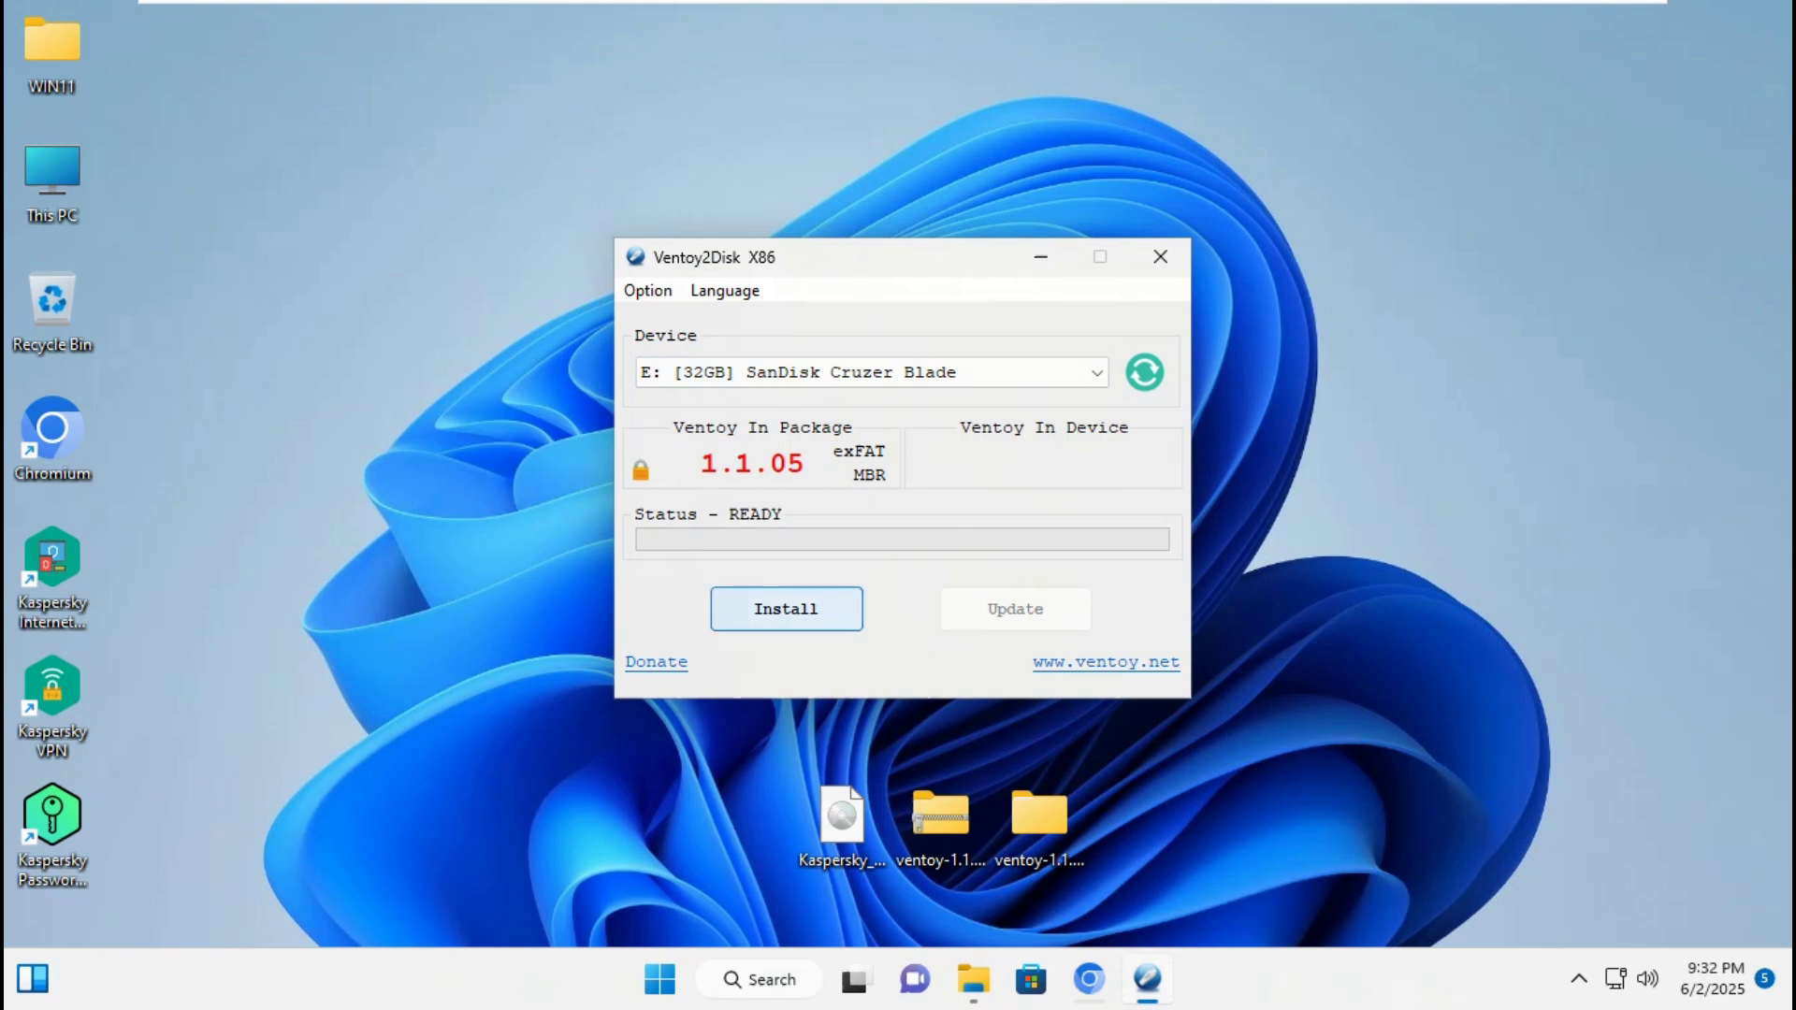
- Install Ventoy 1.1.05 onto the 32GB SanDisk Cruzer Blade, accepting both formatting warnings
{"action": "left_click", "coordinate": [786, 609]}
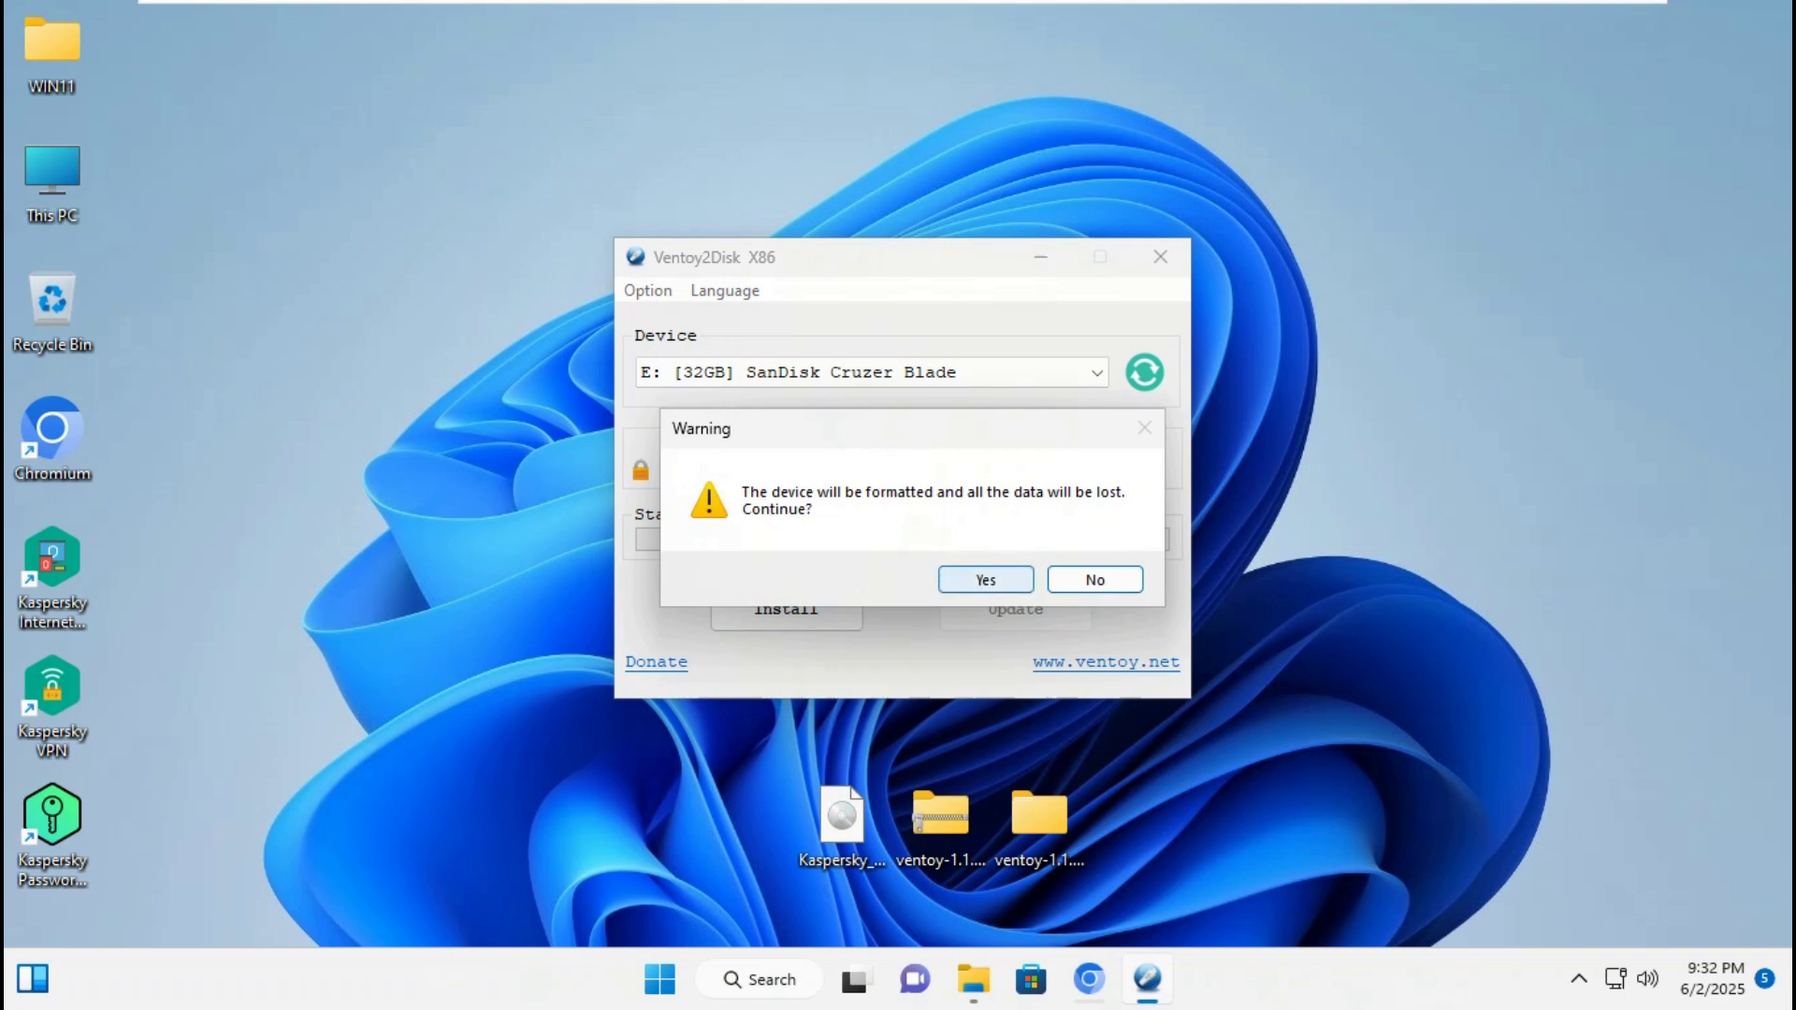
{"action": "left_click", "coordinate": [985, 579]}
{"action": "left_click", "coordinate": [985, 579]}
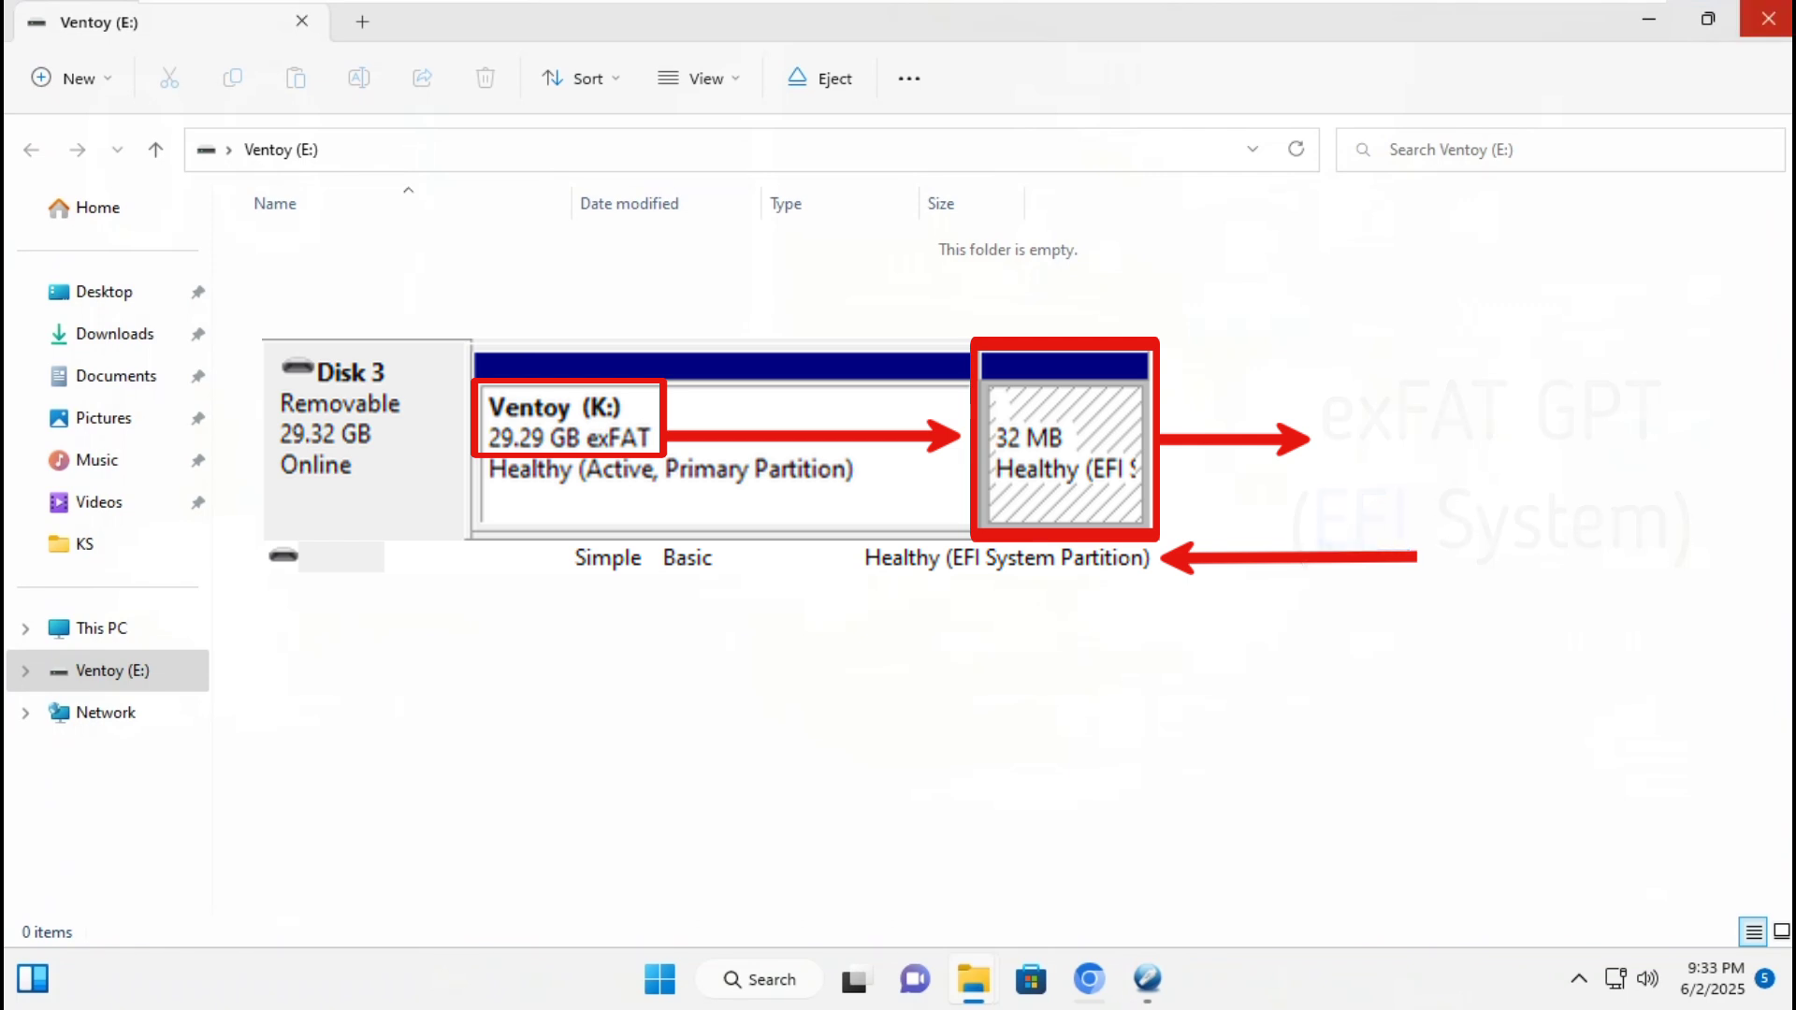
- Dismiss the Ventoy drive window and install success message, check the Option menu, and exit Ventoy2Disk
{"action": "left_click", "coordinate": [1768, 19]}
{"action": "left_click", "coordinate": [1079, 578]}
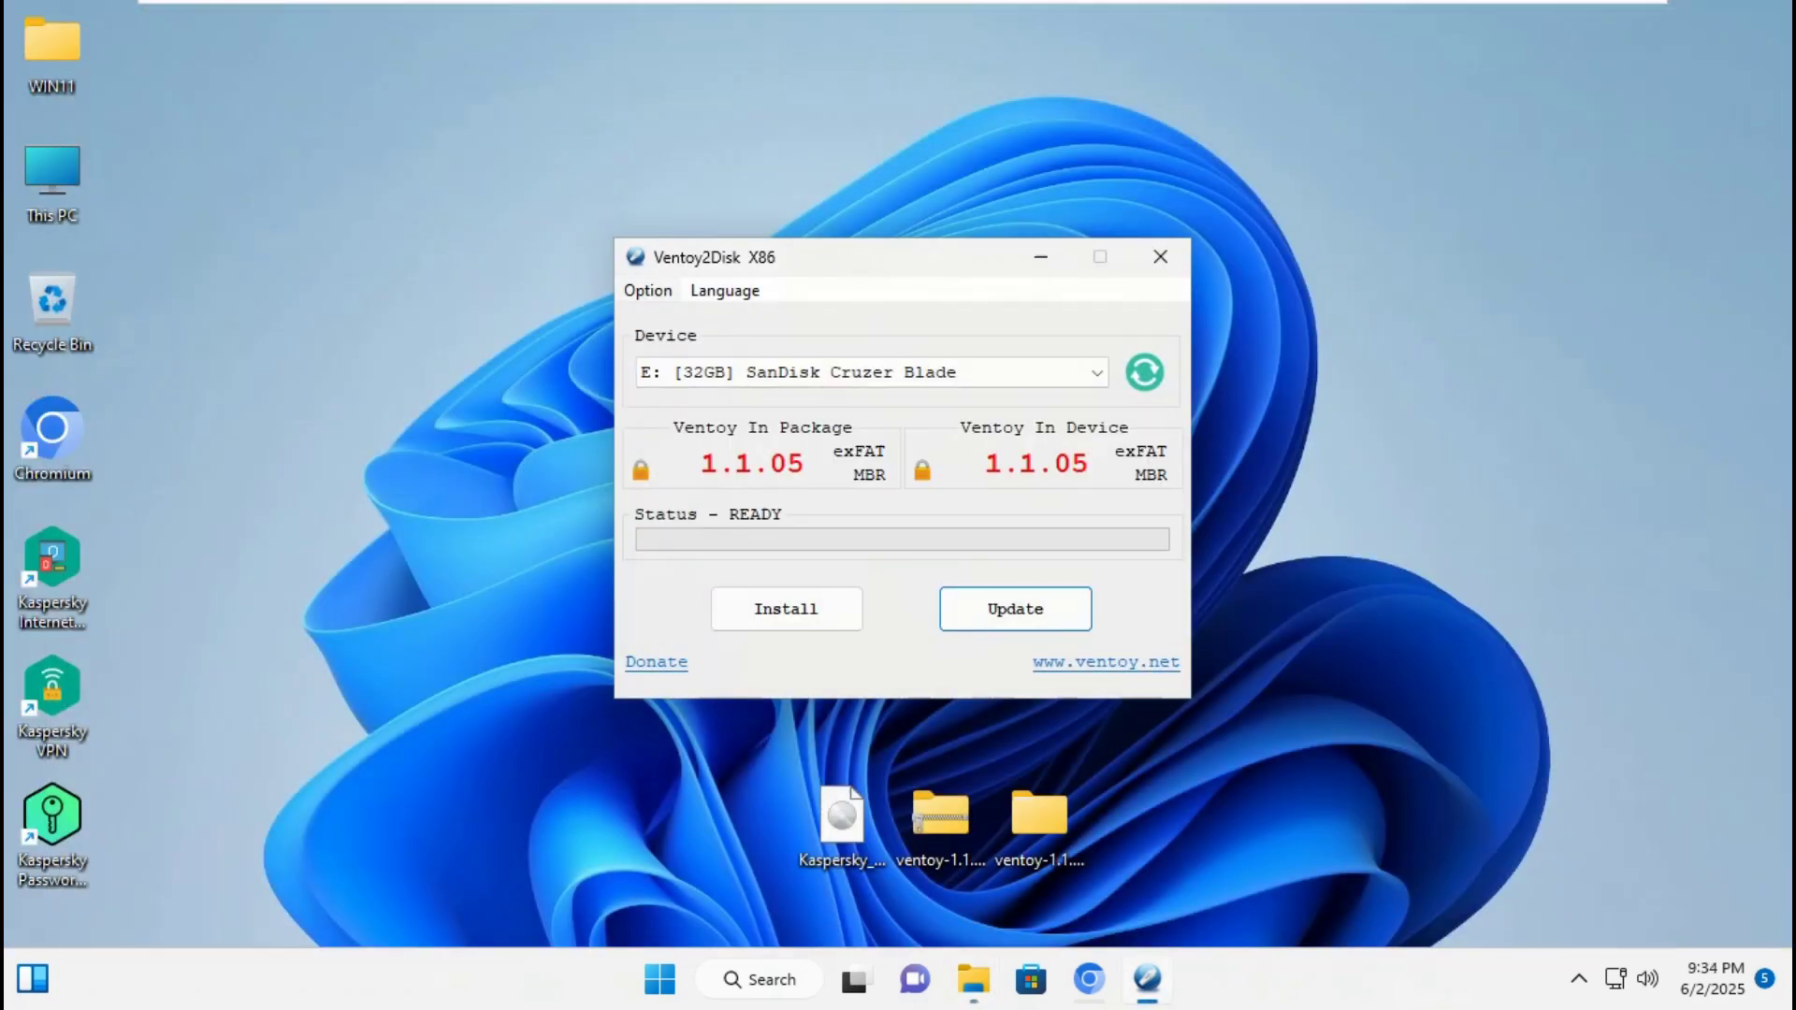
{"action": "left_click", "coordinate": [648, 291]}
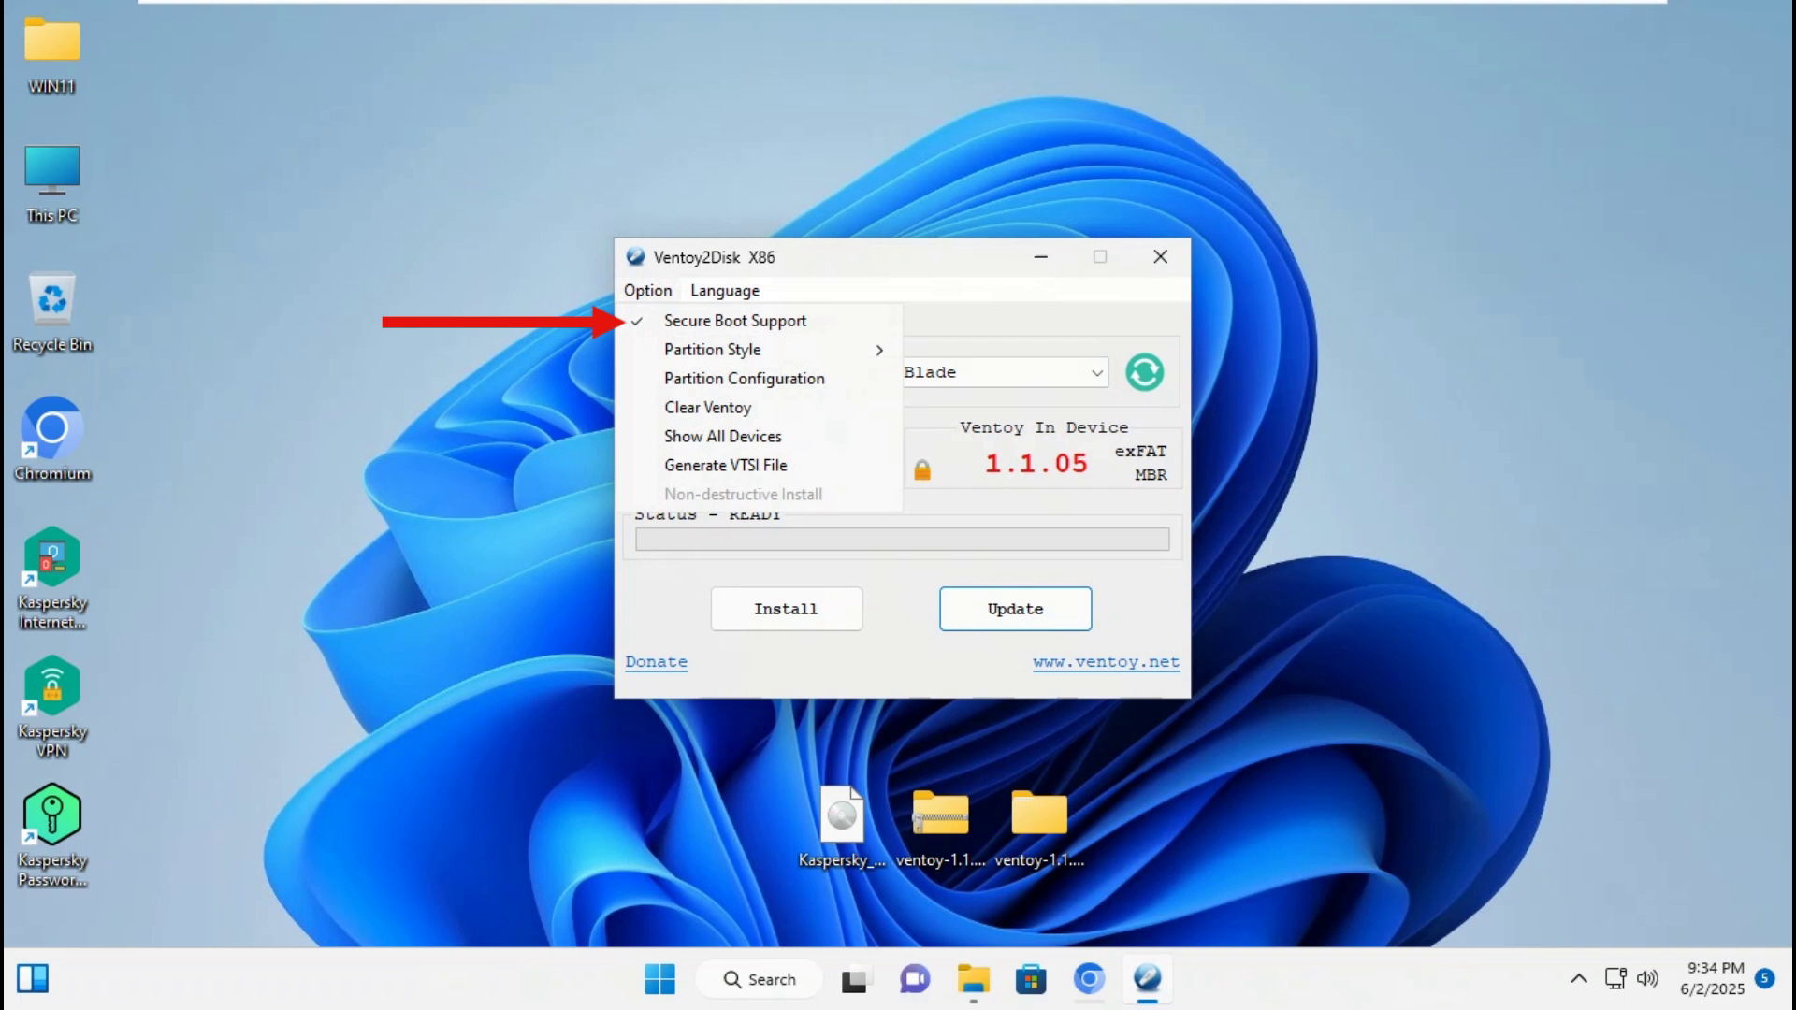
{"action": "left_click", "coordinate": [1160, 257]}
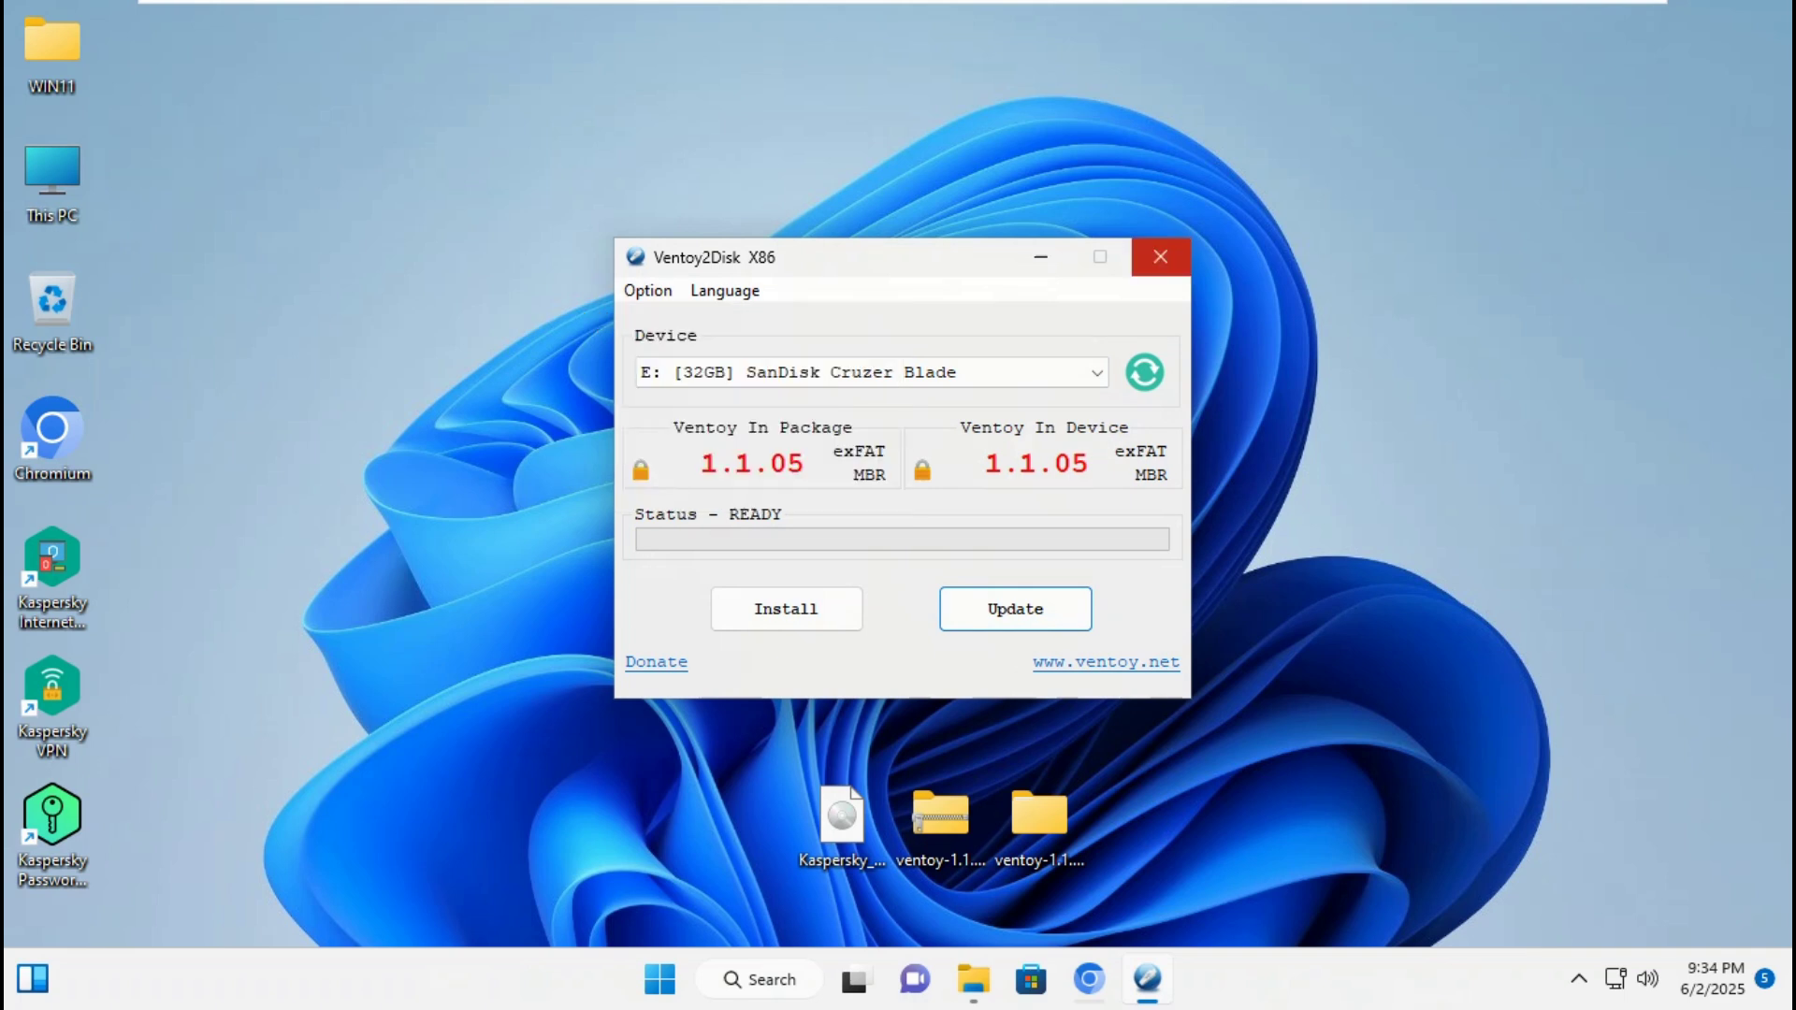
{"action": "left_click", "coordinate": [1160, 256]}
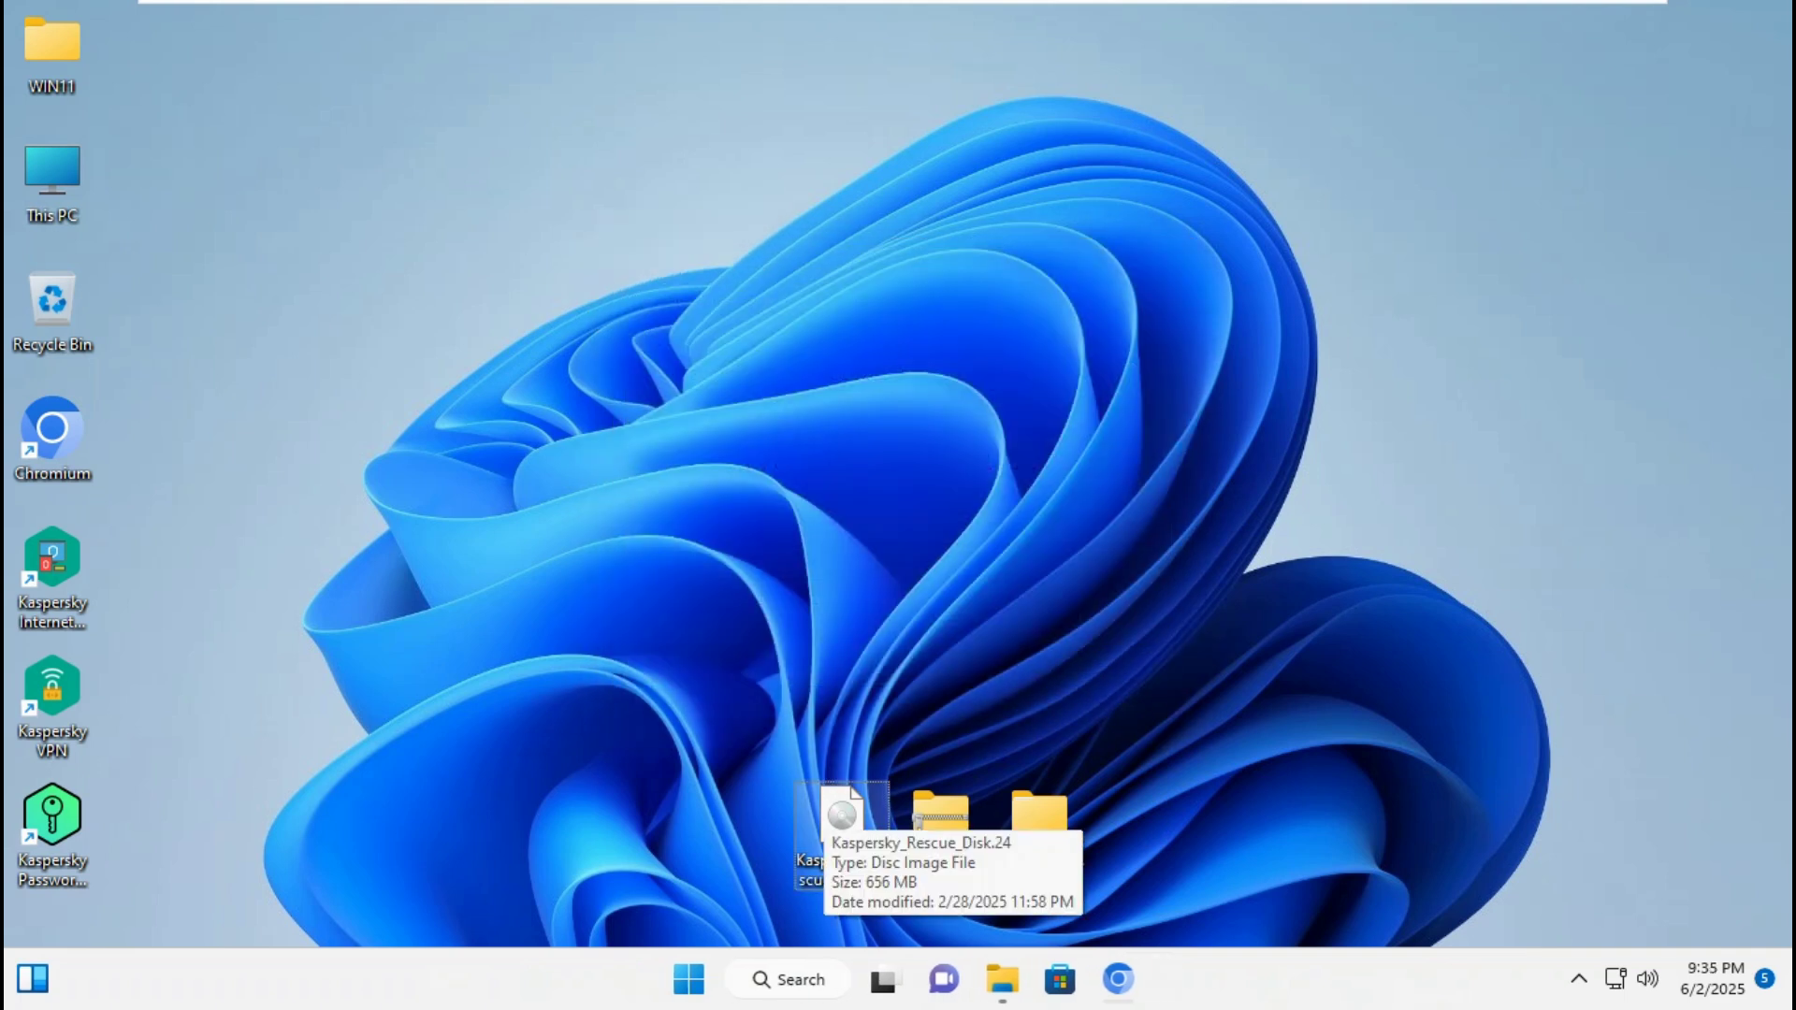
- Copy the Kaspersky rescue ISO to the Ventoy (E:) drive and return to the ventoy-1.1.05 folder window
{"action": "right_click", "coordinate": [830, 867]}
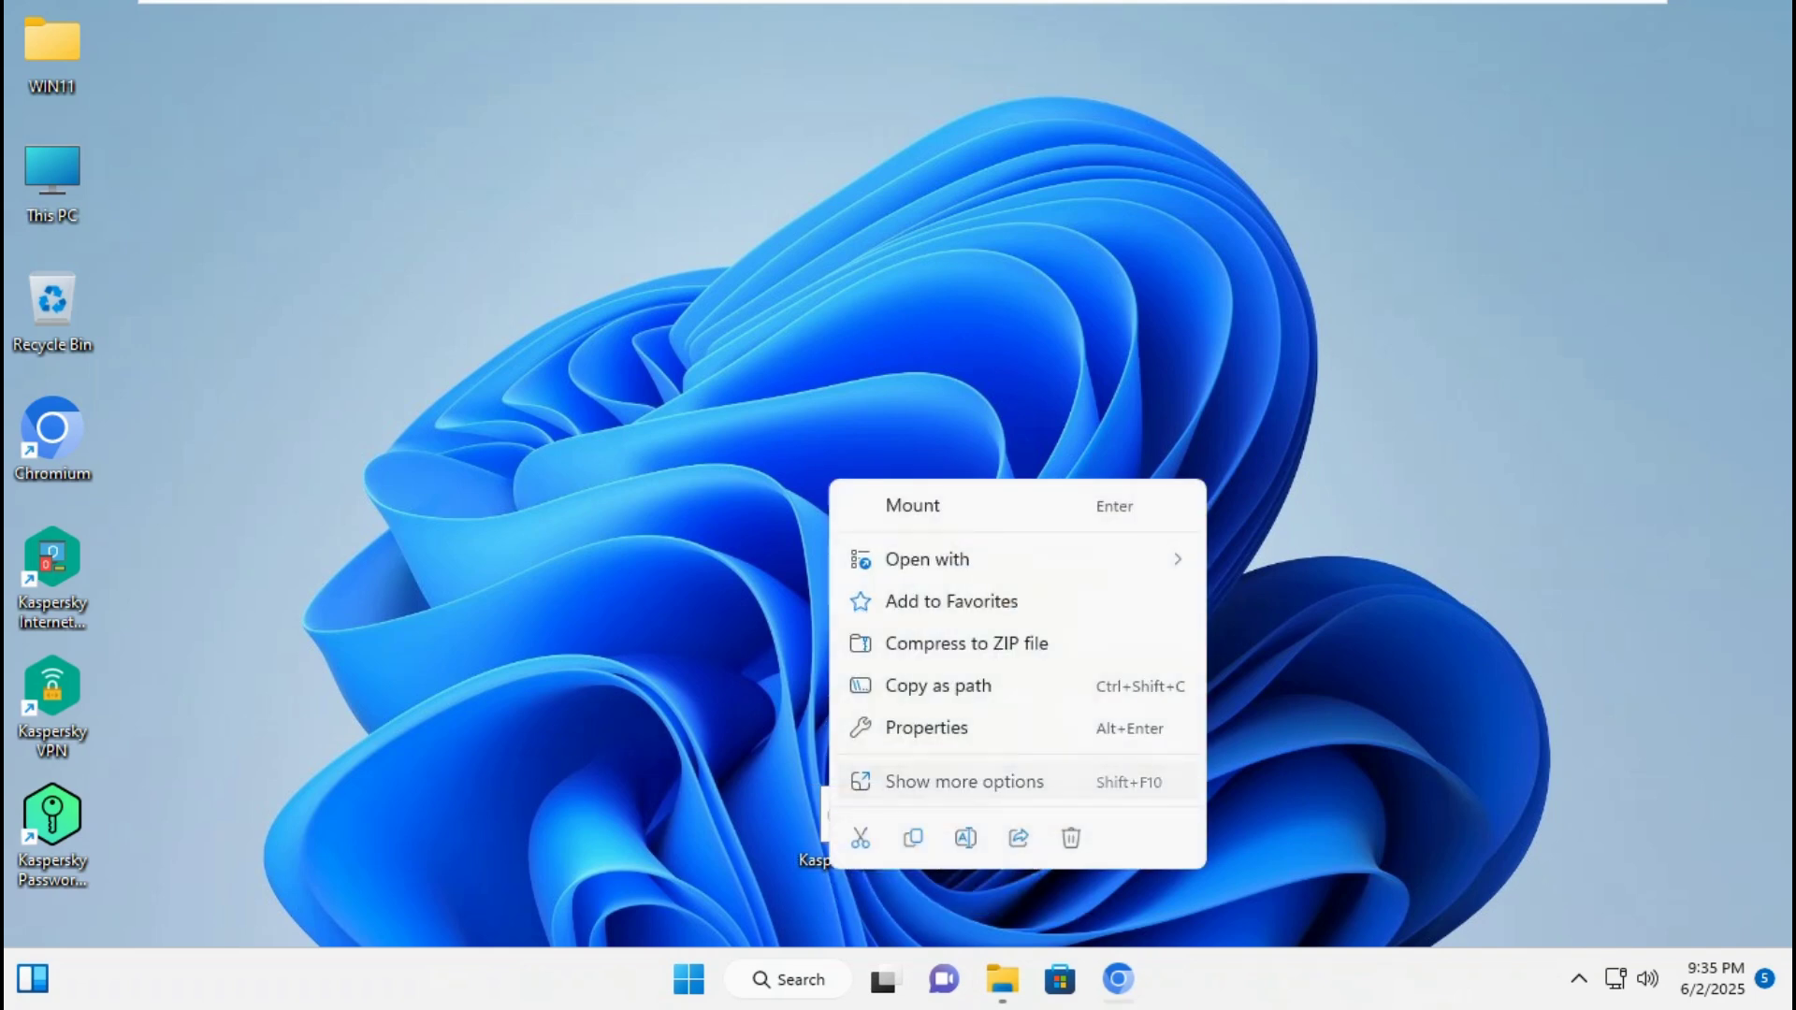
{"action": "left_click", "coordinate": [965, 782]}
{"action": "mouse_move", "coordinate": [965, 724]}
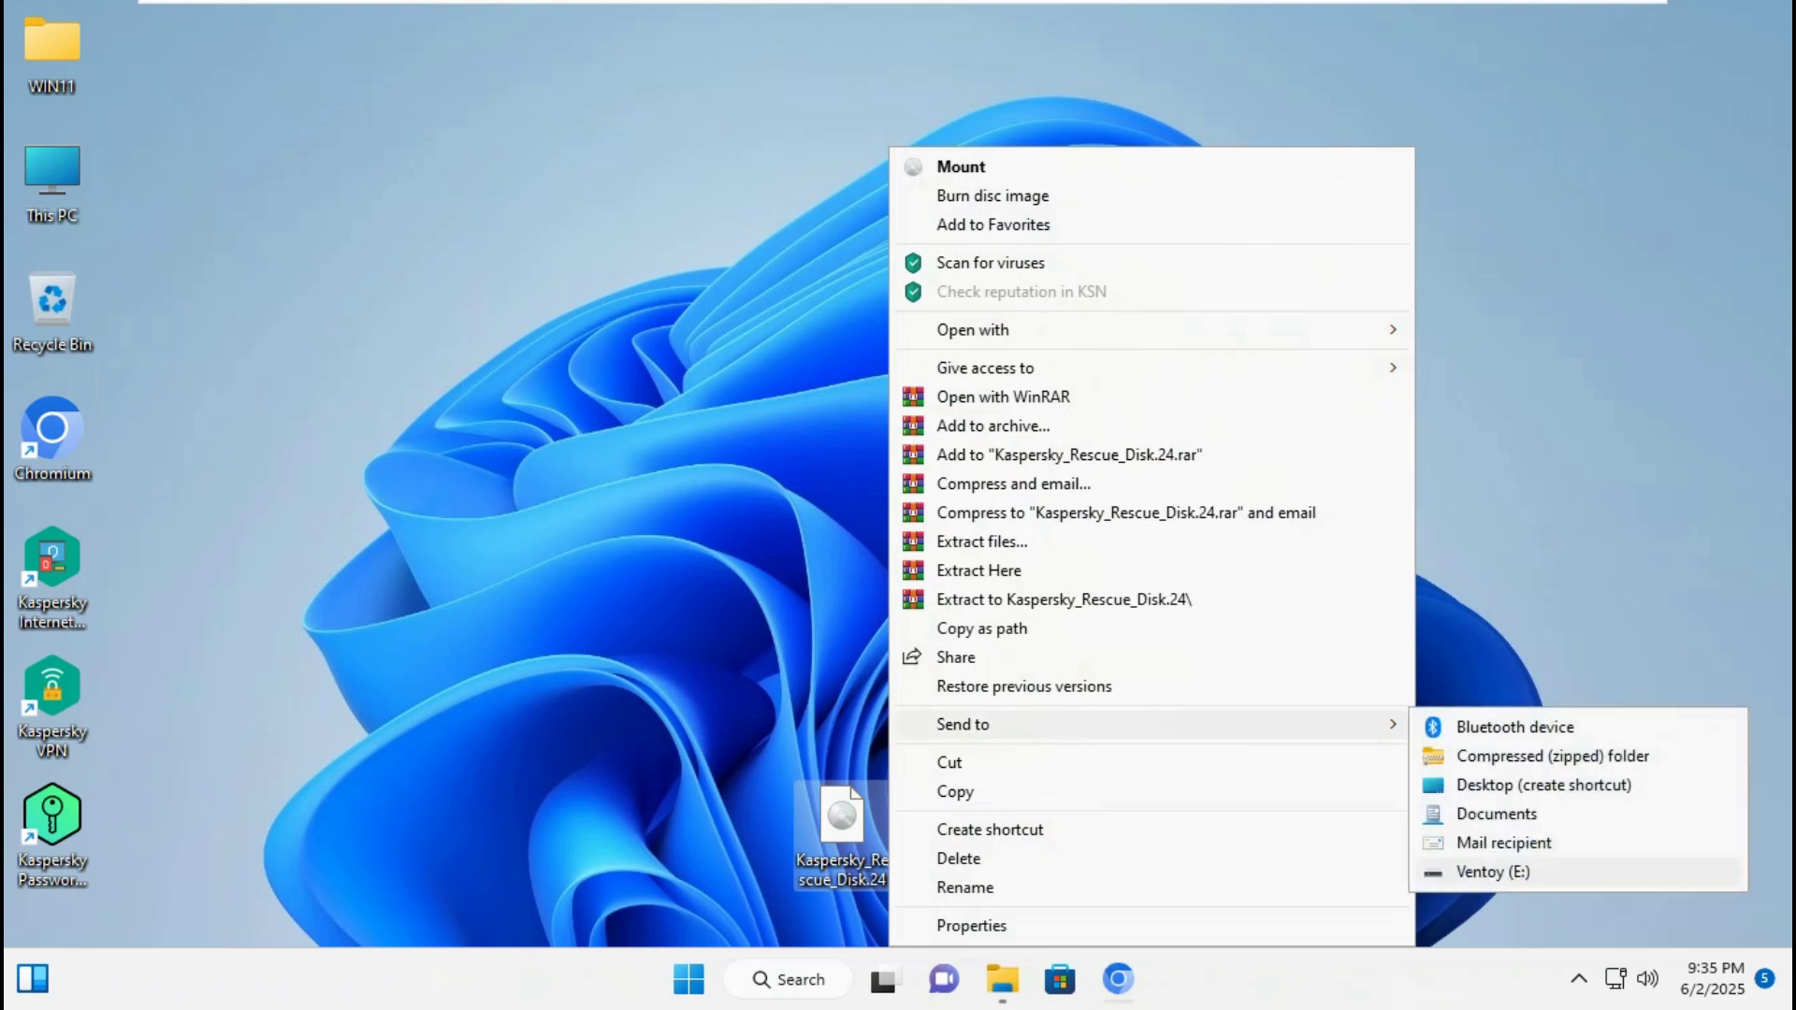
{"action": "left_click", "coordinate": [1493, 872]}
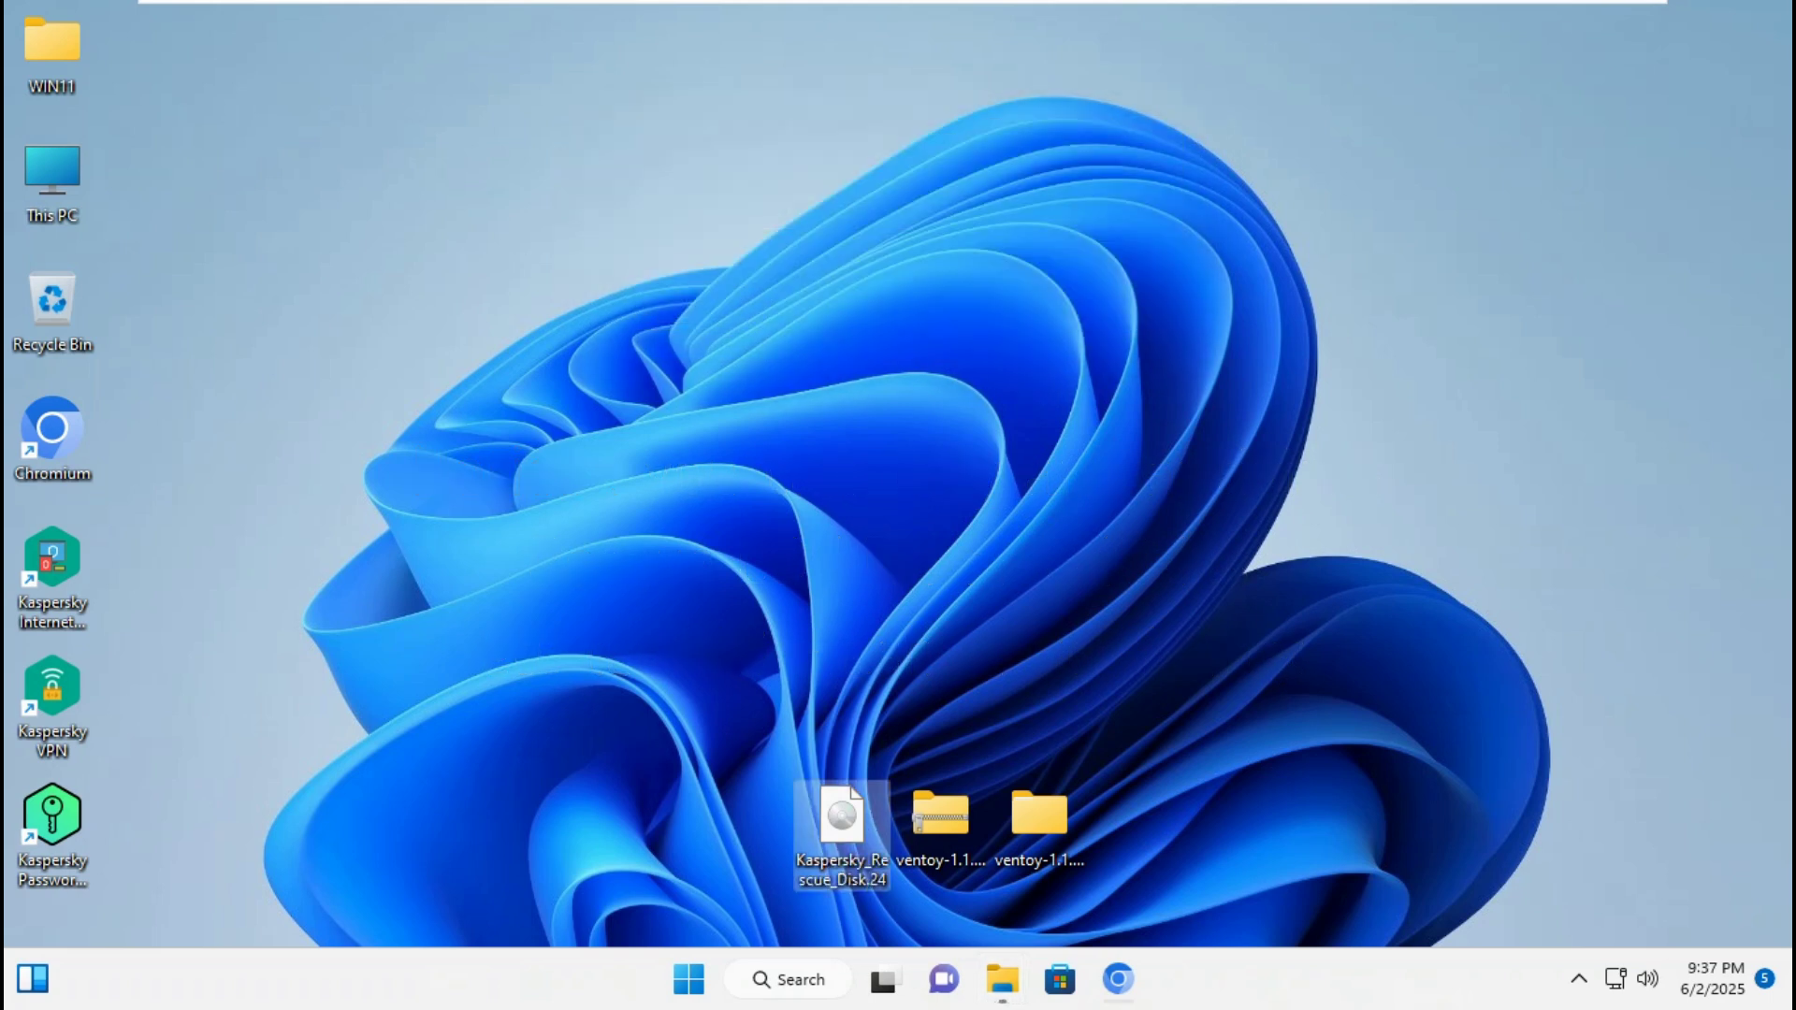
{"action": "mouse_move", "coordinate": [1003, 979]}
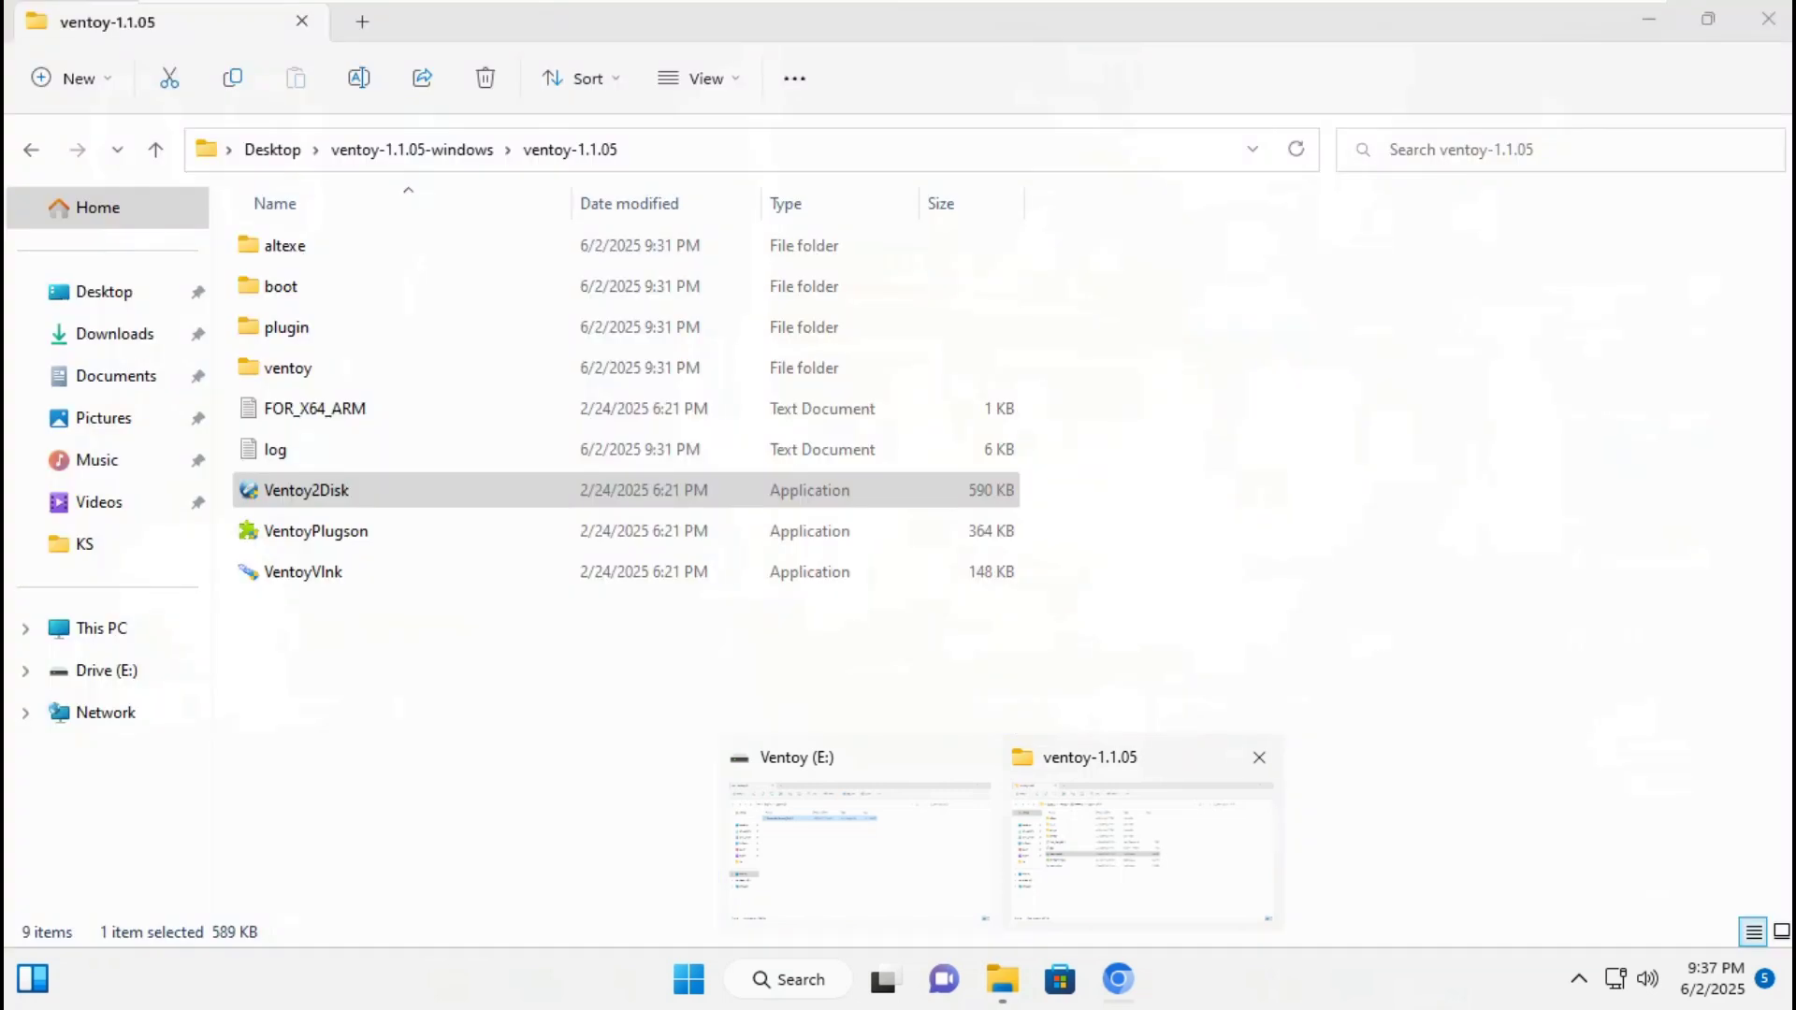
{"action": "left_click", "coordinate": [1143, 832]}
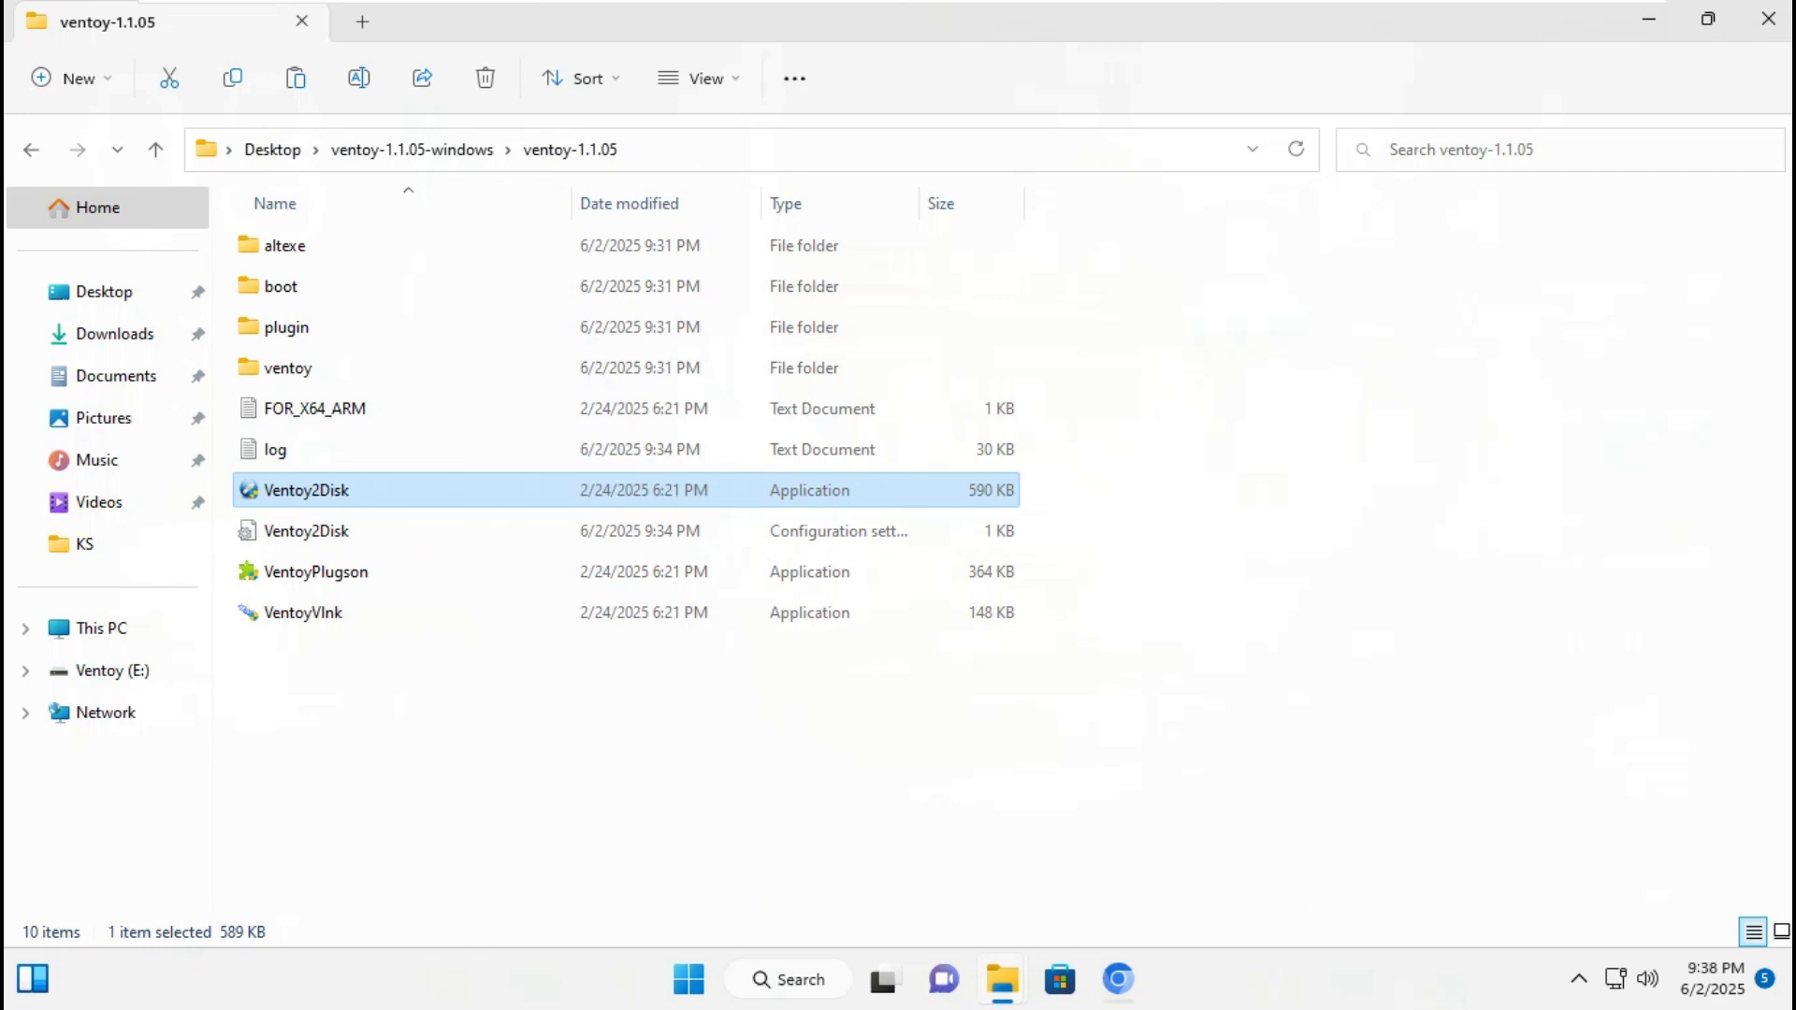
- Relaunch Ventoy2Disk as administrator from the ventoy-1.1.05 folder, approving the UAC prompt
{"action": "right_click", "coordinate": [346, 491]}
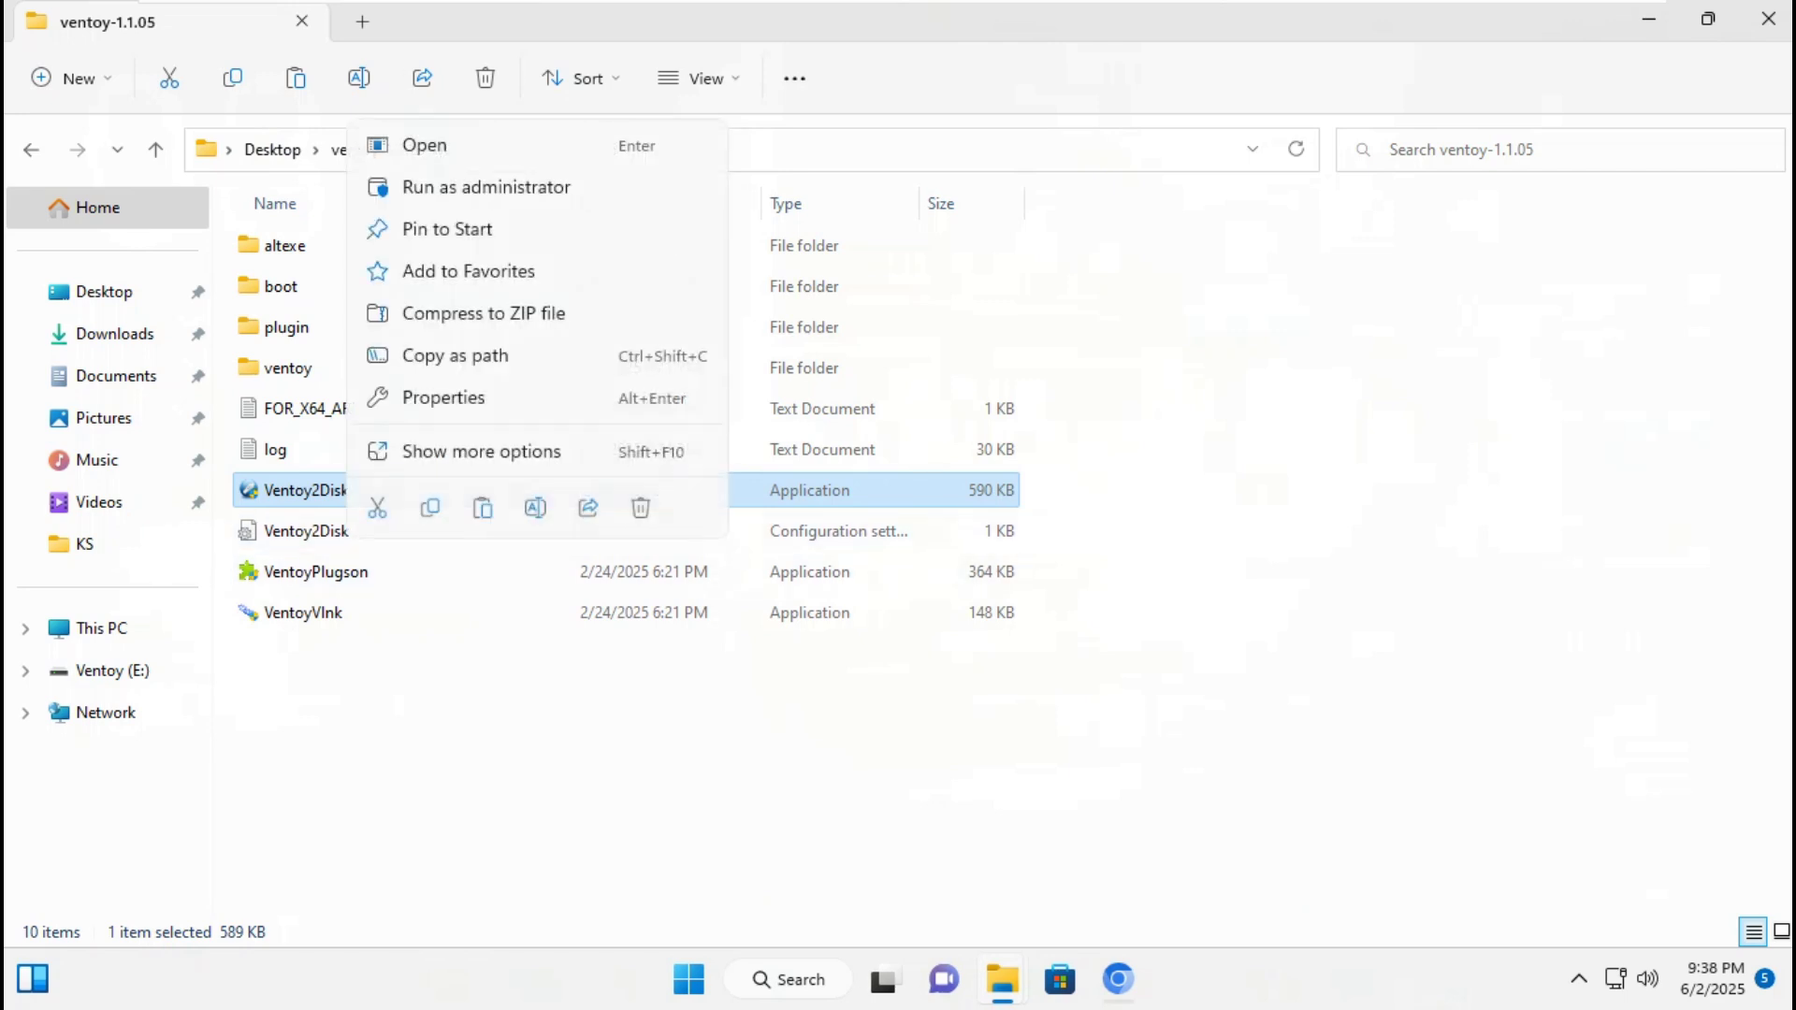
{"action": "key", "text": "Down"}
{"action": "key", "text": "Return"}
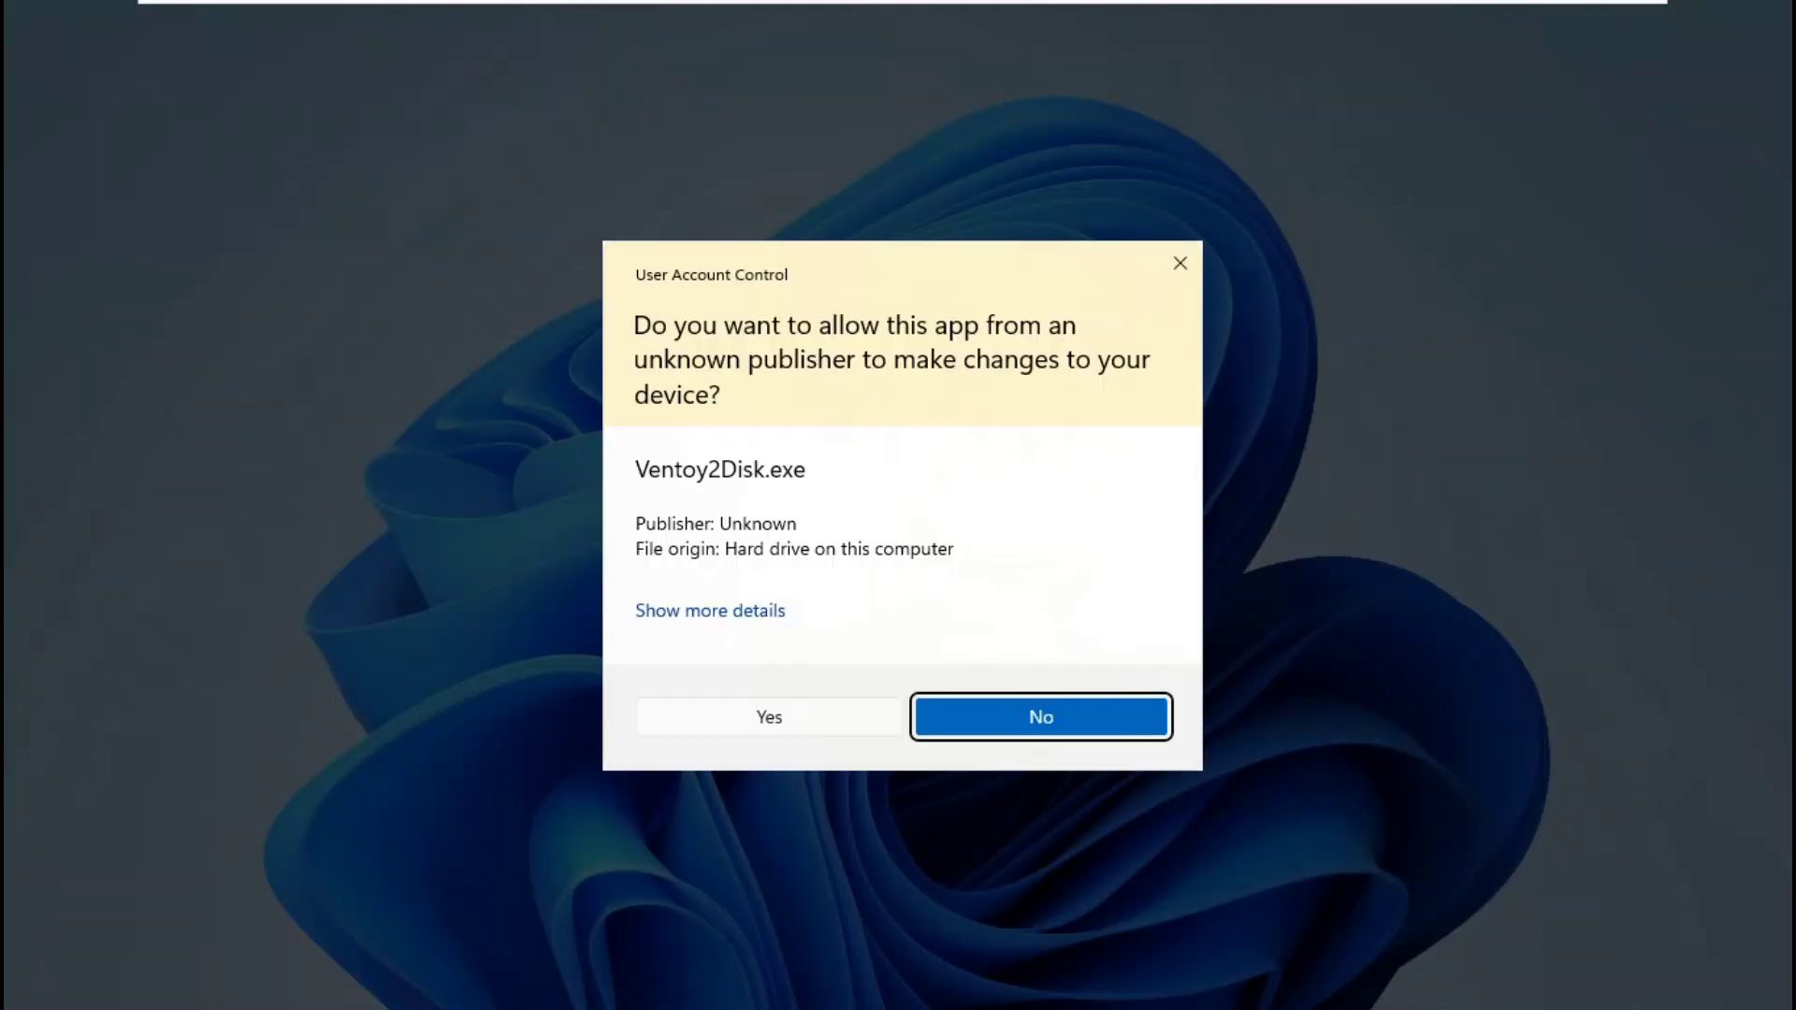
{"action": "key", "text": "alt+y"}
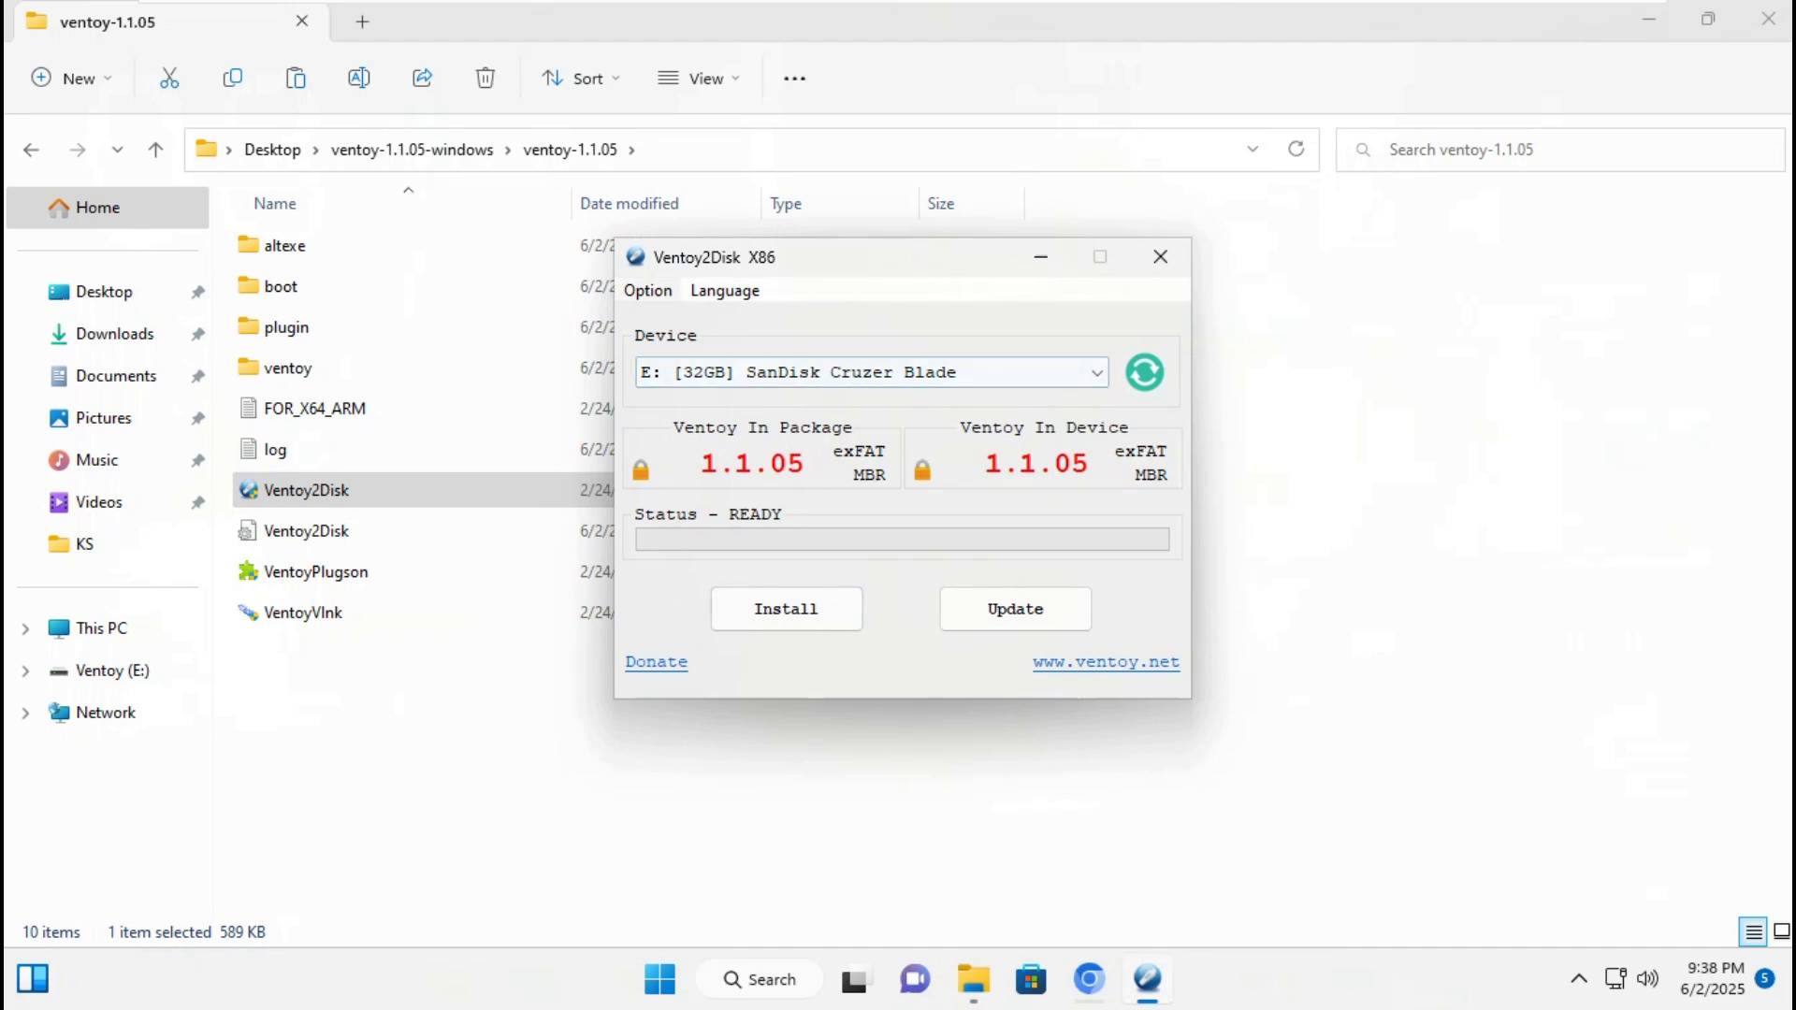
- Switch Ventoy2Disk's partition style option to GPT
{"action": "left_click", "coordinate": [647, 291]}
{"action": "mouse_move", "coordinate": [713, 350]}
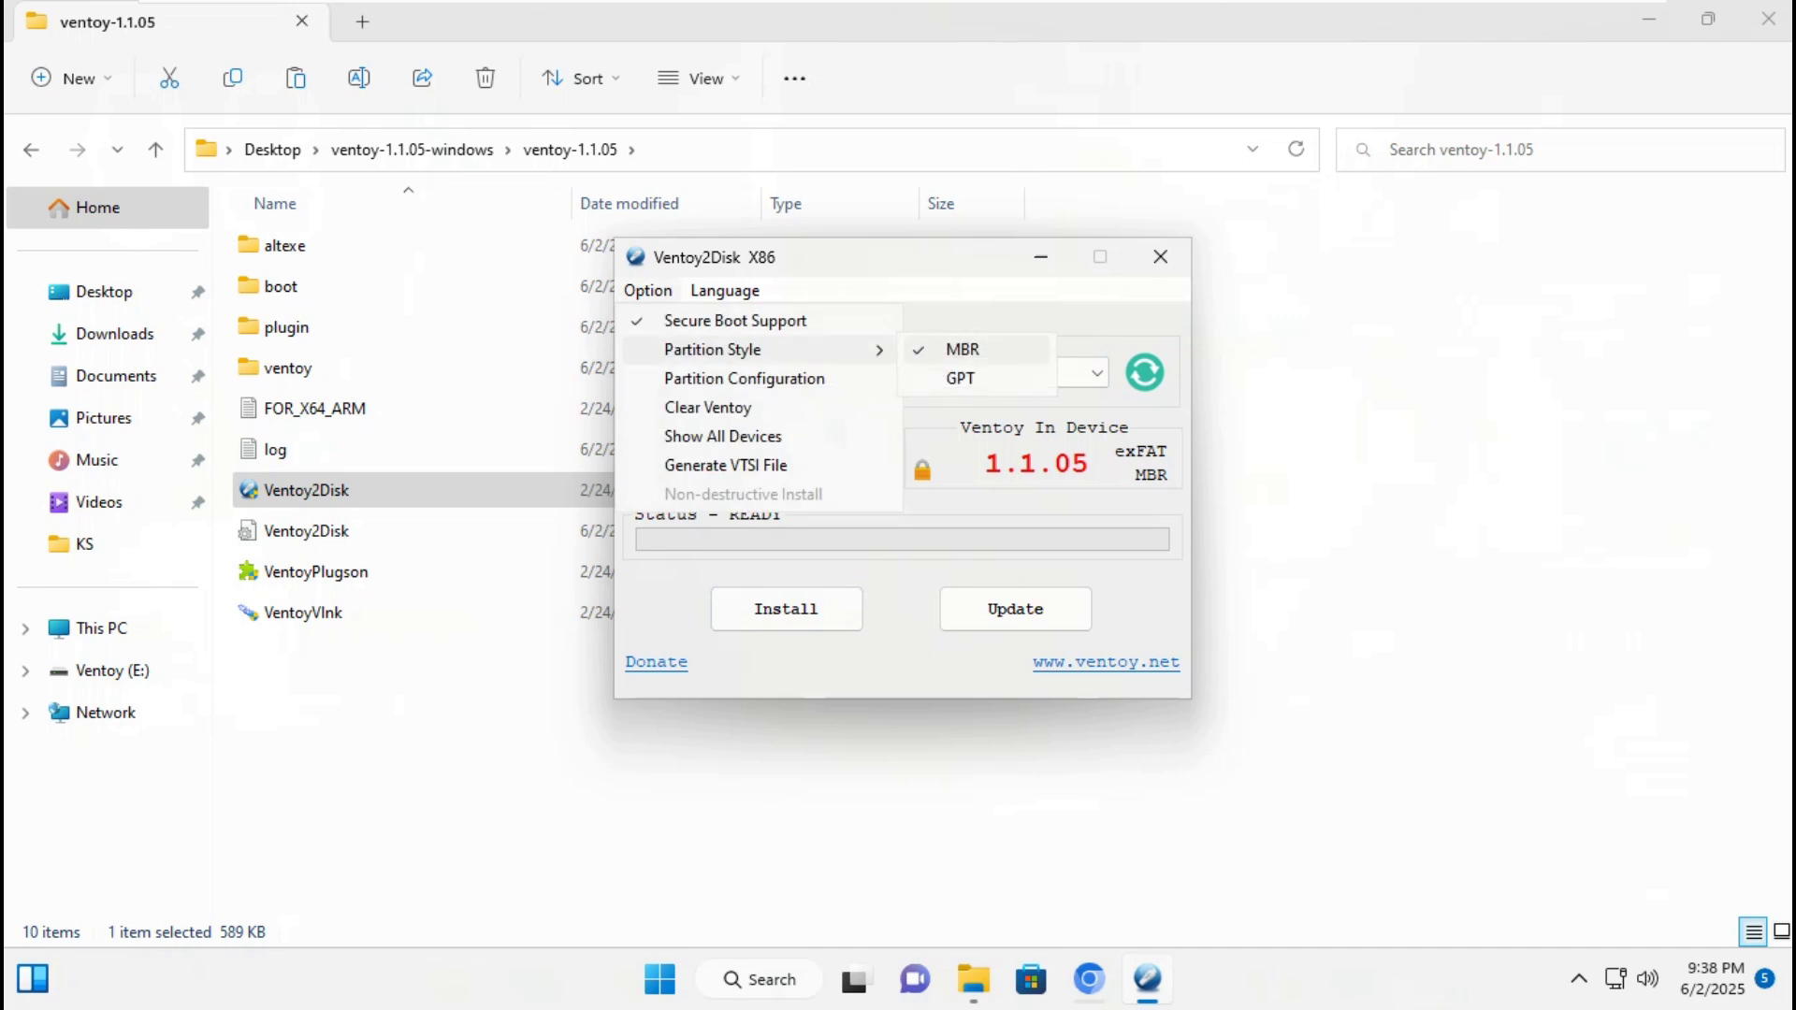
{"action": "key", "text": "Down"}
{"action": "key", "text": "Return"}
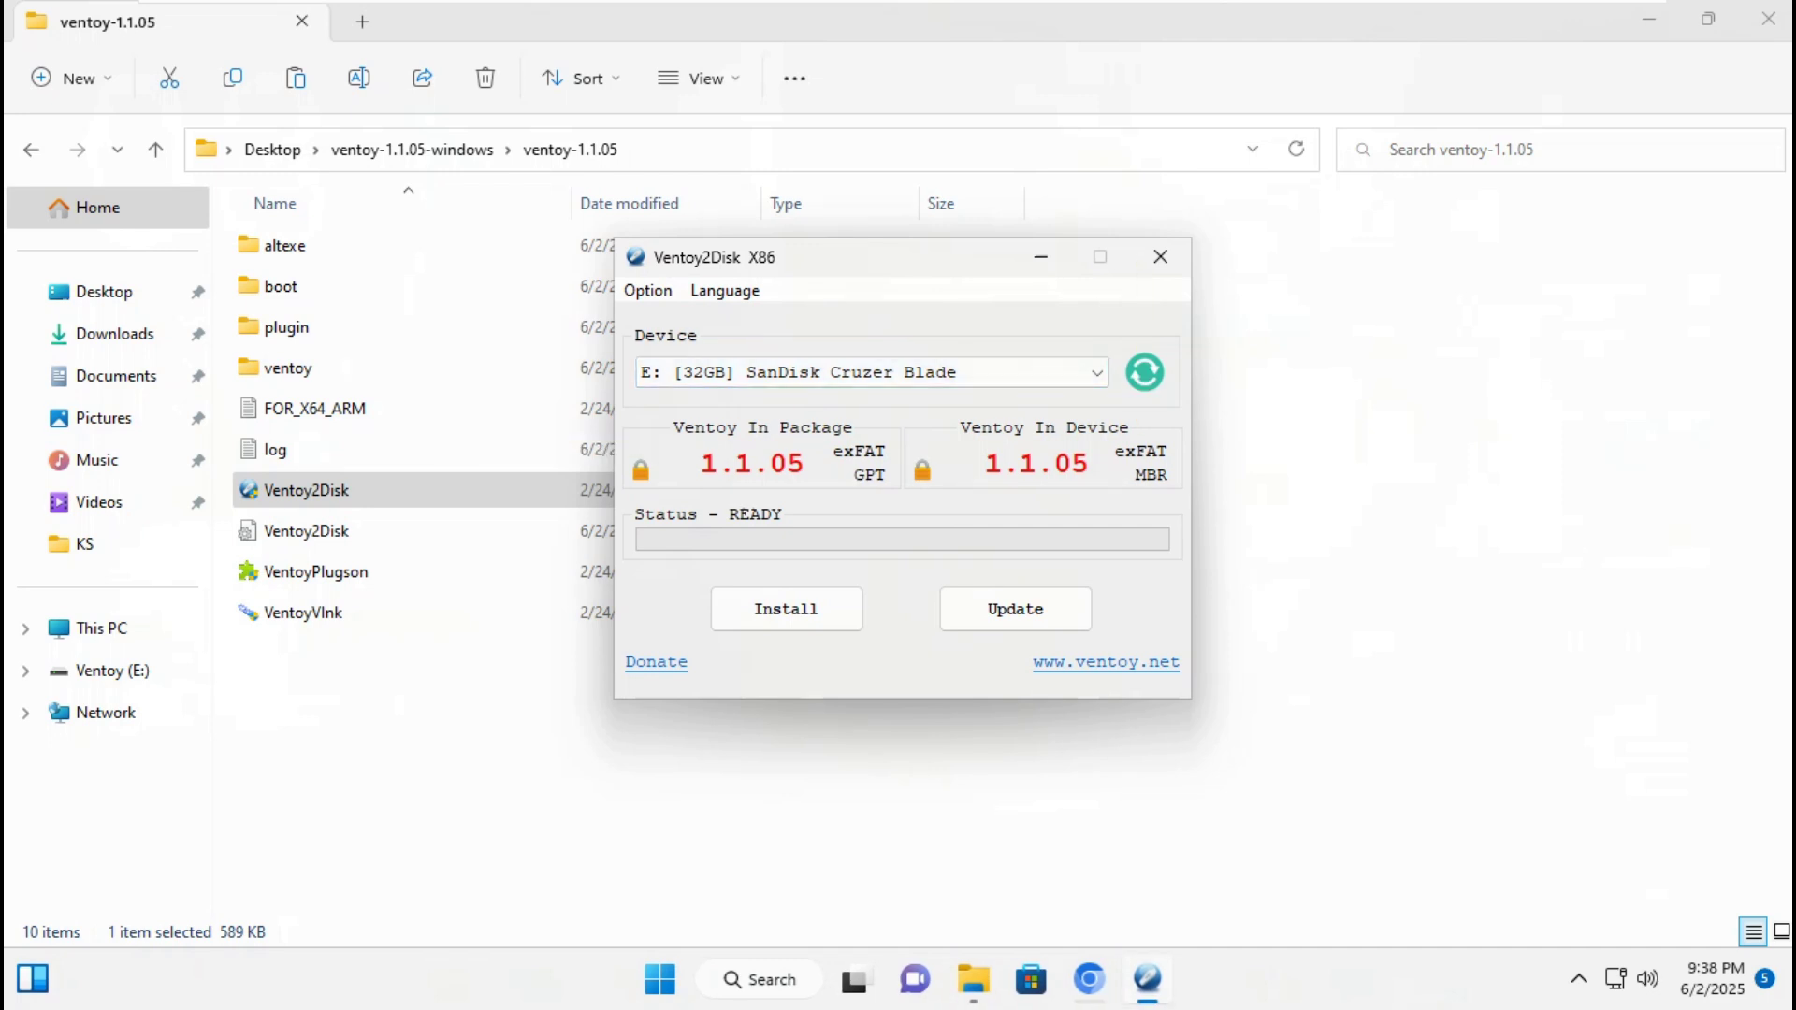
- Update Ventoy 1.1.05 on the USB drive, refresh the device info, and close Ventoy2Disk
{"action": "left_click", "coordinate": [1015, 609]}
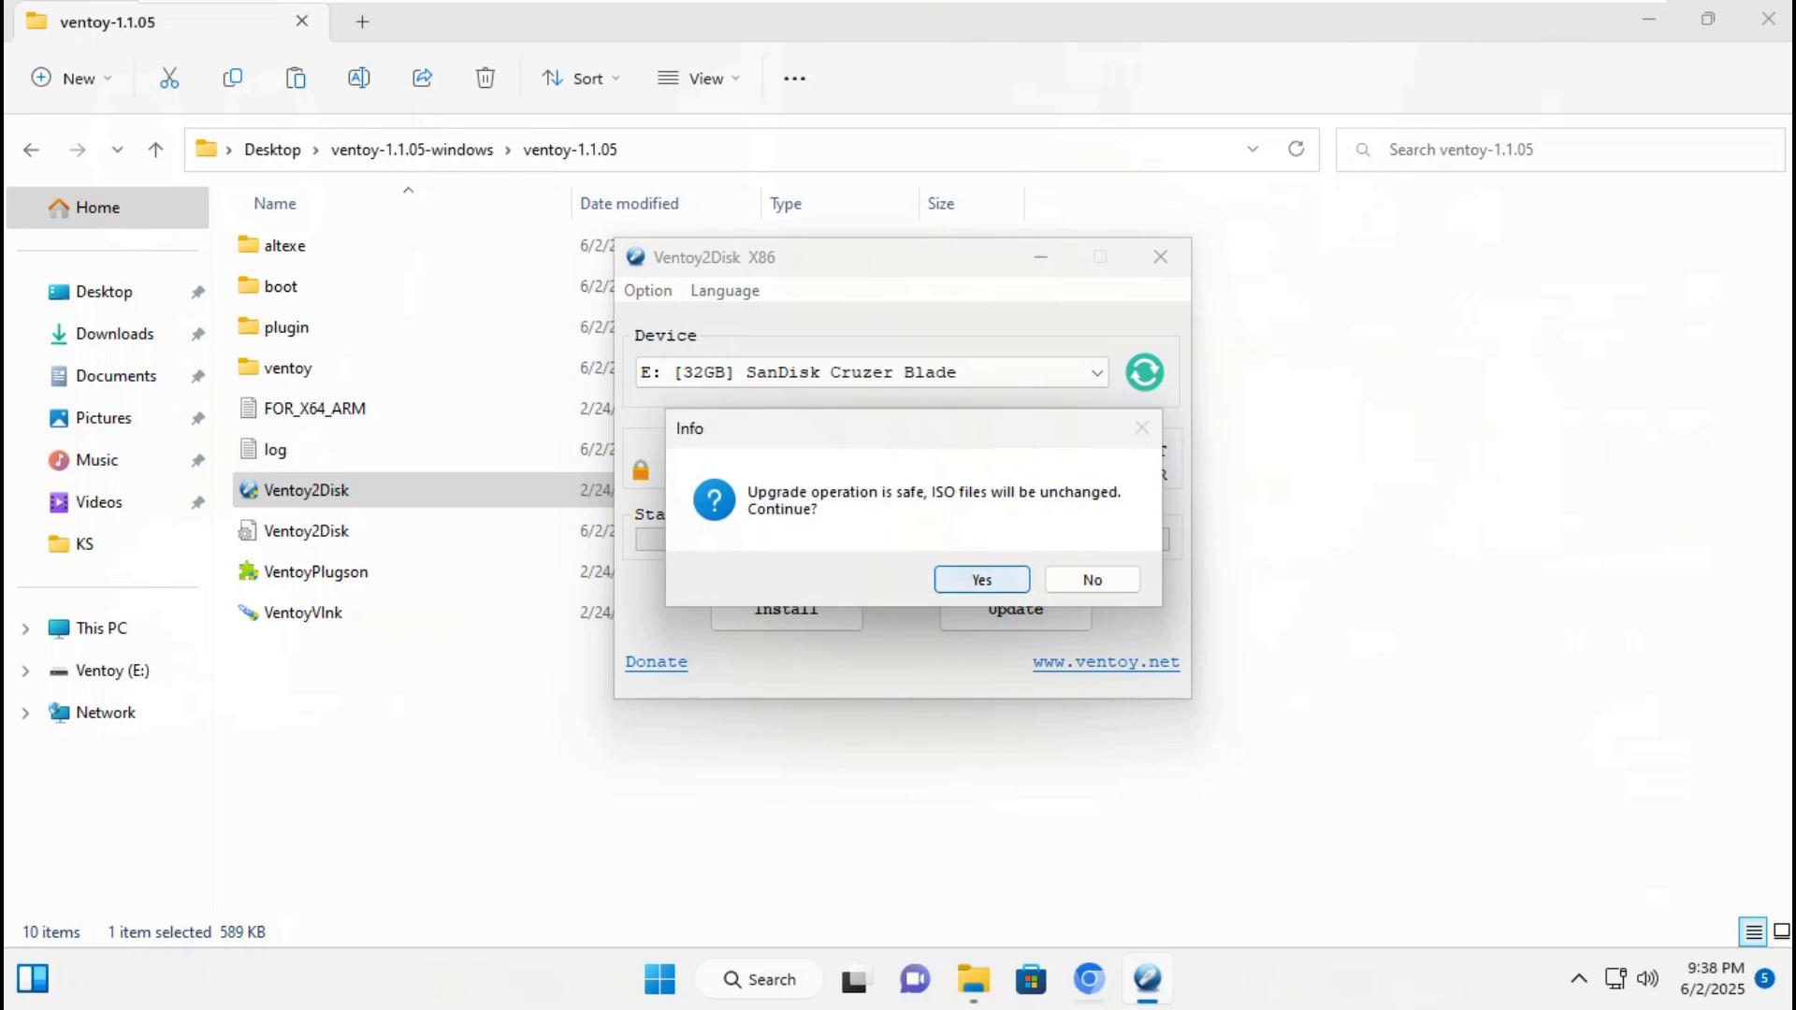
{"action": "left_click", "coordinate": [981, 579]}
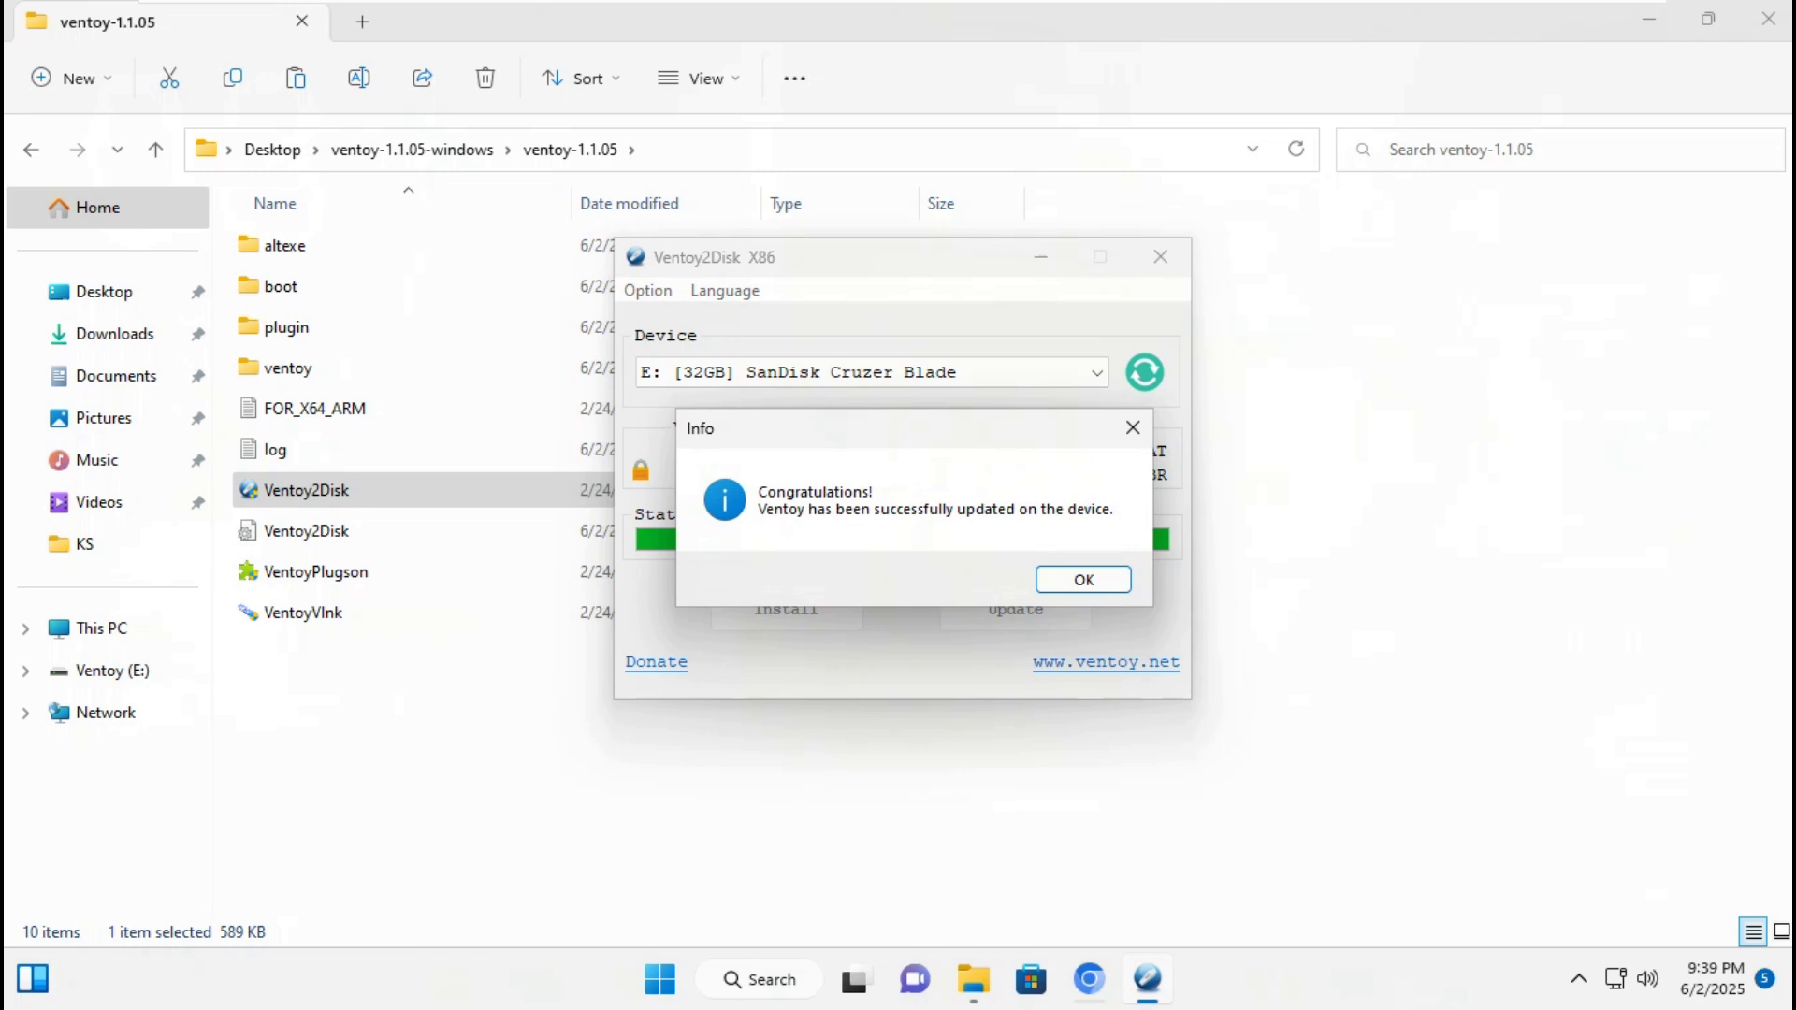
{"action": "key", "text": "Return"}
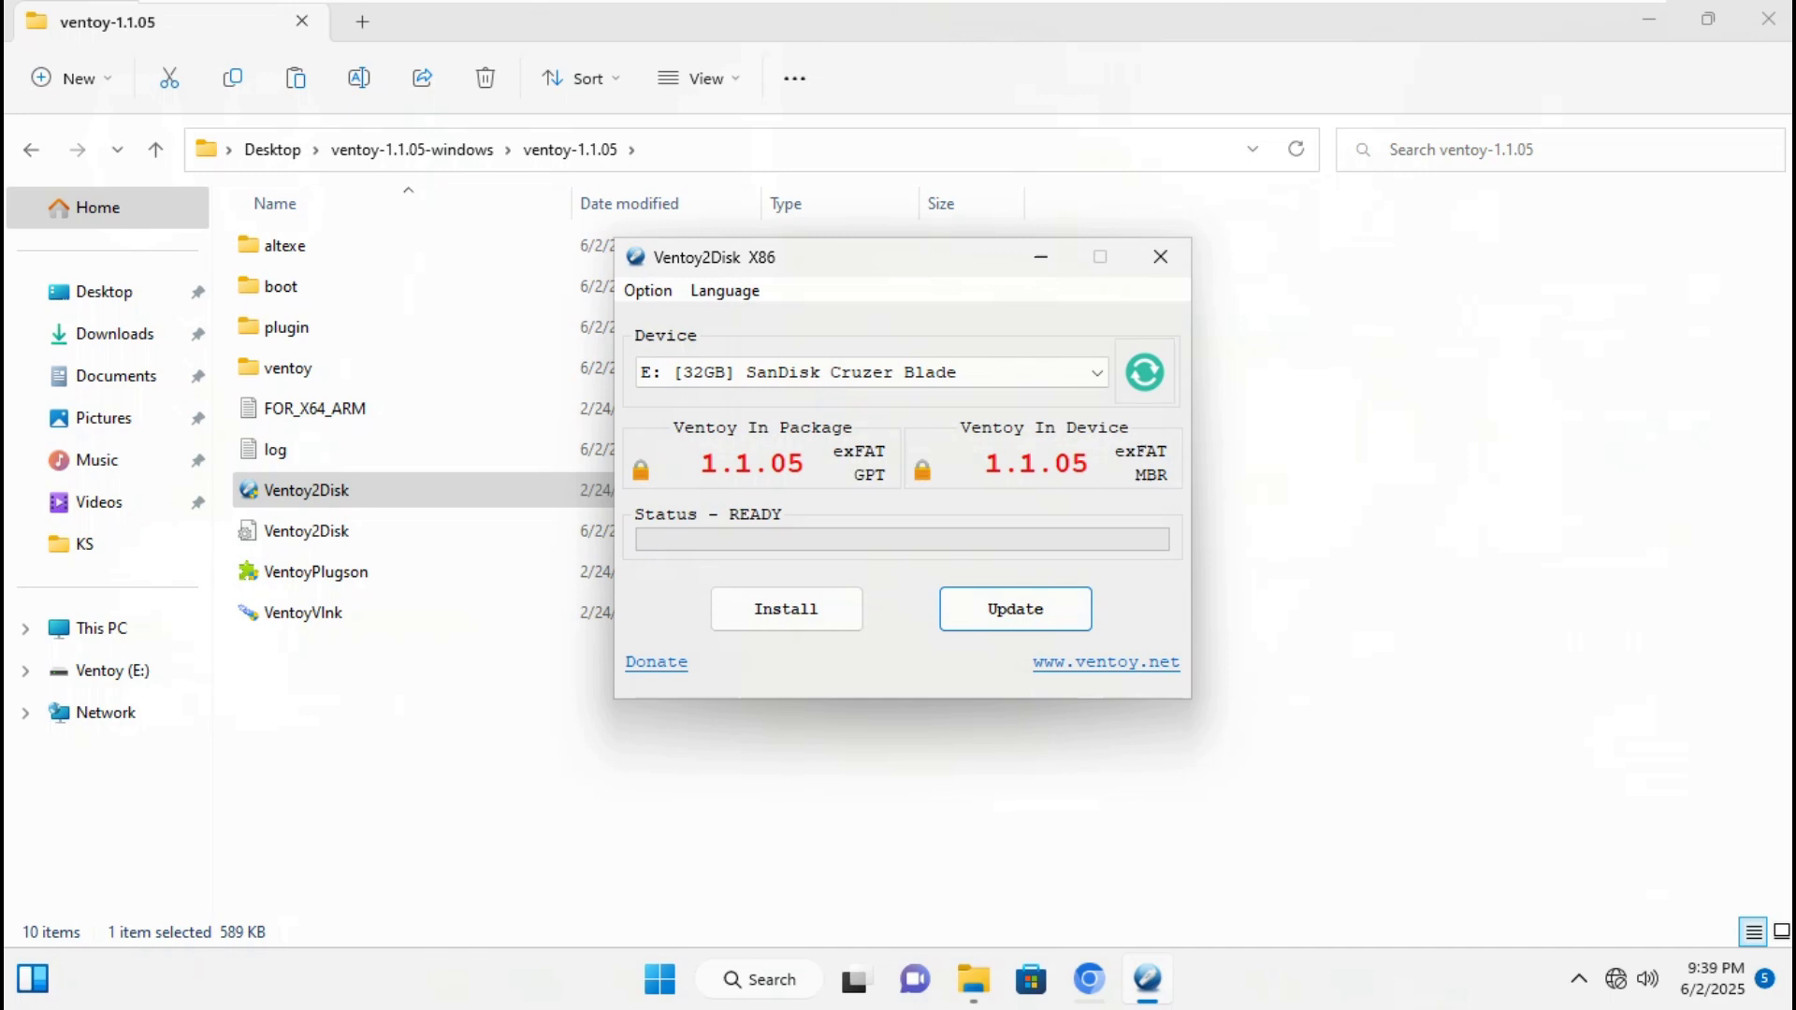
{"action": "left_click", "coordinate": [1144, 373]}
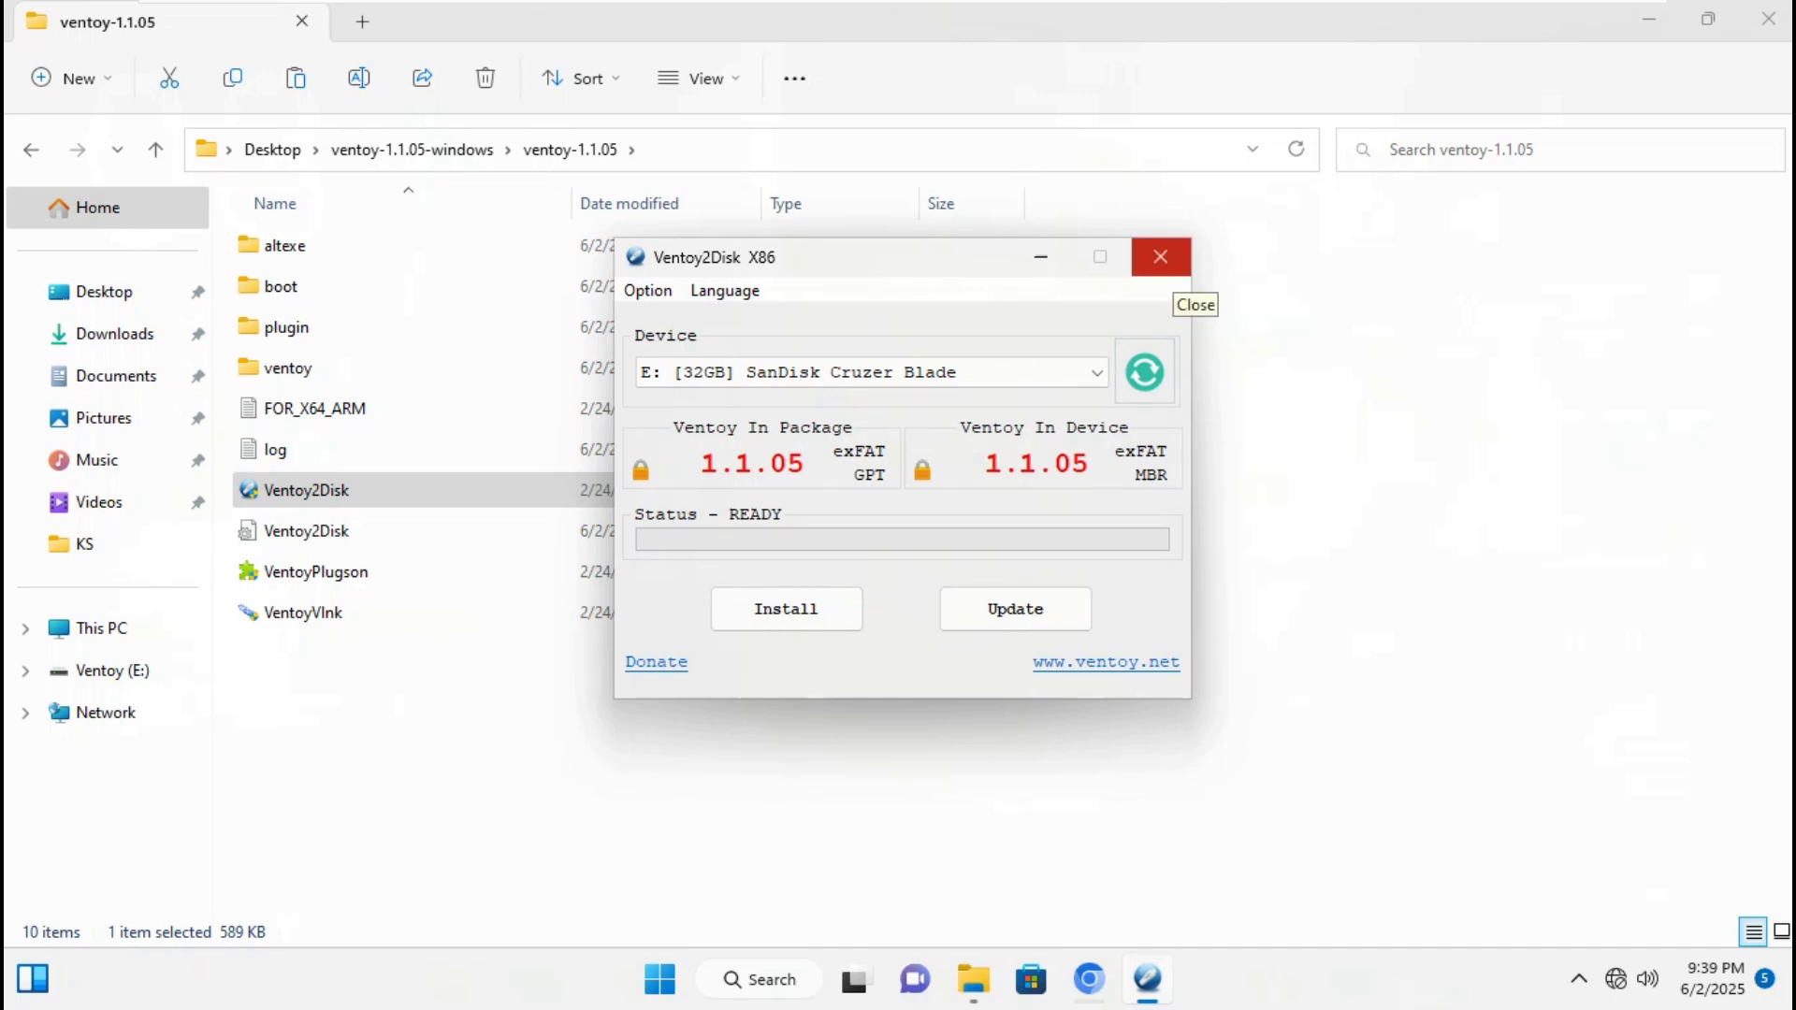
{"action": "left_click", "coordinate": [1160, 257]}
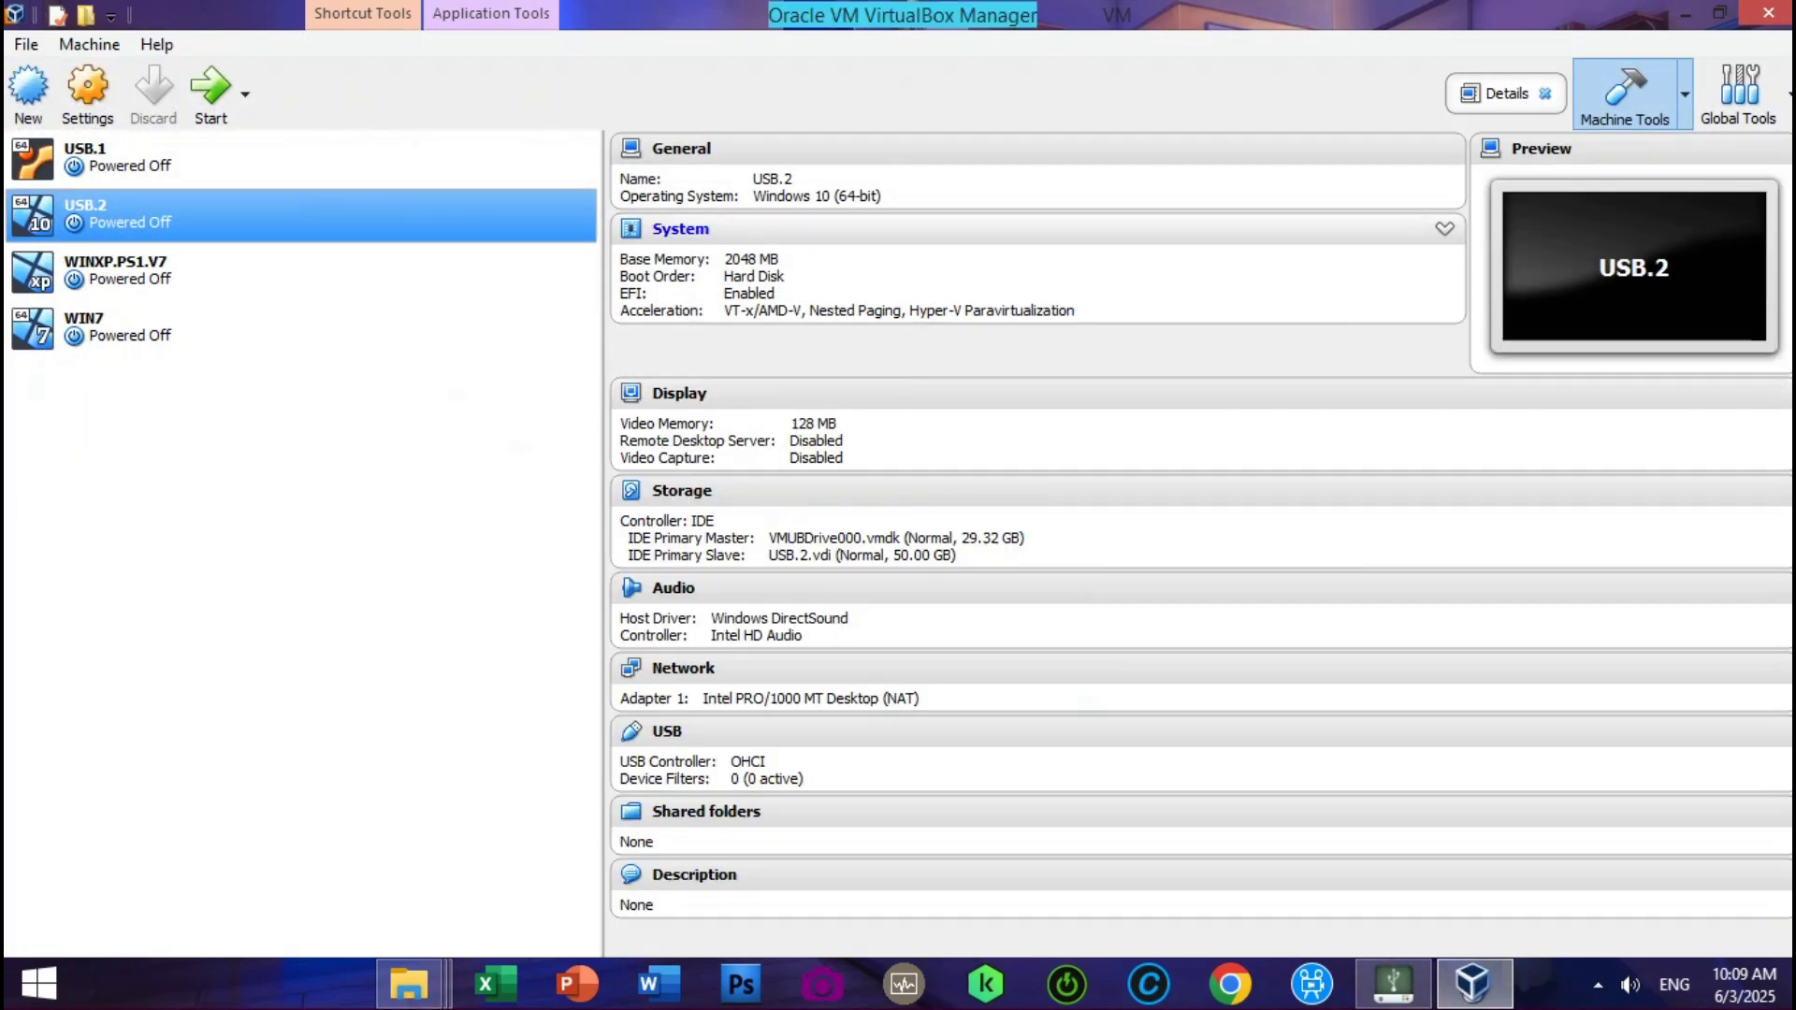
- Save USB.2 with EFI enabled, close the VirtualBox Manager, and boot USB.2 from the SanDisk Cruzer Blade
{"action": "left_click", "coordinate": [680, 229]}
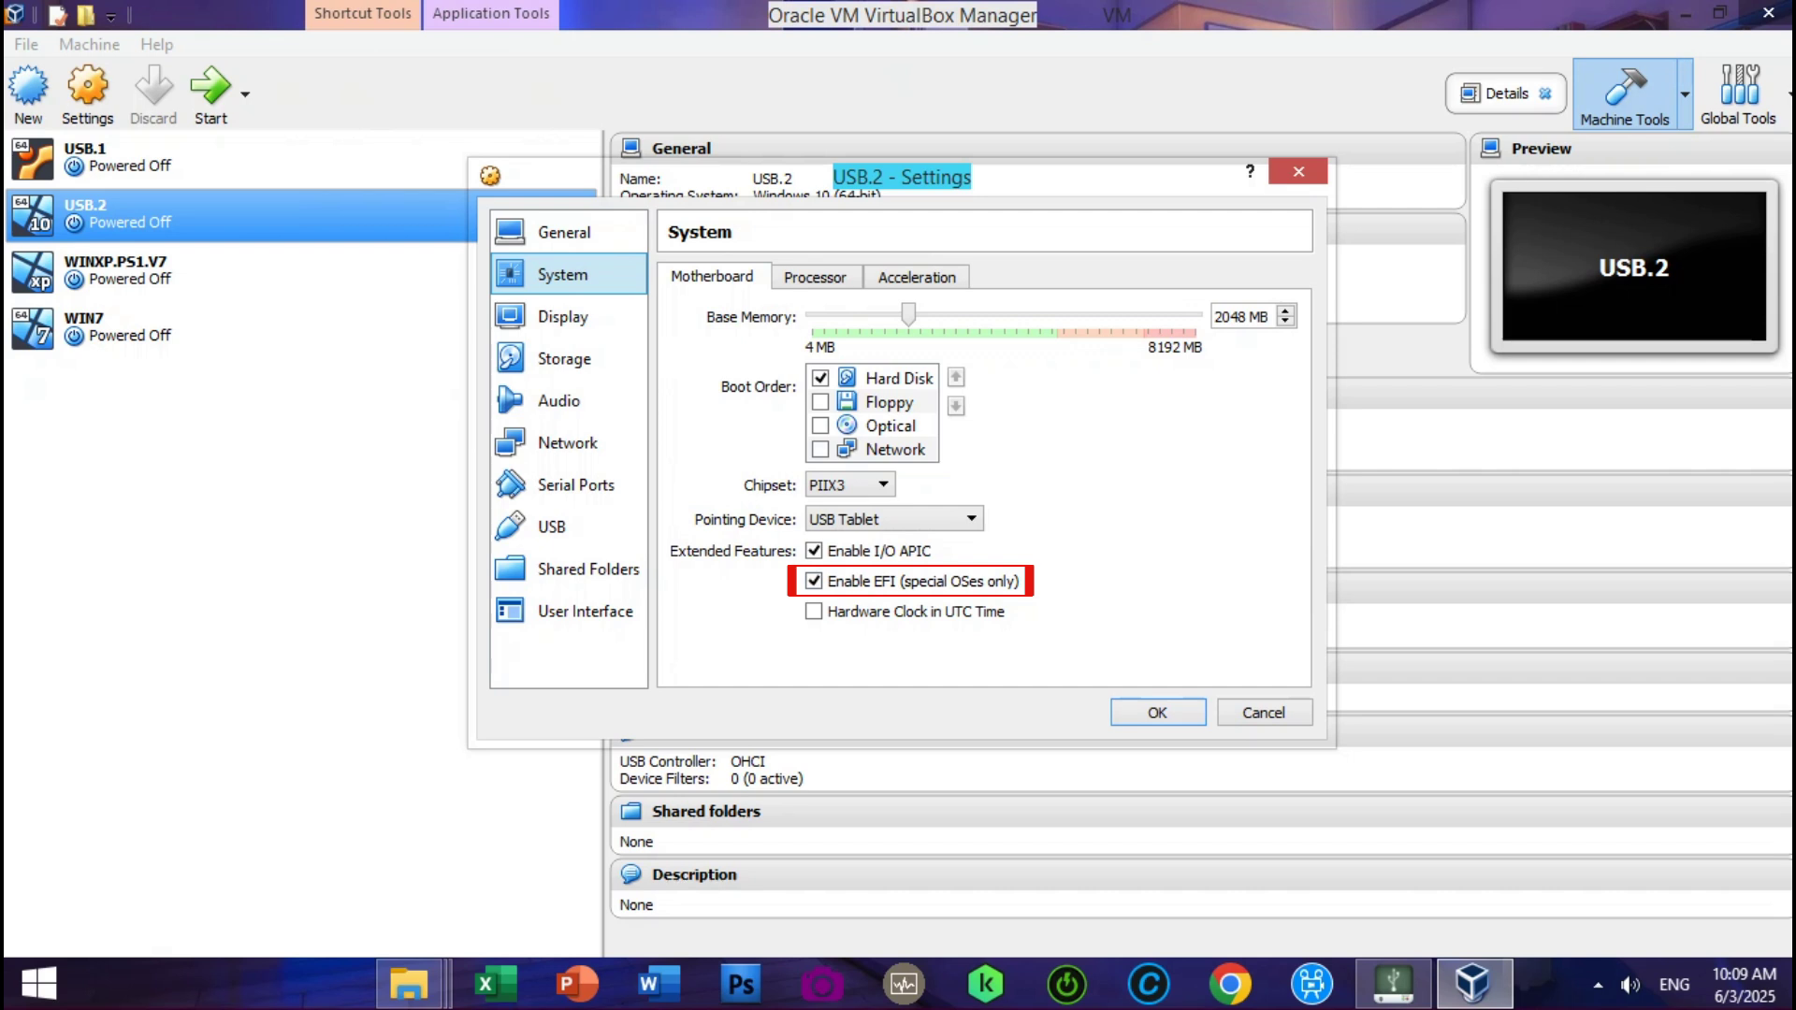
{"action": "left_click", "coordinate": [1159, 712]}
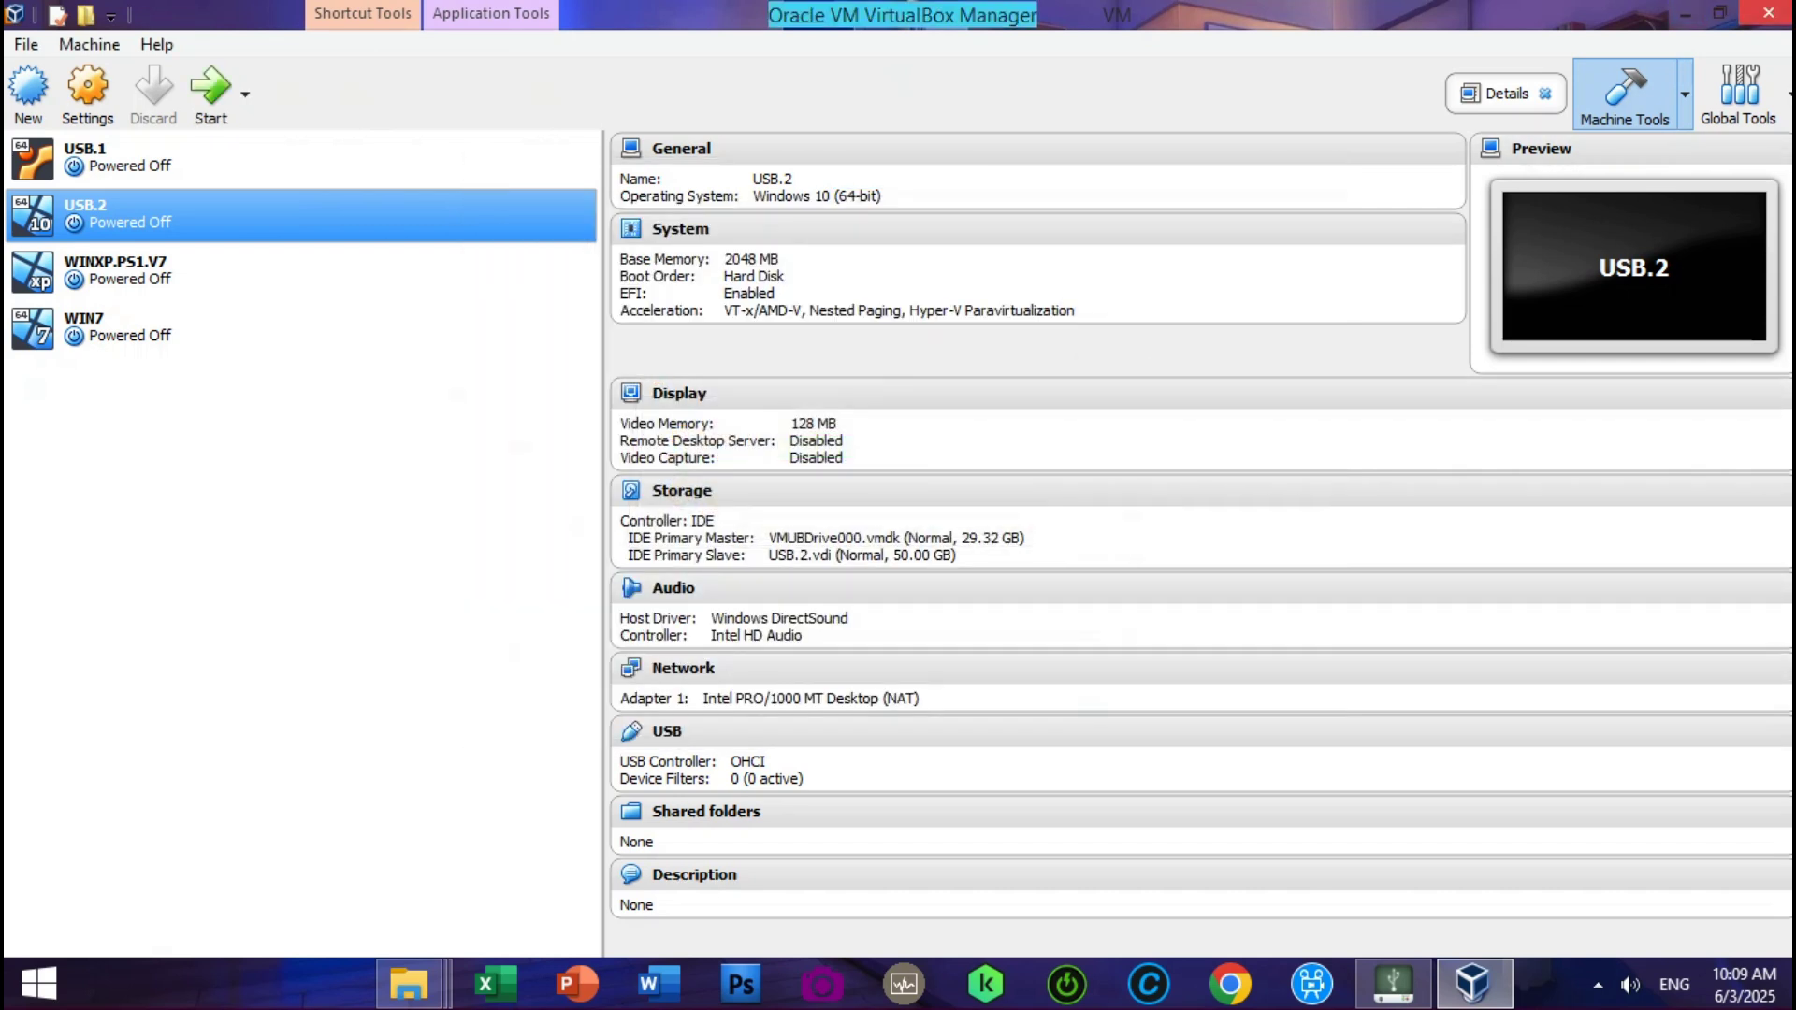
{"action": "left_click", "coordinate": [1768, 13]}
{"action": "left_click", "coordinate": [1118, 449]}
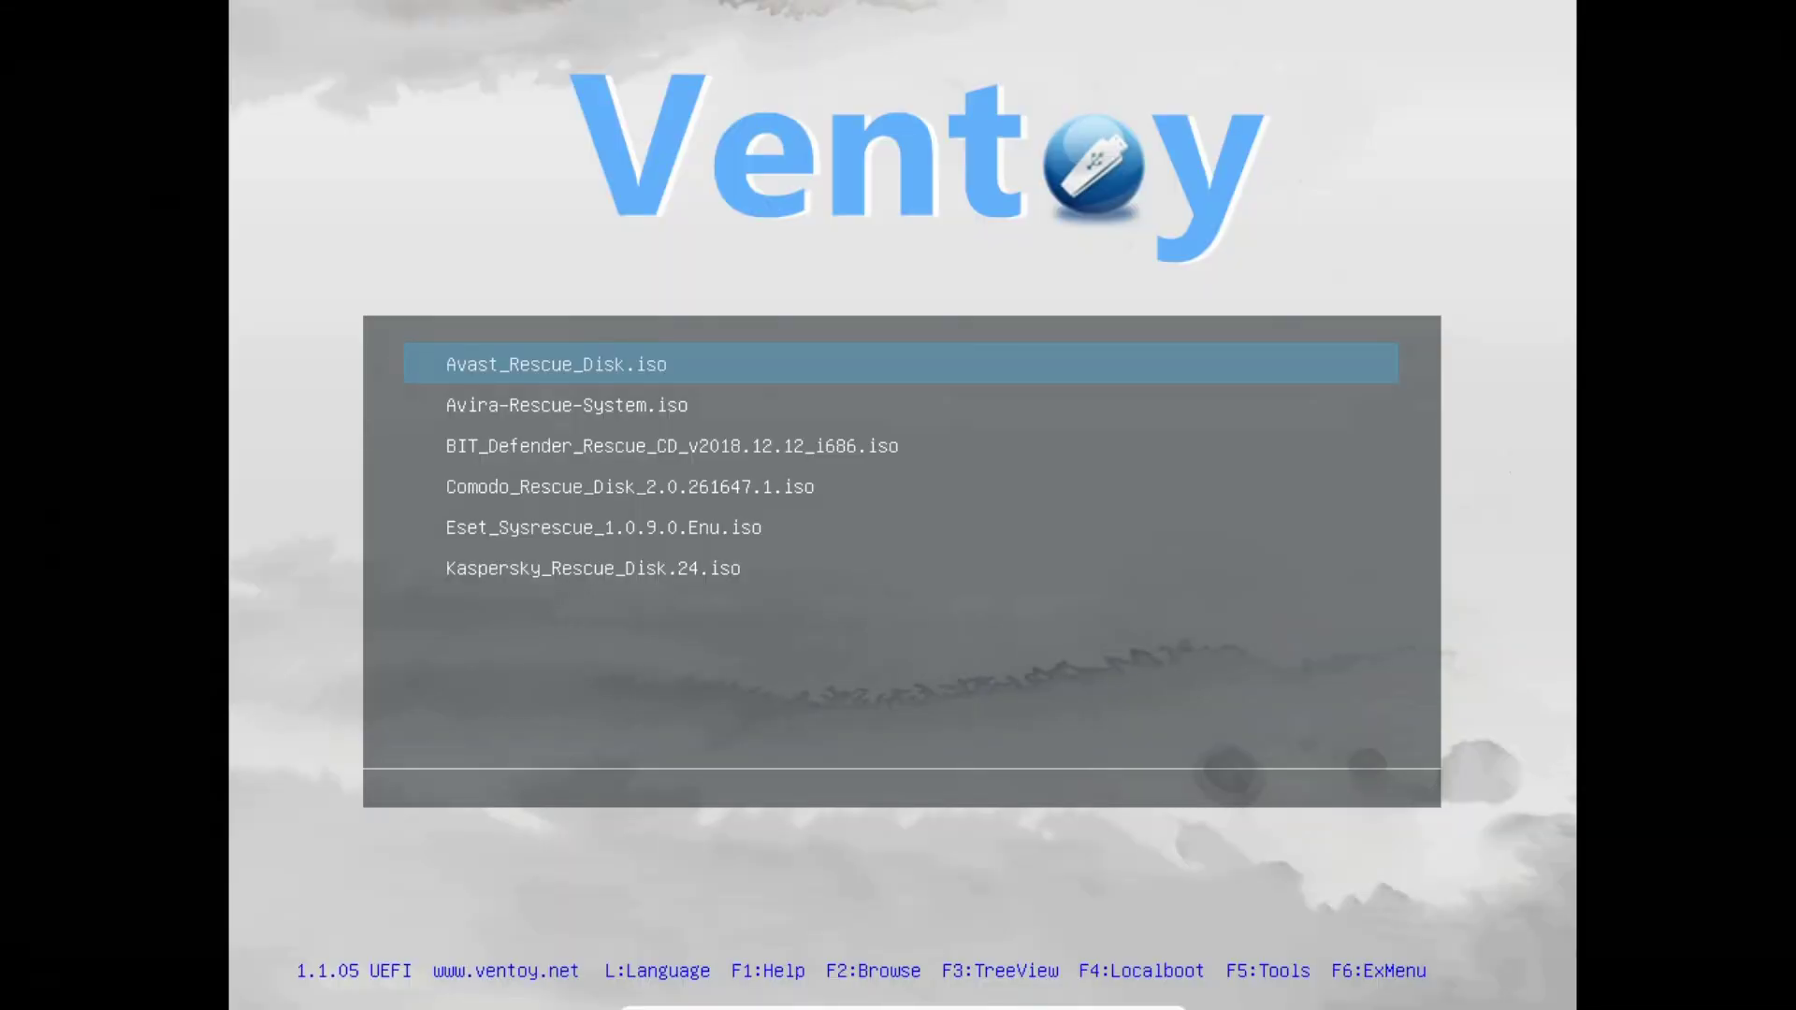
- Boot Kaspersky_Rescue_Disk.24.iso from the Ventoy menu in grub2 mode with English selected
{"action": "key", "text": "Down"}
{"action": "key", "text": "Down"}
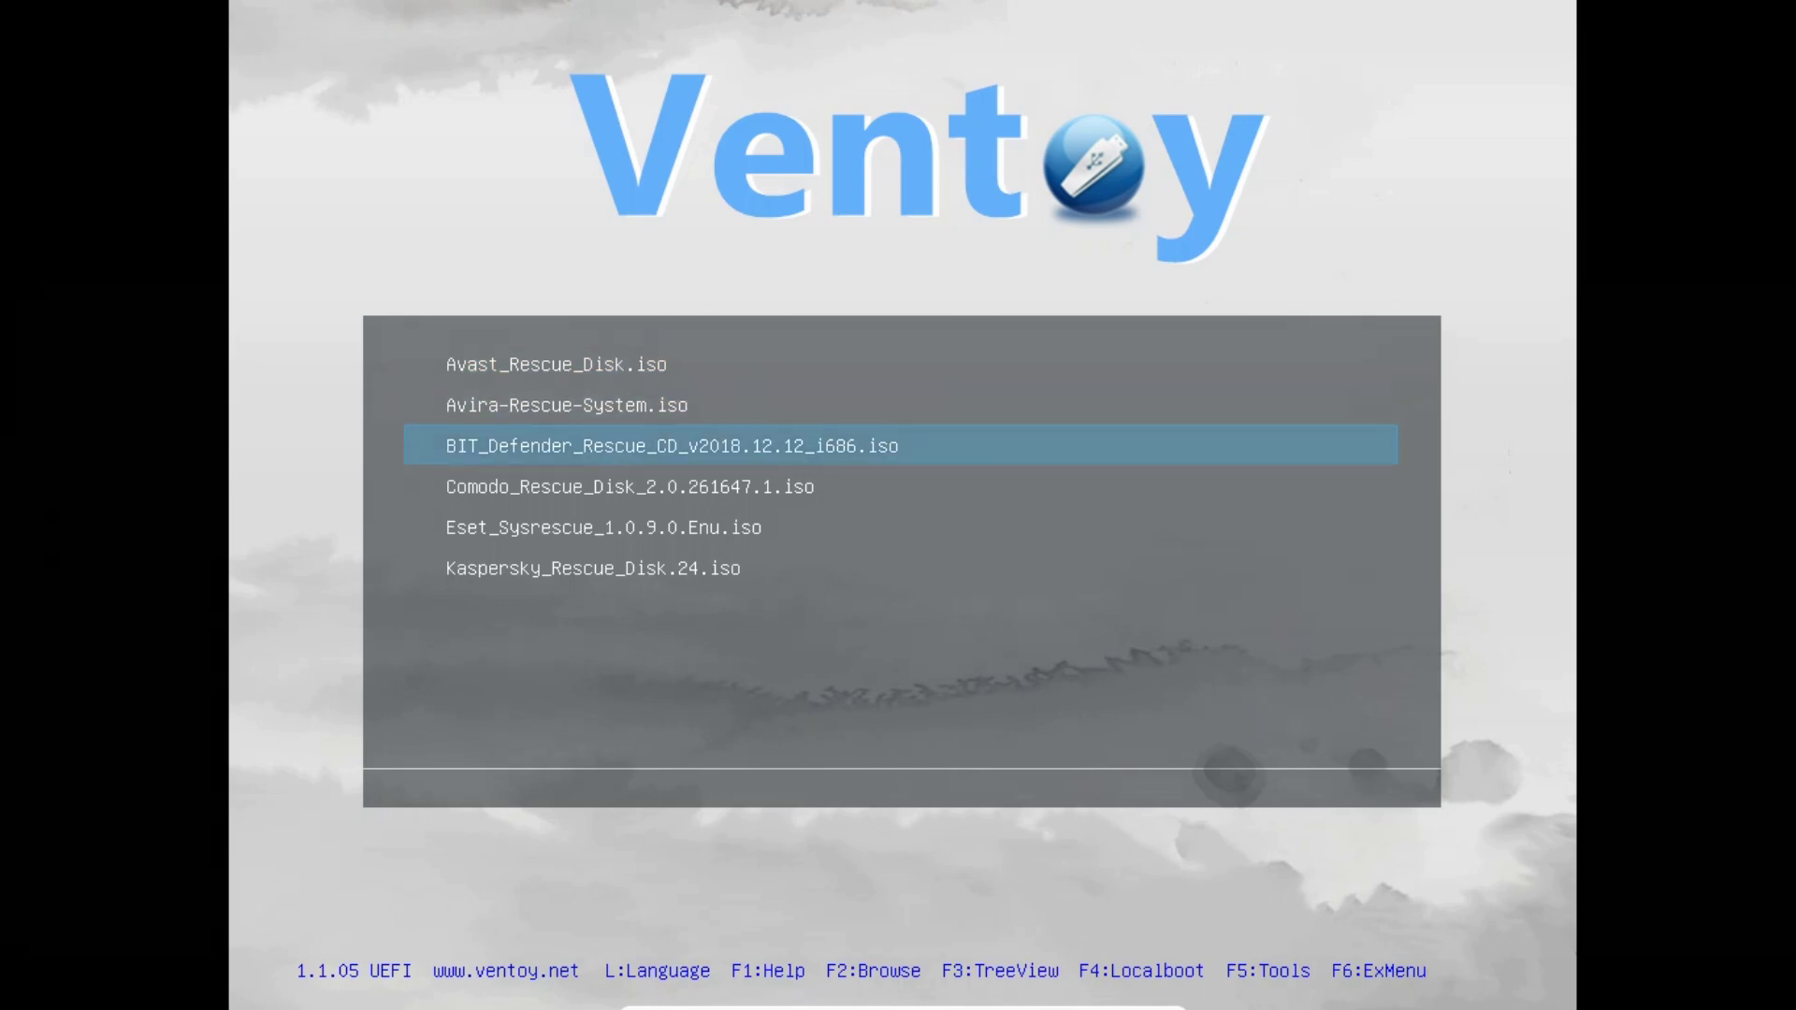
{"action": "key", "text": "Down"}
{"action": "key", "text": "Down"}
{"action": "key", "text": "Down"}
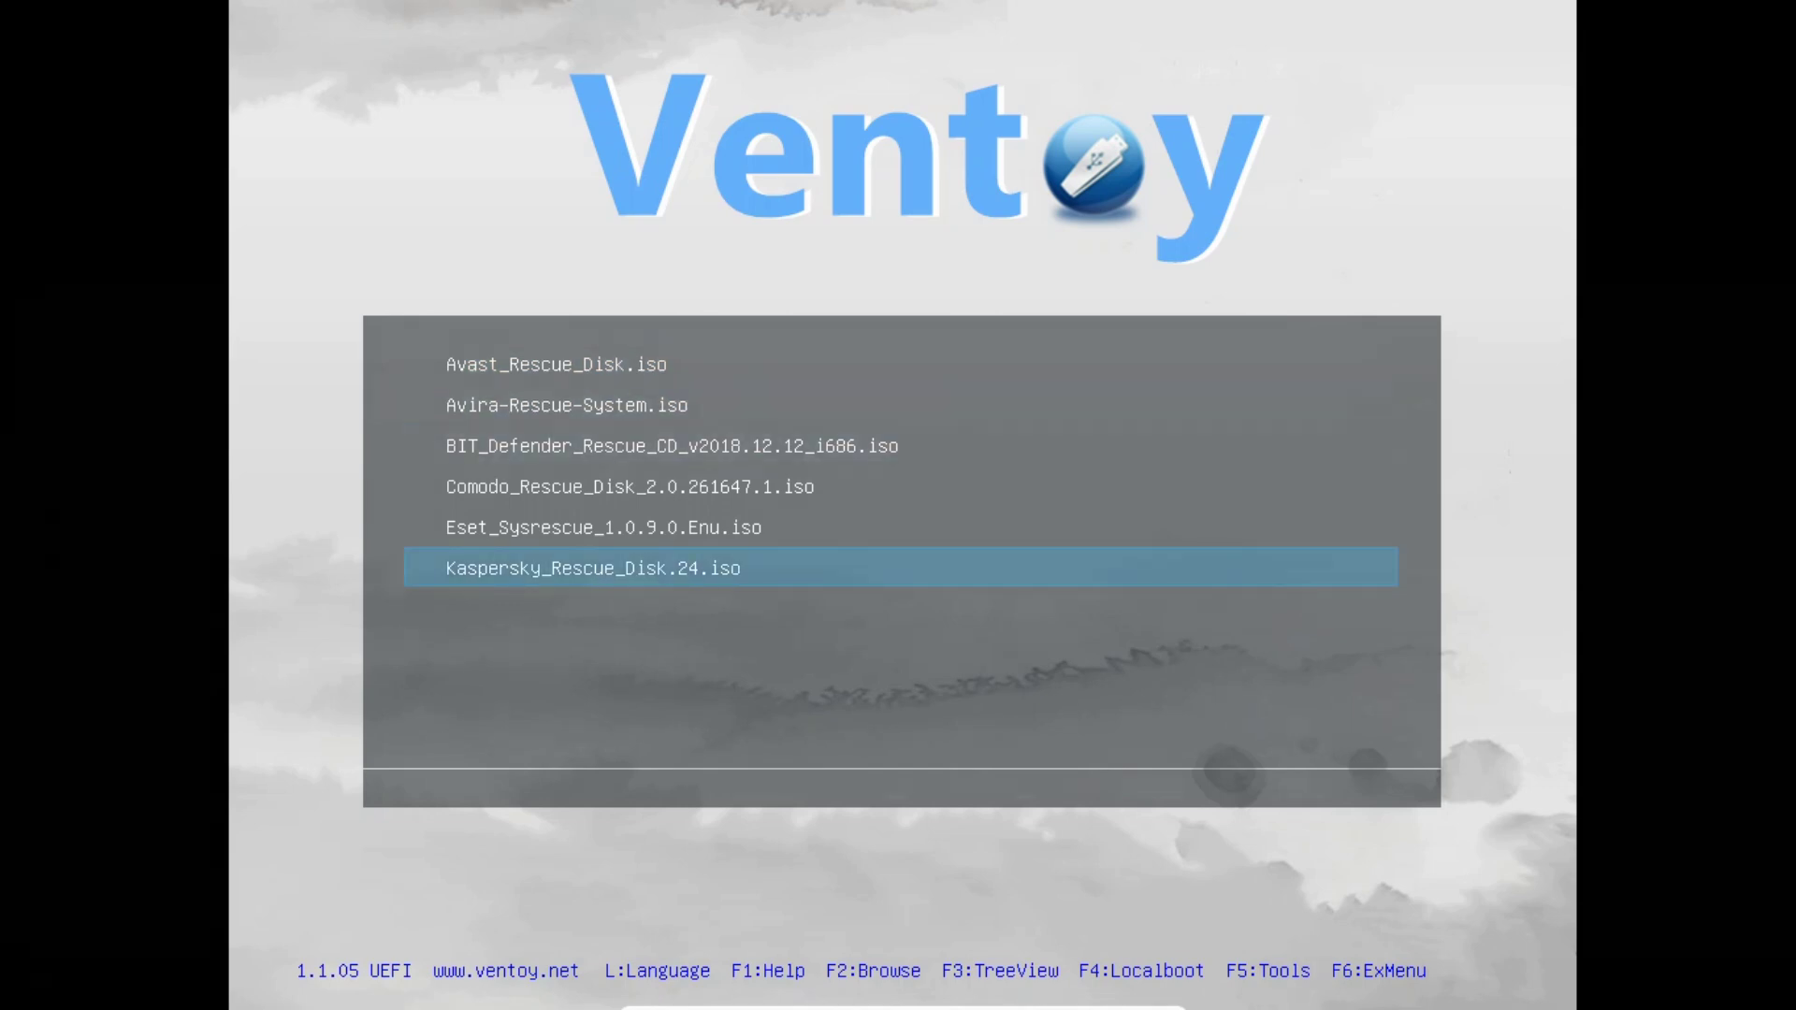
{"action": "key", "text": "Return"}
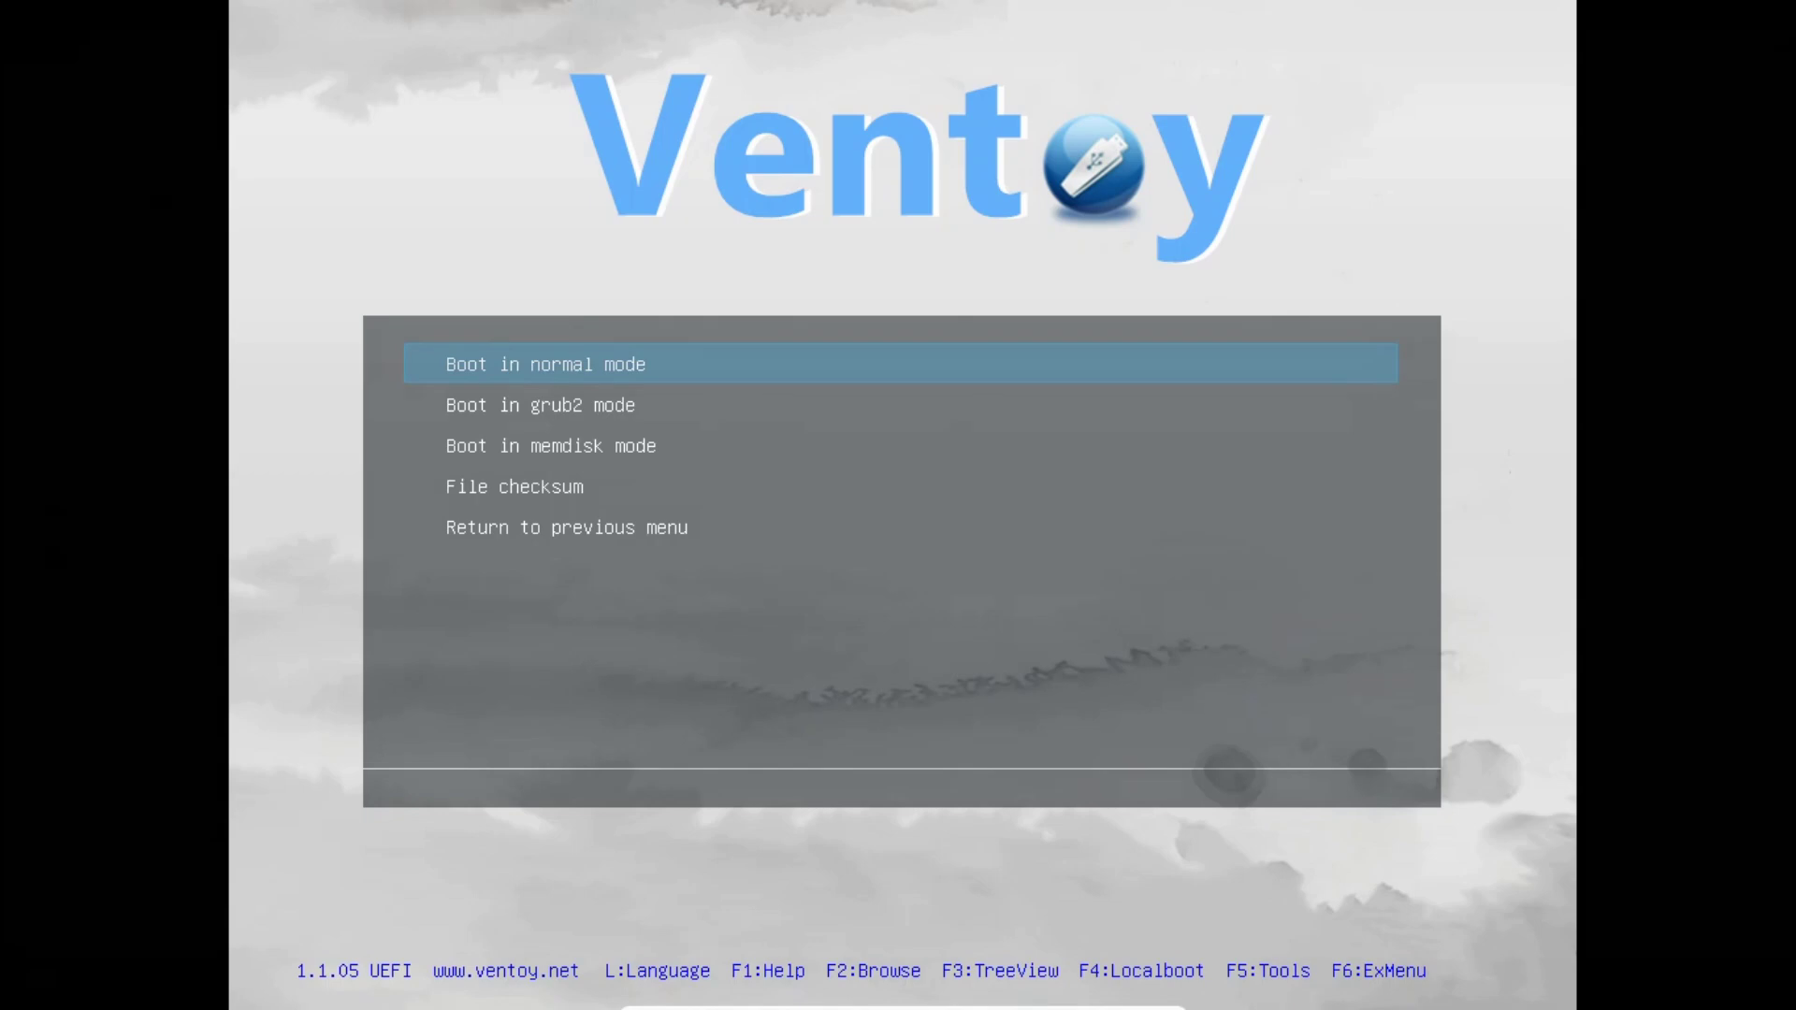
{"action": "key", "text": "Down"}
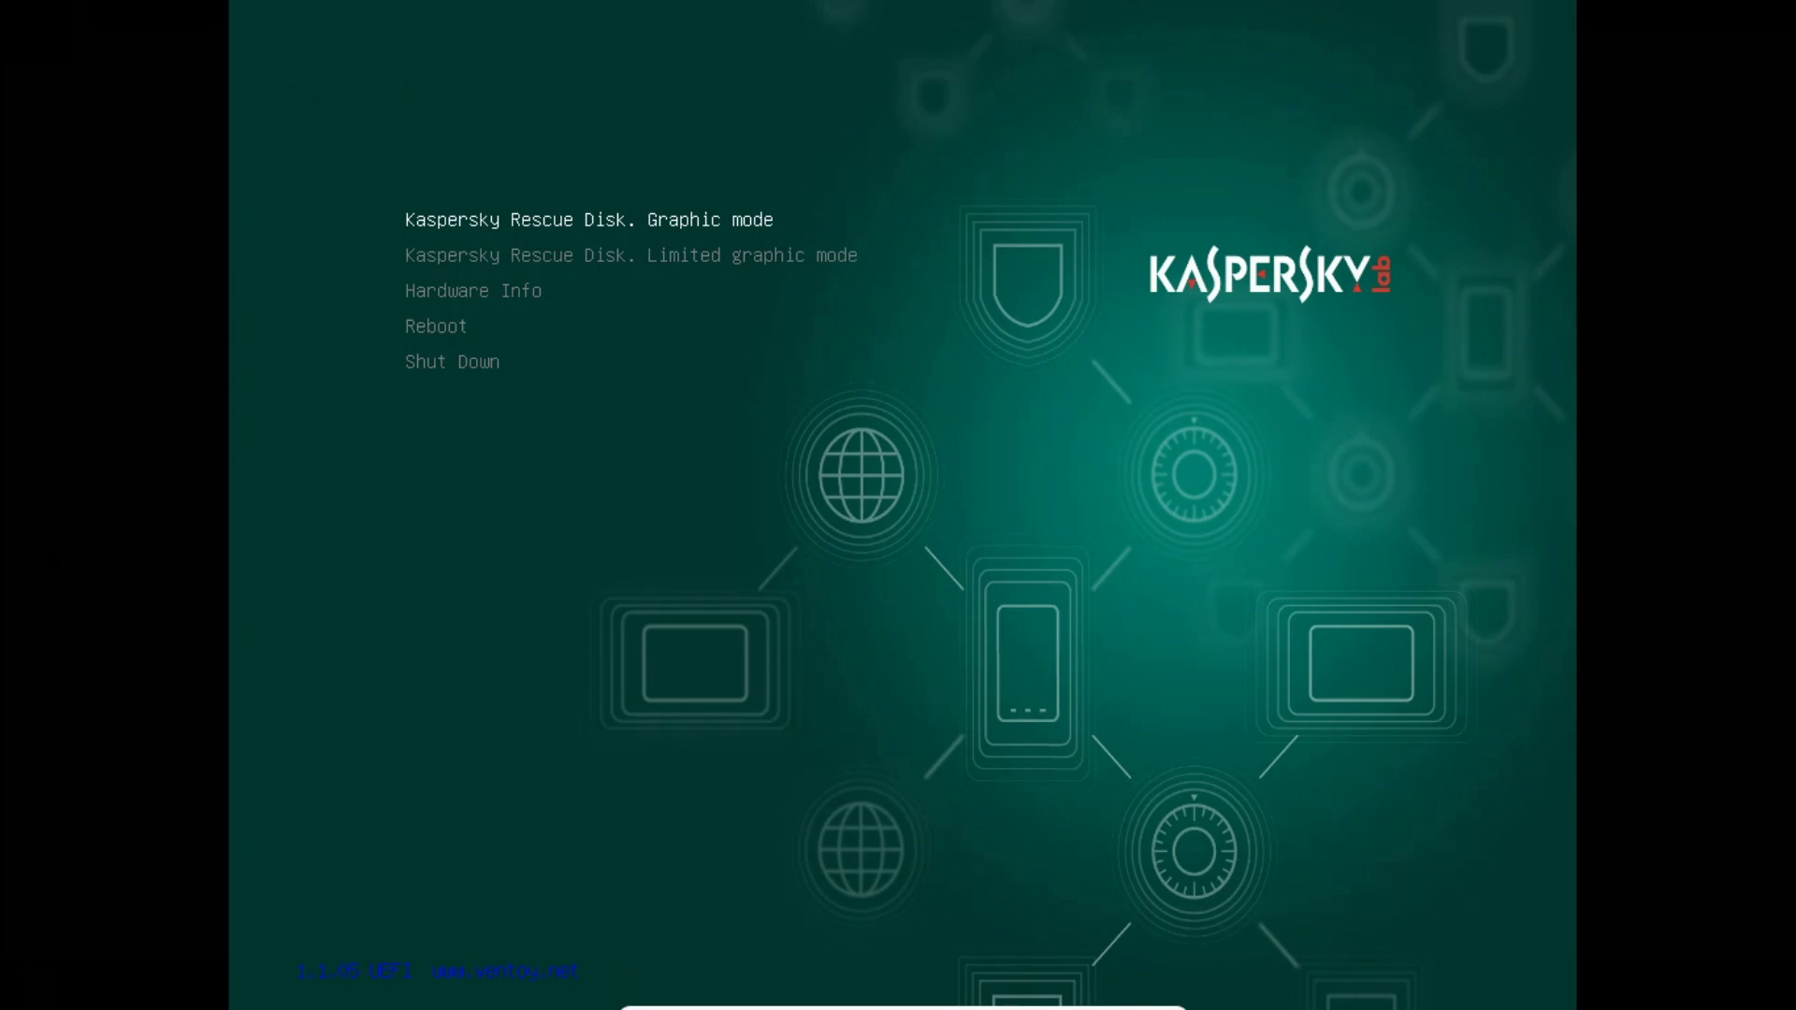
{"action": "key", "text": "Return"}
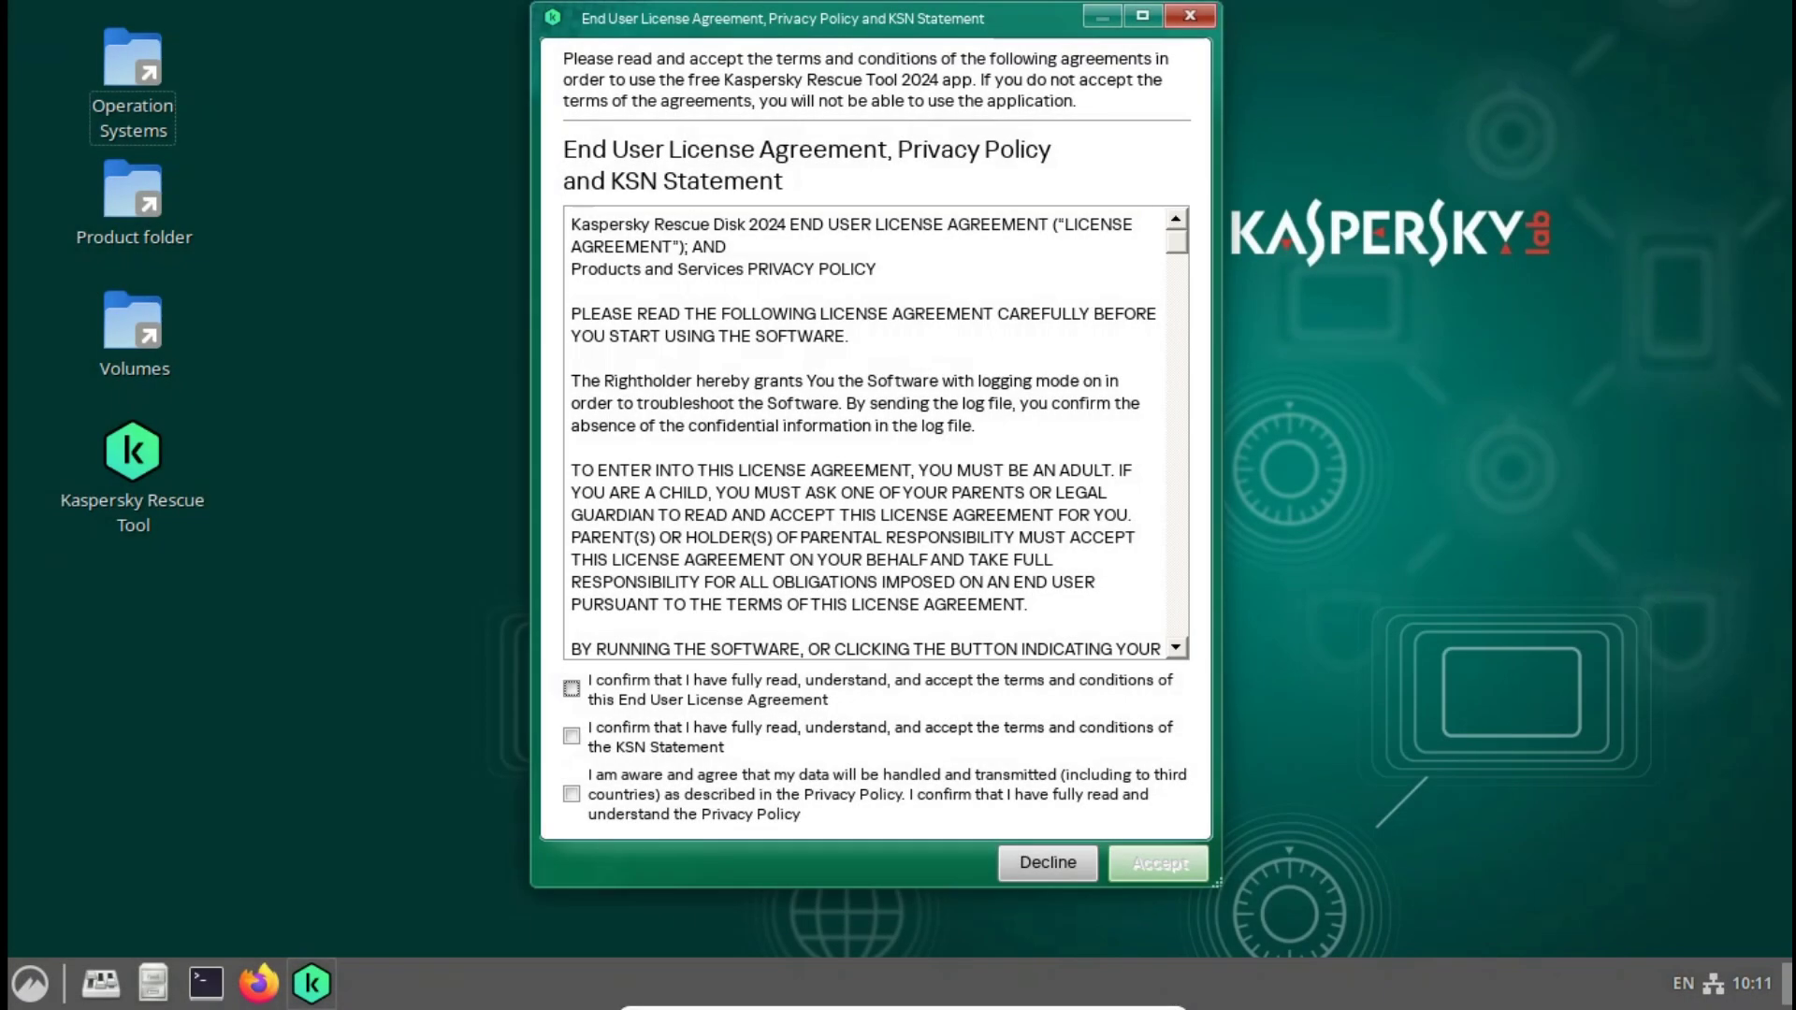
- Accept the EULA, KSN Statement and Privacy Policy, then skip the unavailable KSN check
{"action": "key", "text": "space"}
{"action": "left_click", "coordinate": [572, 736]}
{"action": "left_click", "coordinate": [572, 795]}
{"action": "left_click", "coordinate": [1159, 864]}
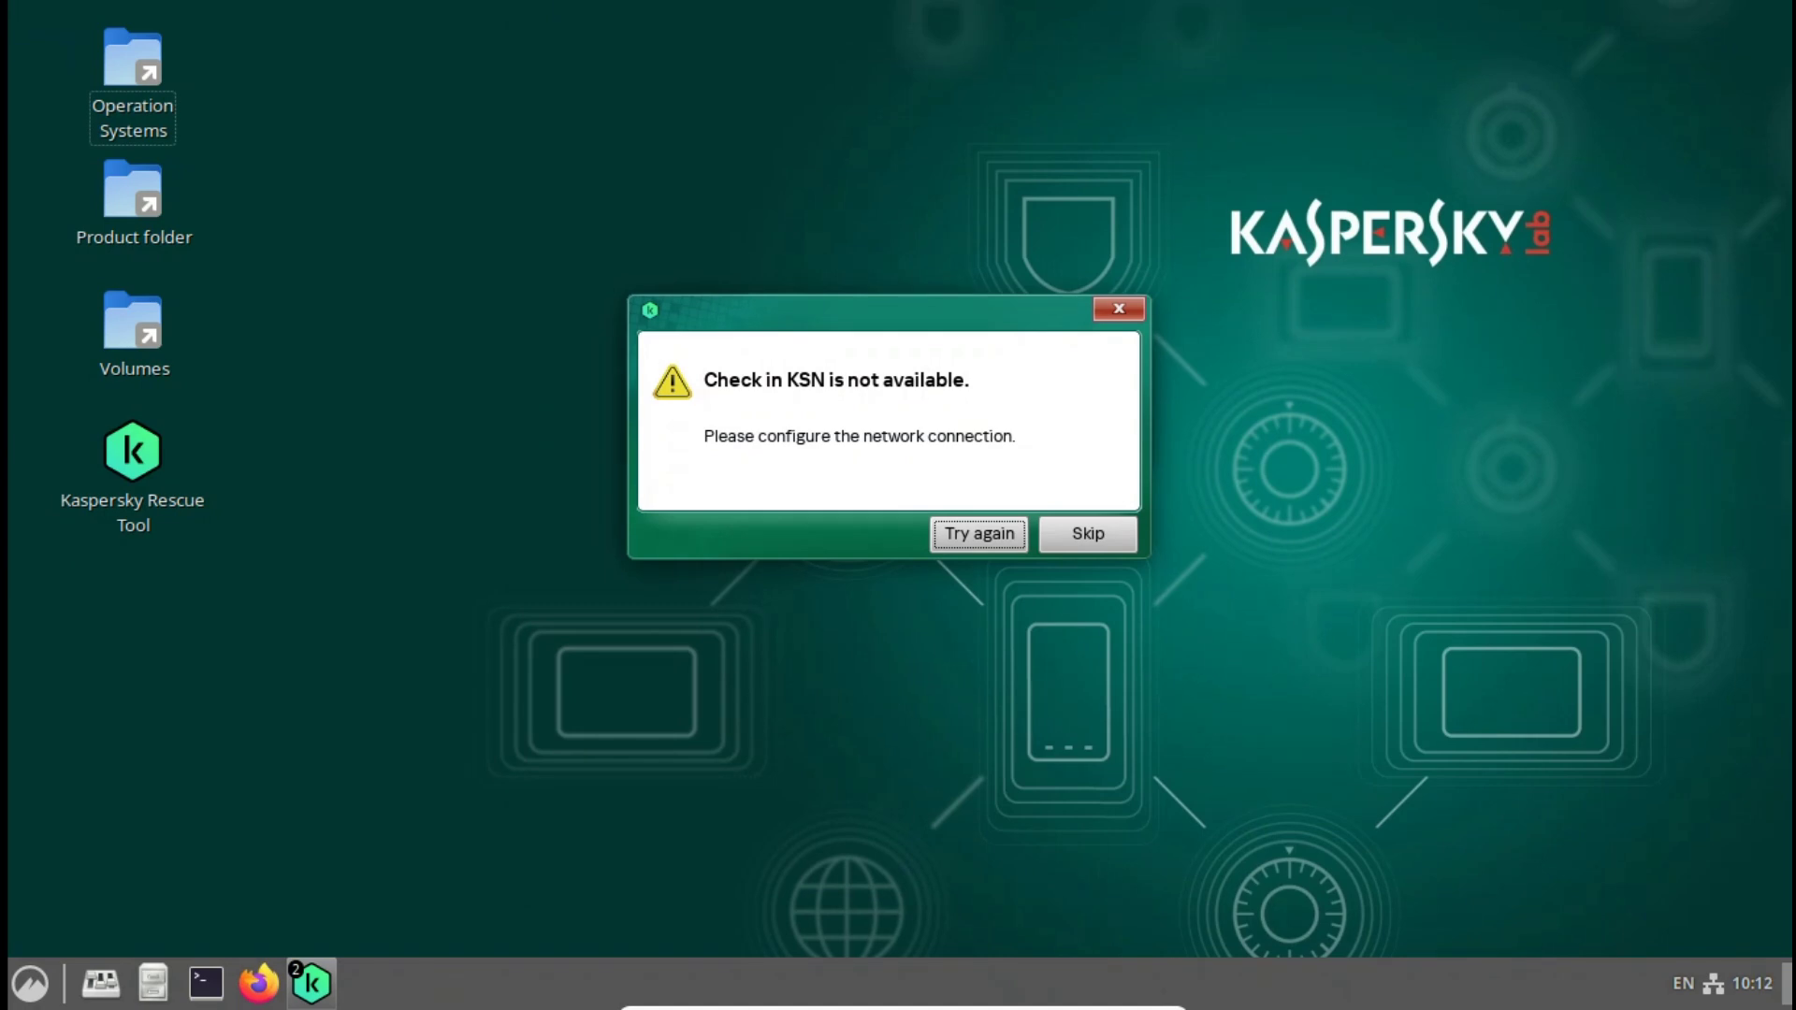
{"action": "left_click", "coordinate": [1088, 534]}
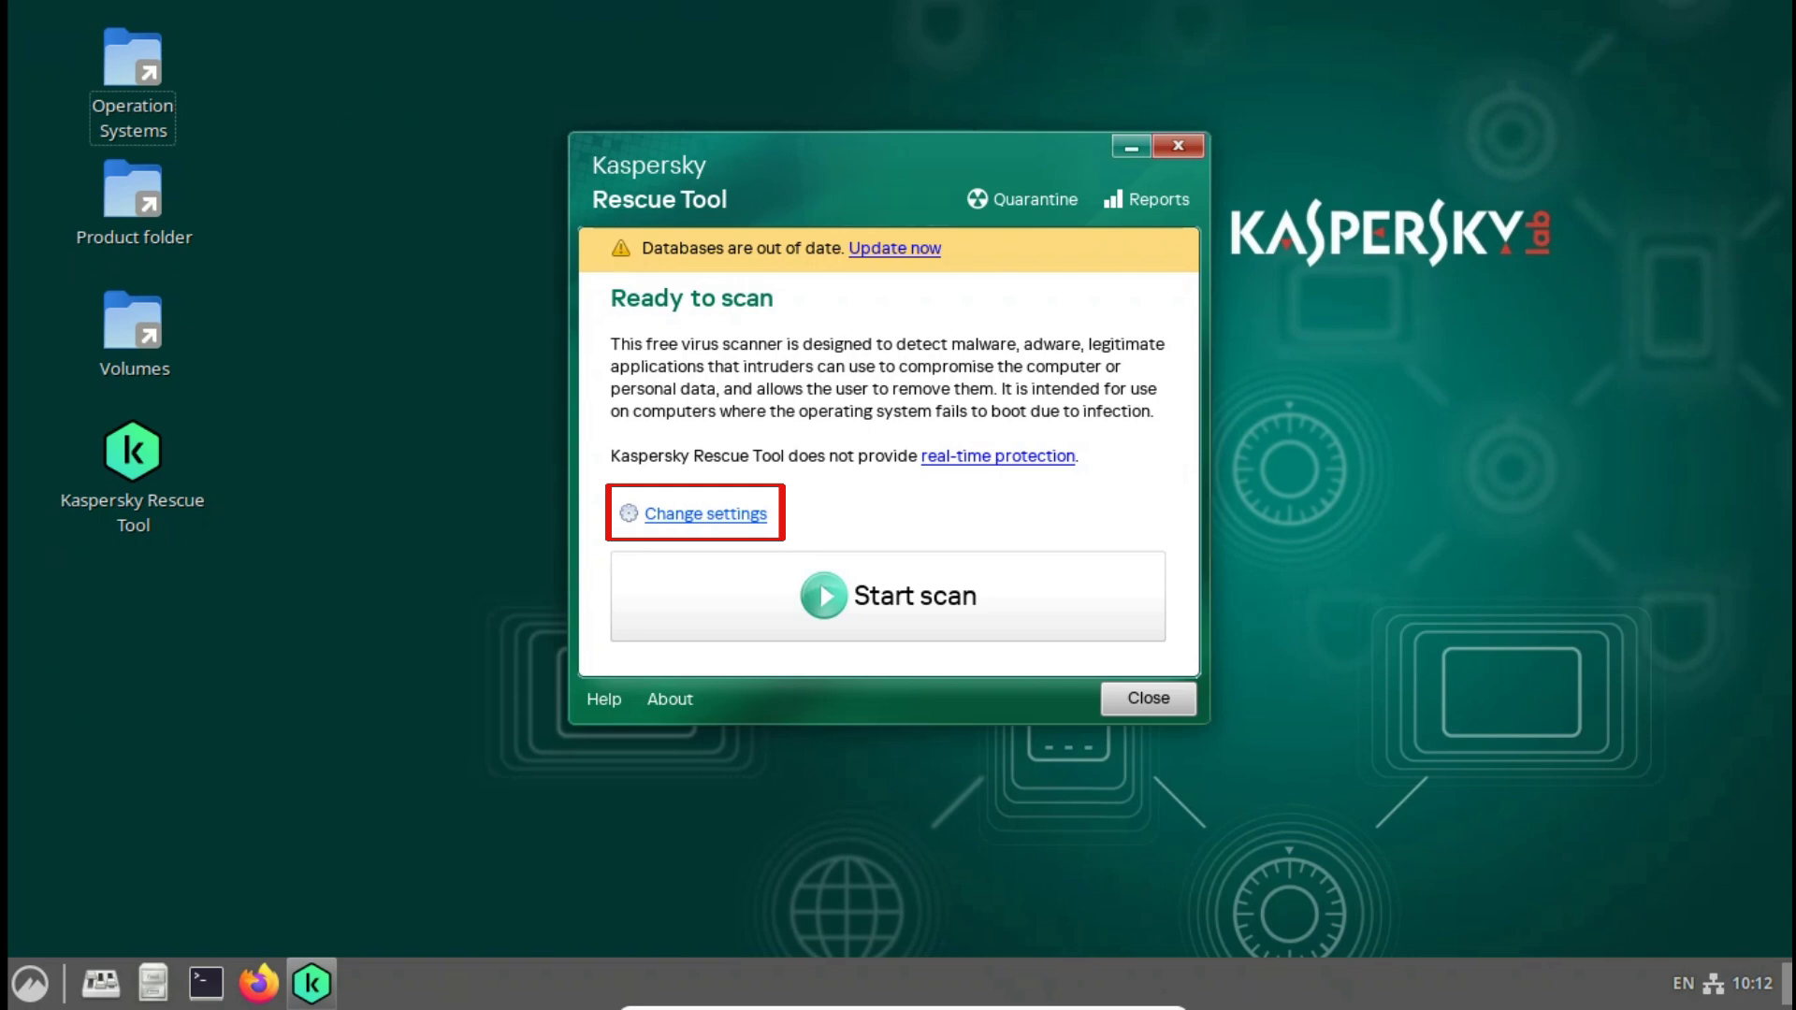
- Run a scan covering boot sectors and EFI boot objects, then close Kaspersky Rescue Tool
{"action": "left_click", "coordinate": [706, 514]}
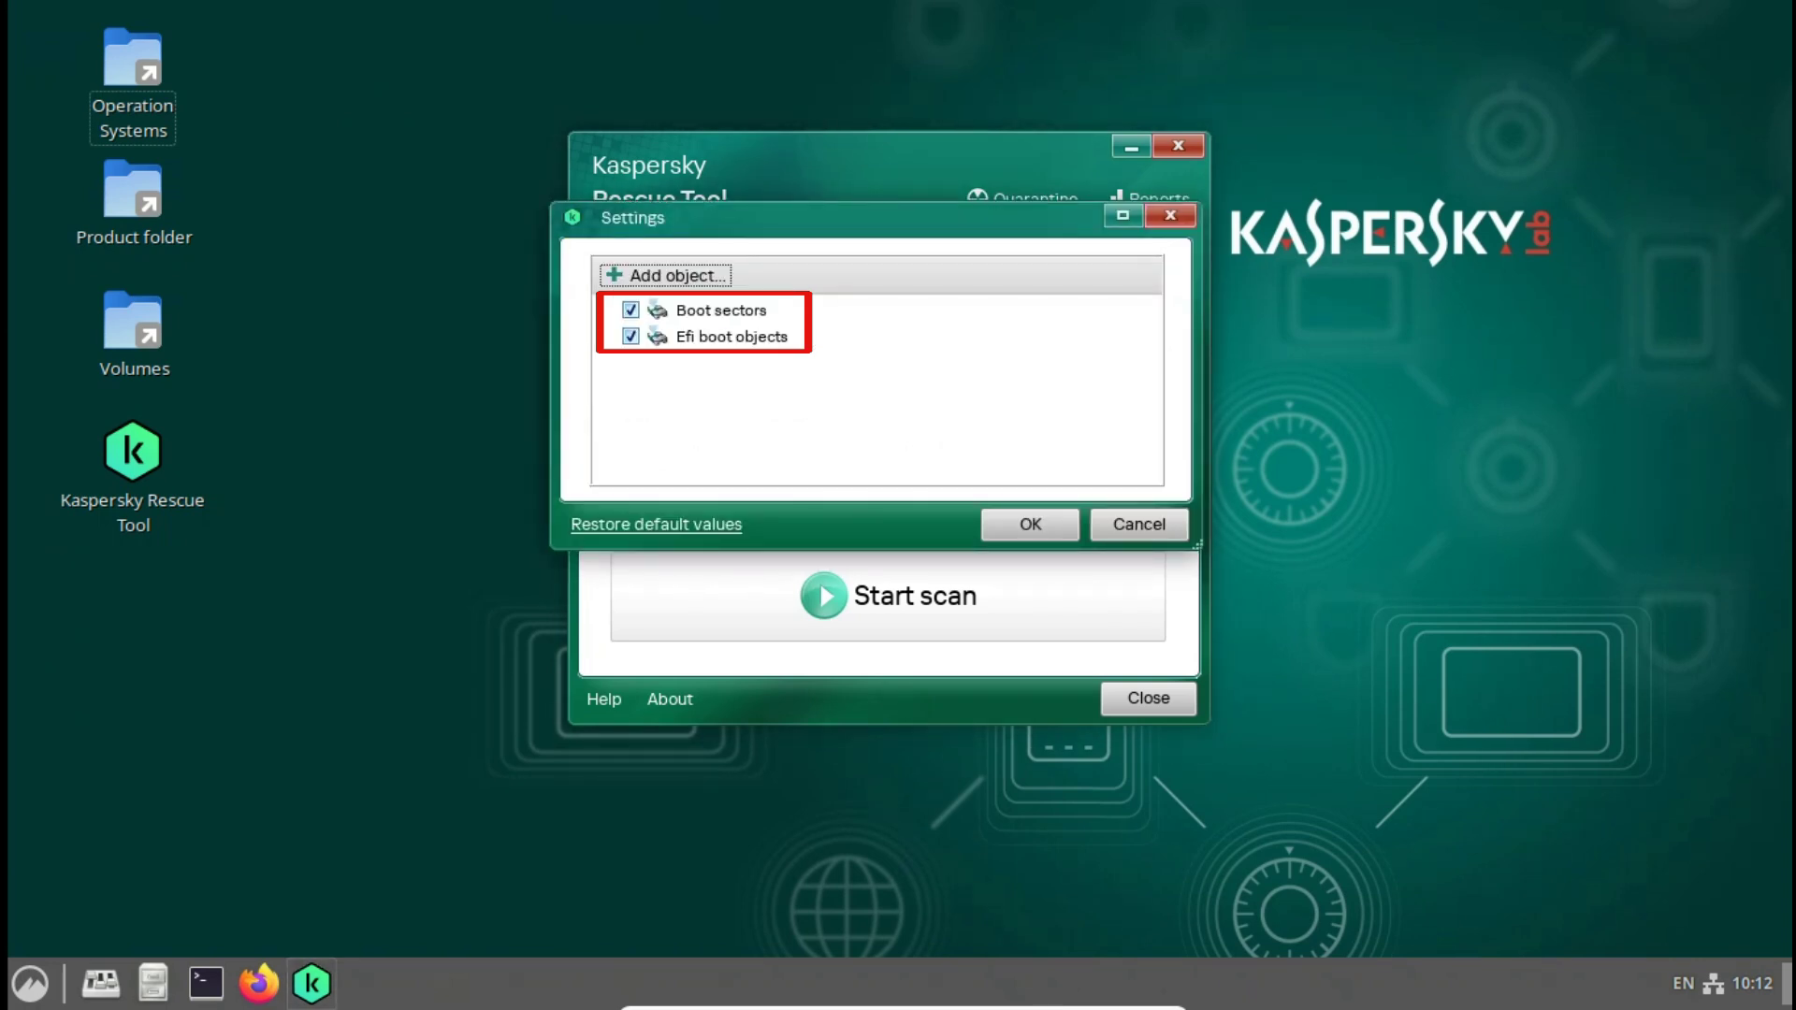
{"action": "left_click", "coordinate": [1030, 525]}
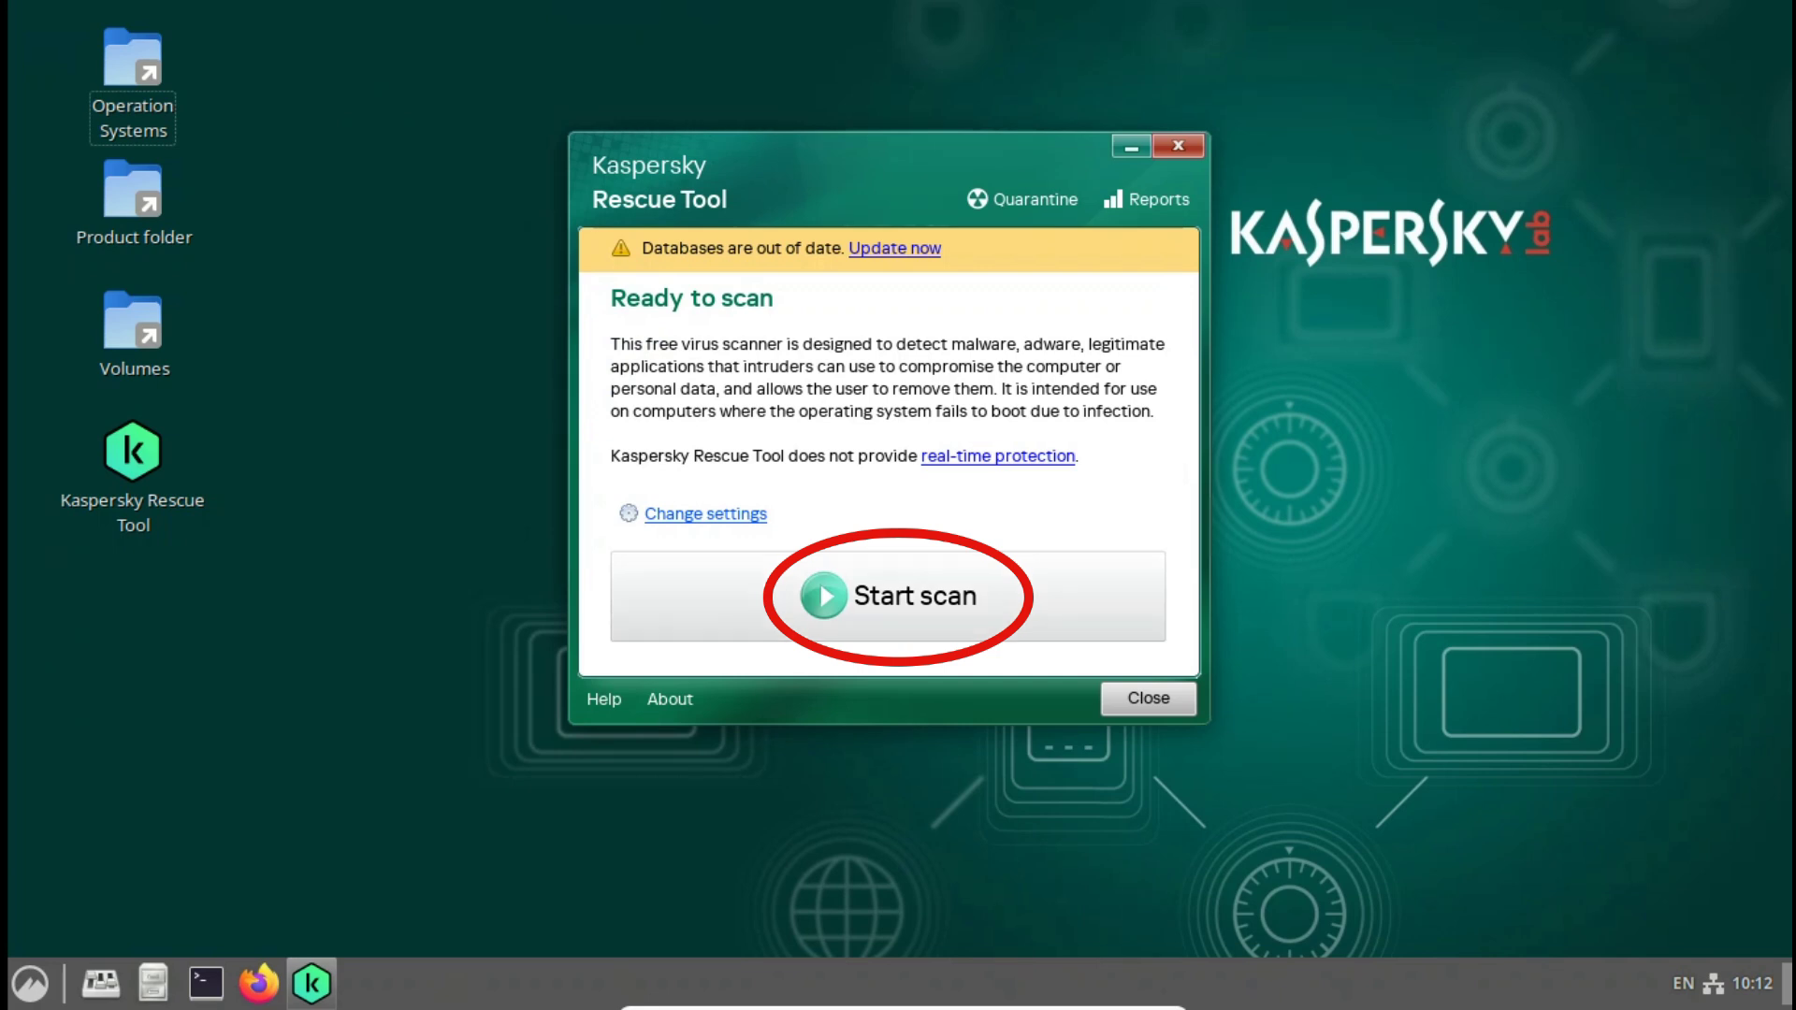
{"action": "left_click", "coordinate": [888, 595]}
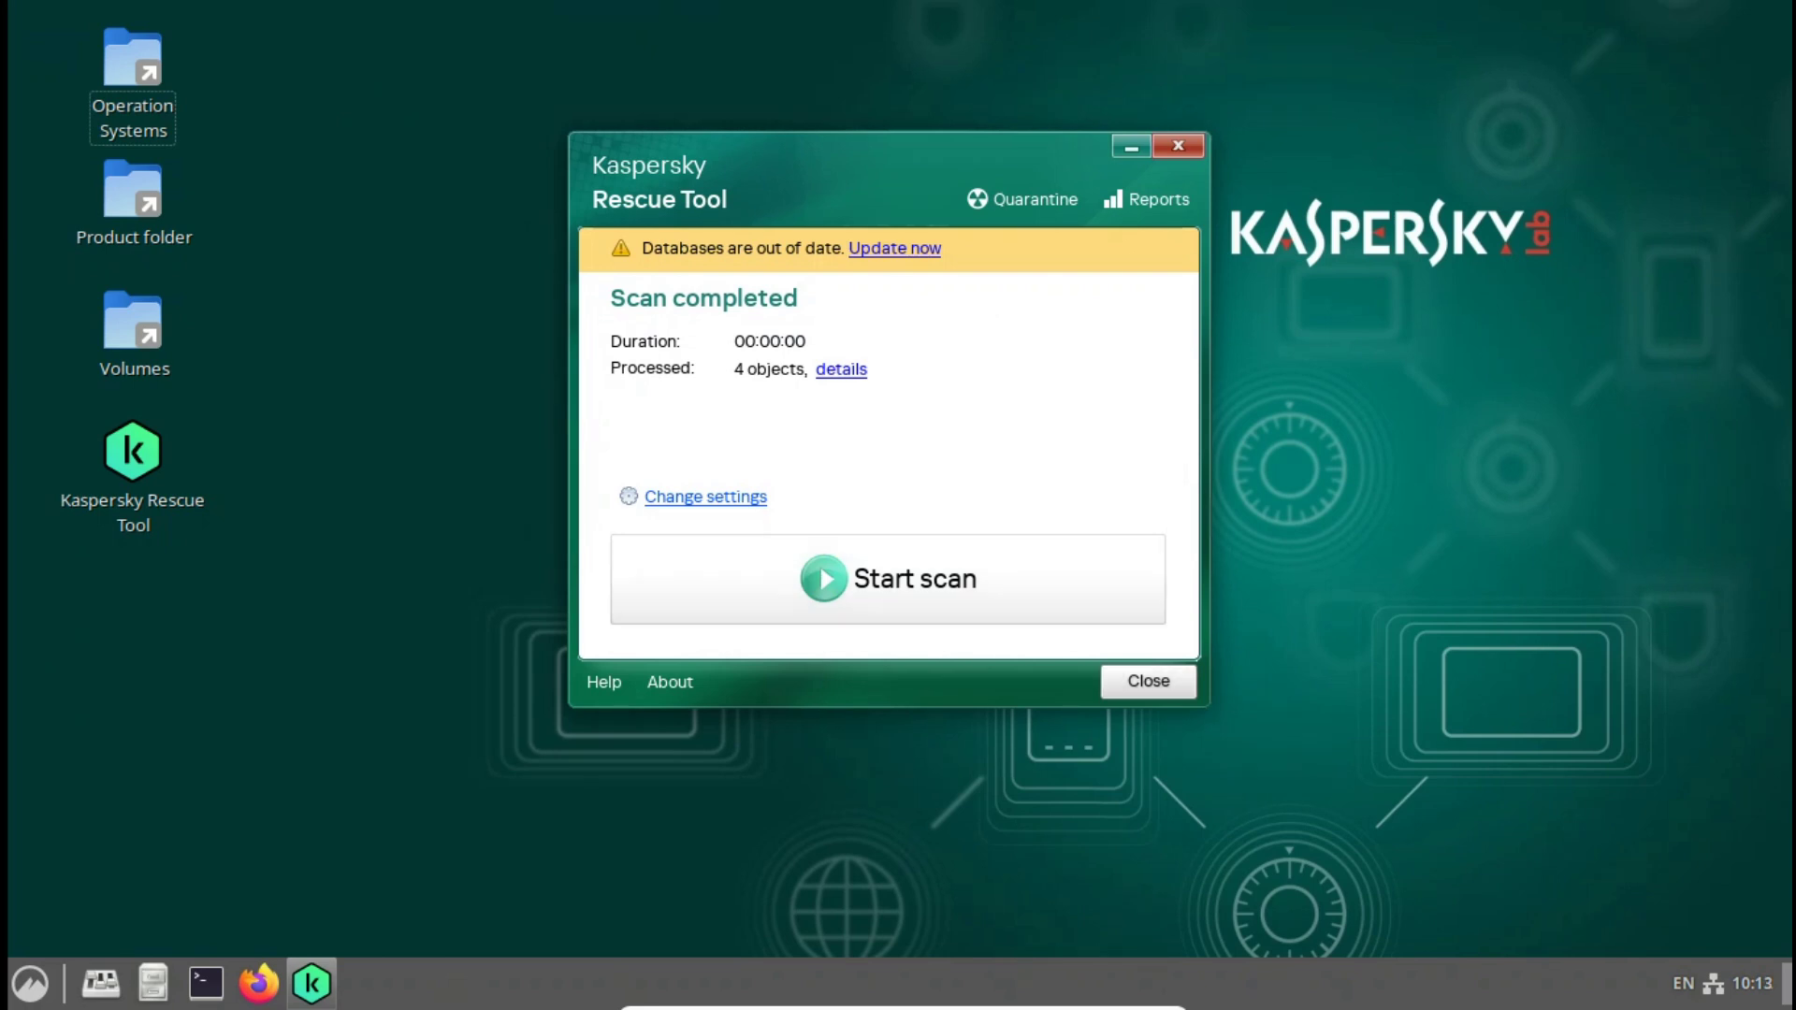
{"action": "left_click", "coordinate": [1148, 682]}
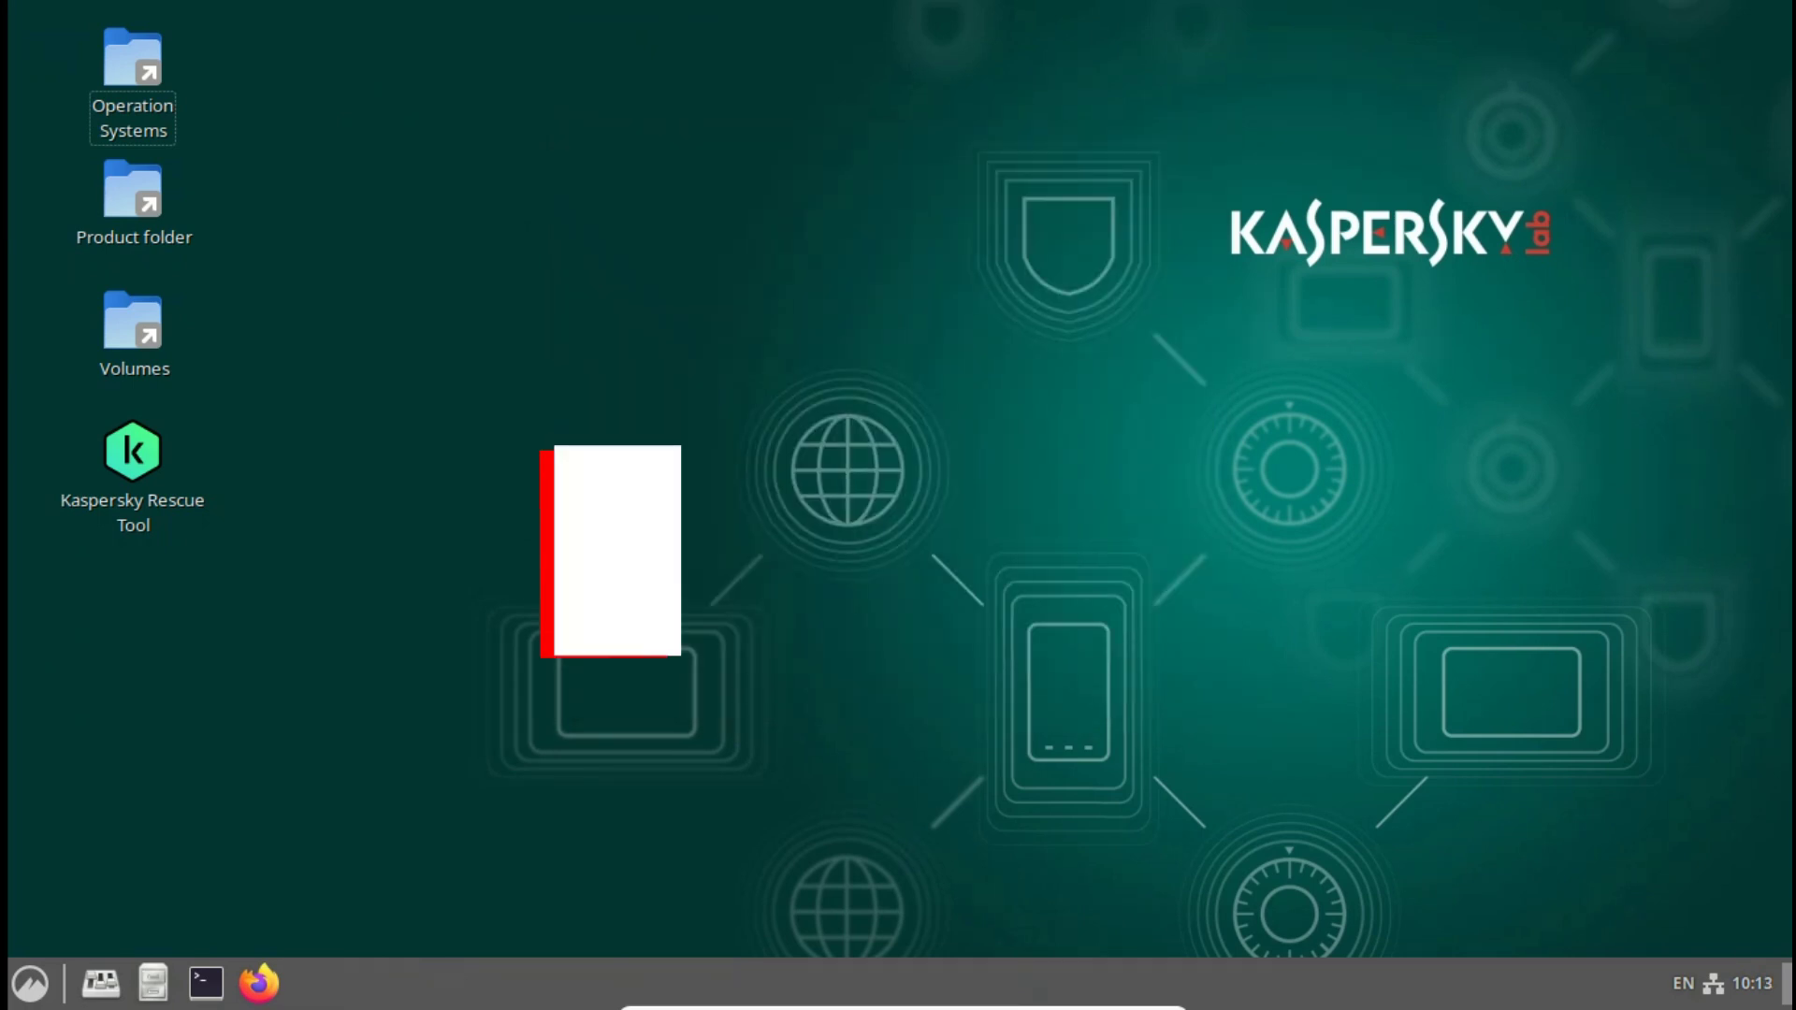